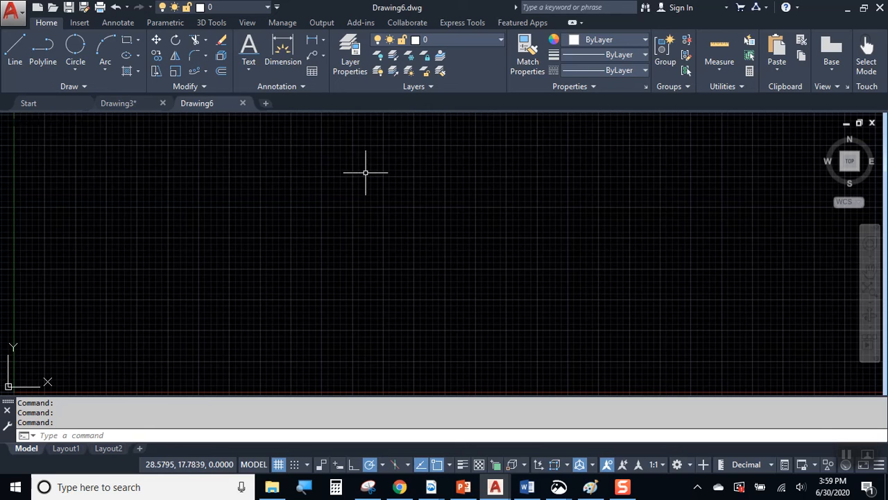
Create new layers named CUT and SCORE in the Layer Properties Manager.
{"action": "left_click", "coordinate": [349, 63]}
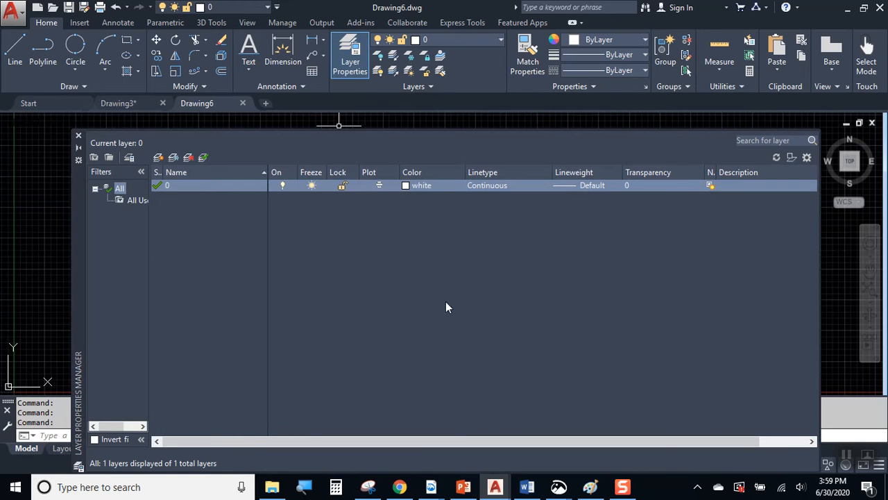
{"action": "left_click", "coordinate": [158, 159]}
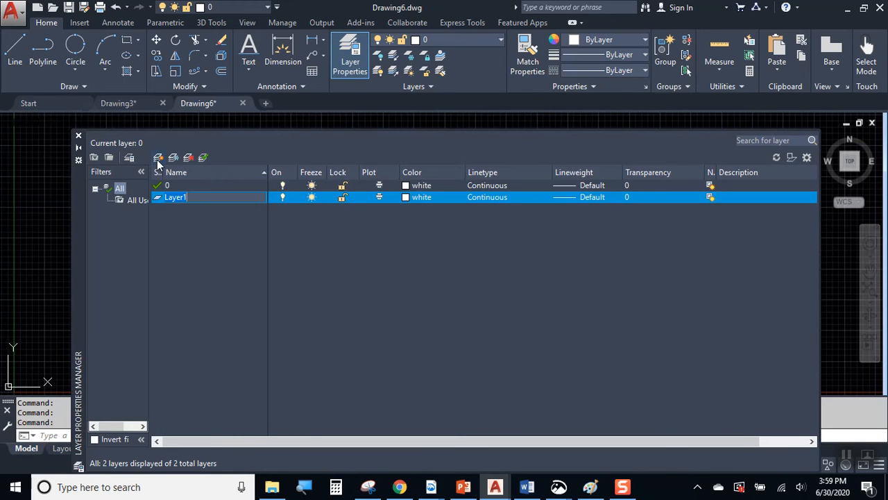
{"action": "type", "text": "CUT"}
{"action": "key", "text": "Return"}
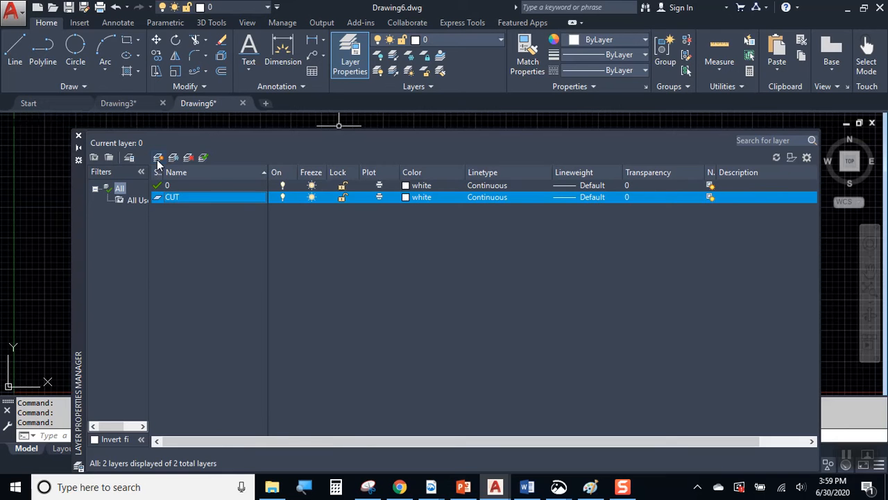
{"action": "left_click", "coordinate": [158, 158]}
{"action": "type", "text": "SCCO"}
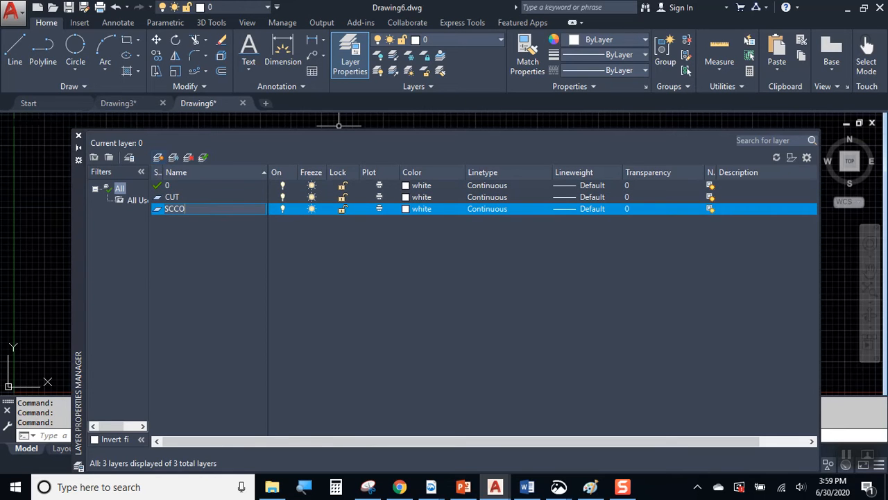
{"action": "key", "text": "BackSpace"}
{"action": "key", "text": "BackSpace"}
{"action": "type", "text": "ORE"}
{"action": "key", "text": "Return"}
Add a third layer named ENGRAVE .5, then select the CUT layer.
{"action": "left_click", "coordinate": [159, 159]}
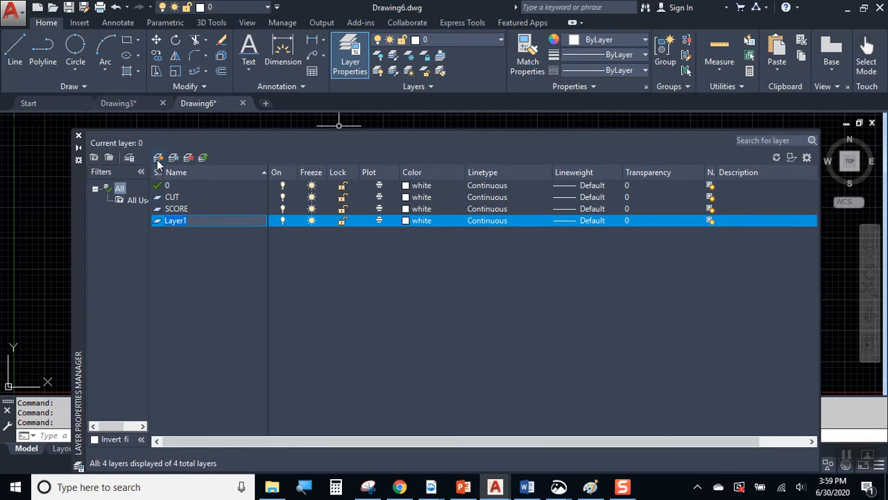
{"action": "type", "text": "ENGR"}
{"action": "key", "text": "Return"}
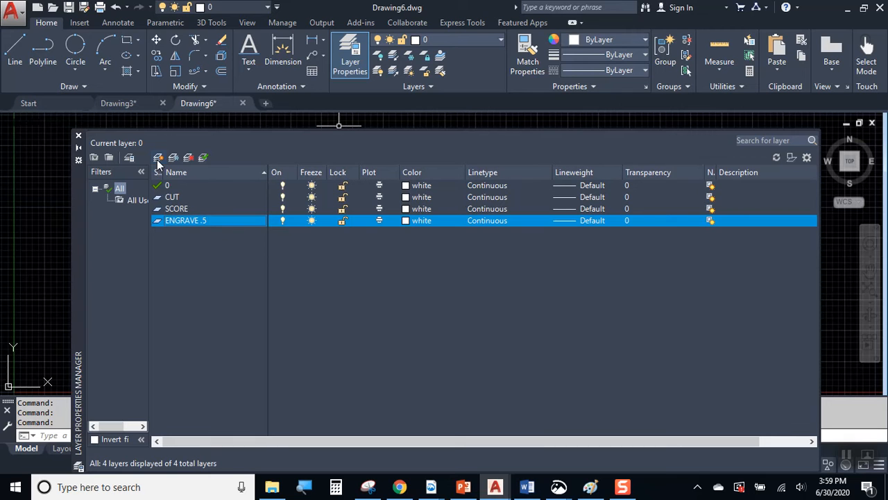
{"action": "left_click", "coordinate": [194, 197]}
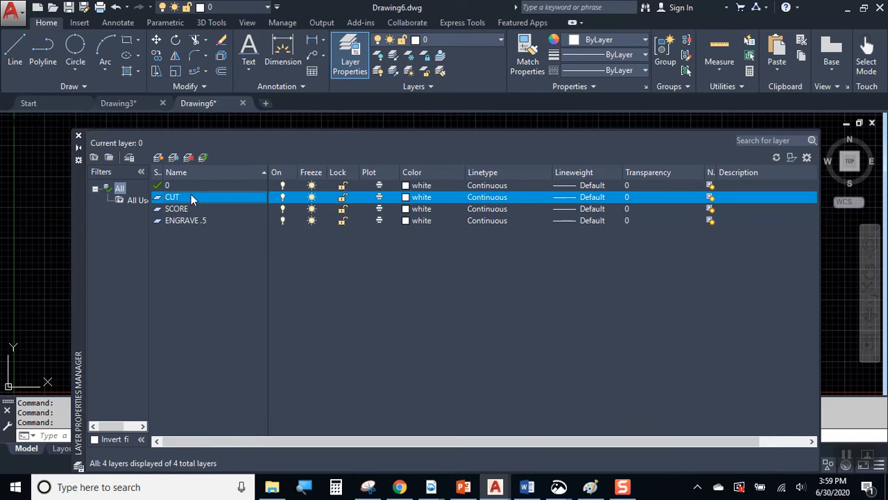
Give the CUT layer red colour and a 0.00 mm lineweight.
{"action": "left_click", "coordinate": [407, 197]}
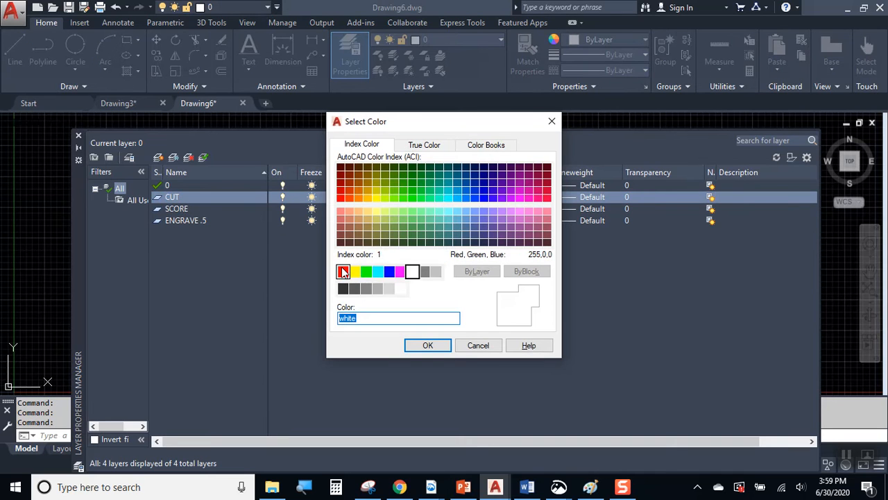
{"action": "left_click", "coordinate": [343, 271]}
{"action": "left_click", "coordinate": [428, 345]}
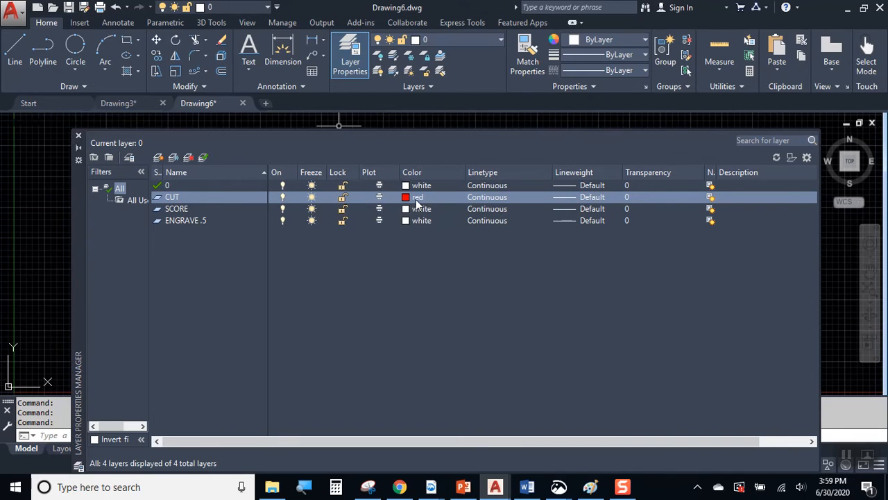
{"action": "left_click", "coordinate": [585, 198]}
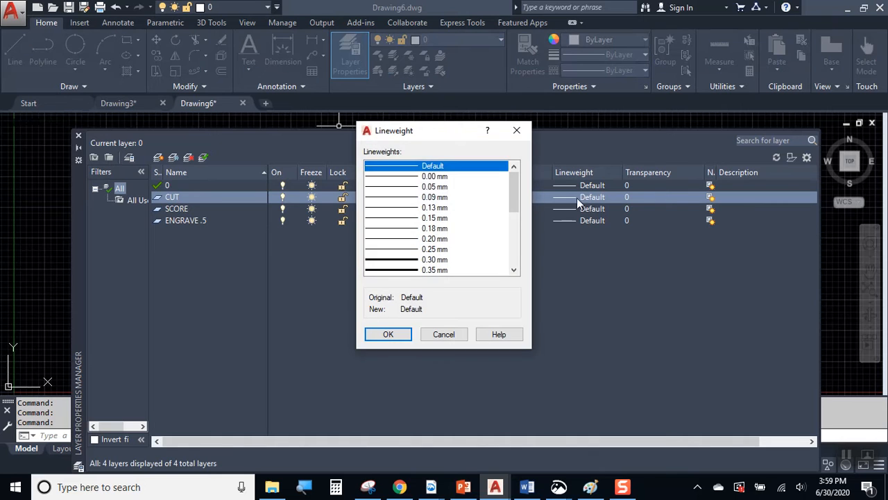
{"action": "left_click", "coordinate": [445, 178]}
{"action": "left_click", "coordinate": [390, 334]}
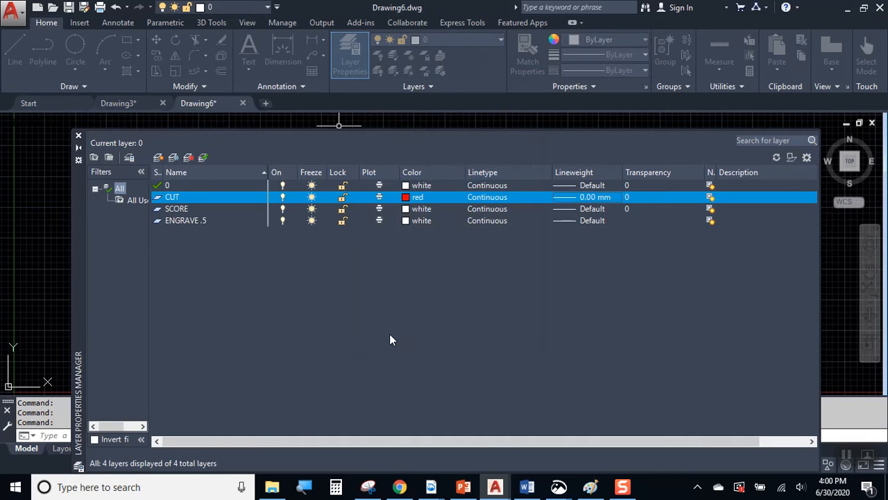
Give the SCORE layer blue colour and a 0.00 mm lineweight.
{"action": "left_click", "coordinate": [182, 209]}
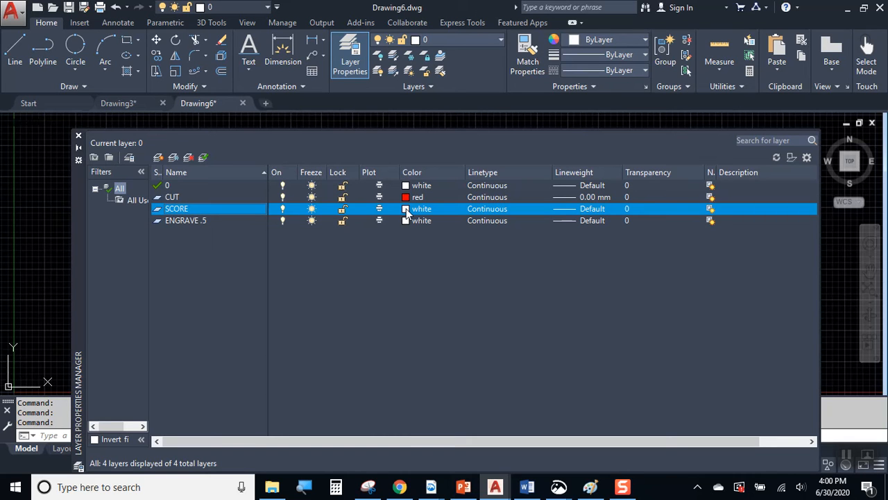
{"action": "left_click", "coordinate": [406, 210]}
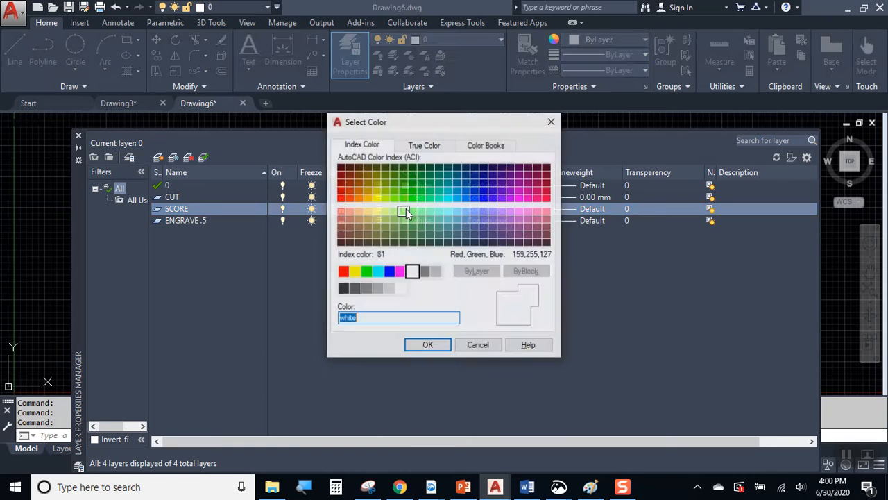
{"action": "left_click", "coordinate": [390, 272]}
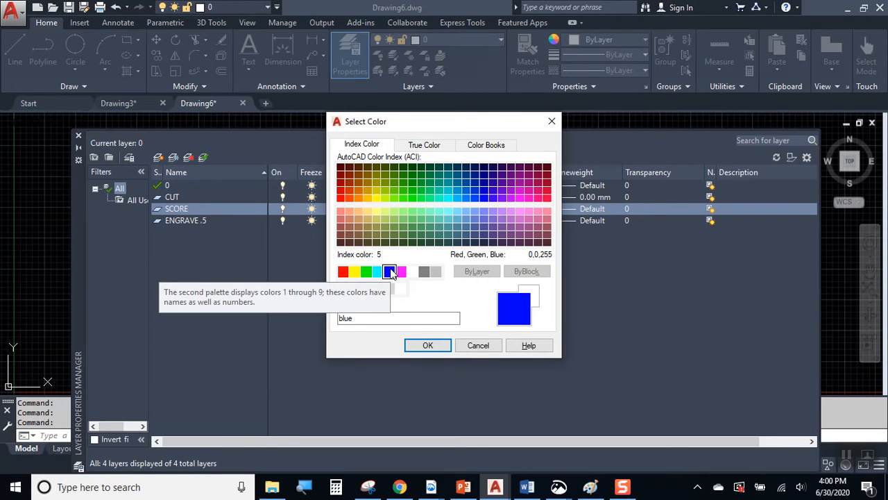
{"action": "left_click", "coordinate": [427, 345]}
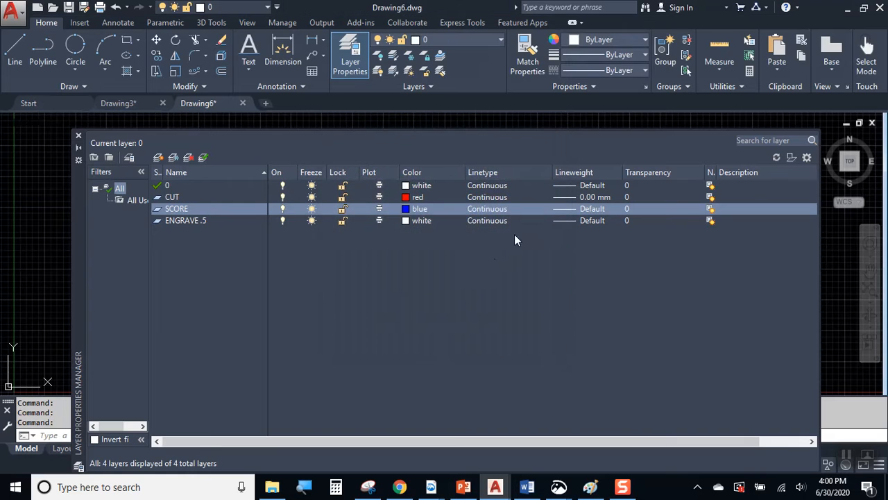
{"action": "left_click", "coordinate": [575, 207]}
{"action": "left_click", "coordinate": [435, 177]}
{"action": "left_click", "coordinate": [390, 332]}
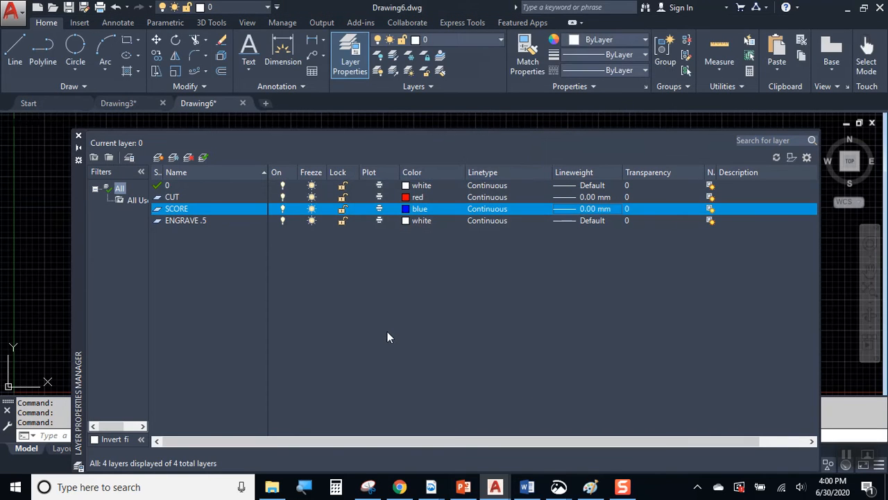
Check the CUT and SCORE layers, then select ENGRAVE .5 for editing.
{"action": "left_click", "coordinate": [186, 221]}
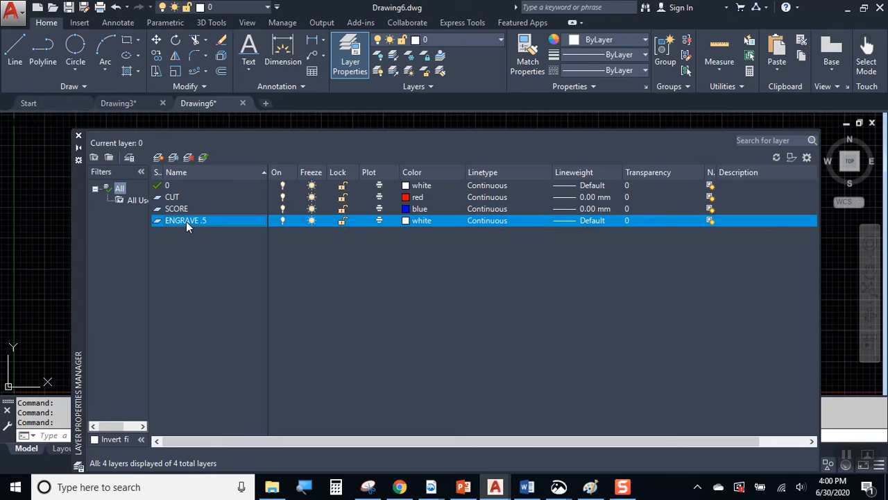
{"action": "left_click", "coordinate": [188, 196]}
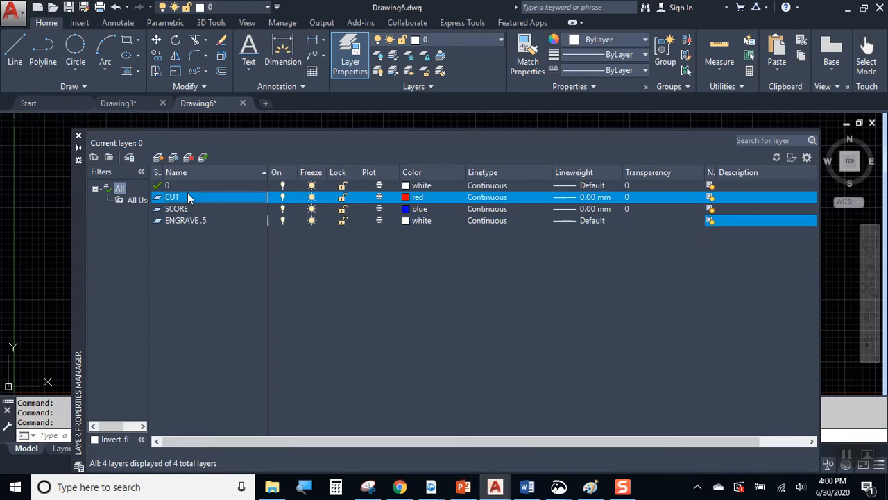
{"action": "left_click", "coordinate": [192, 207]}
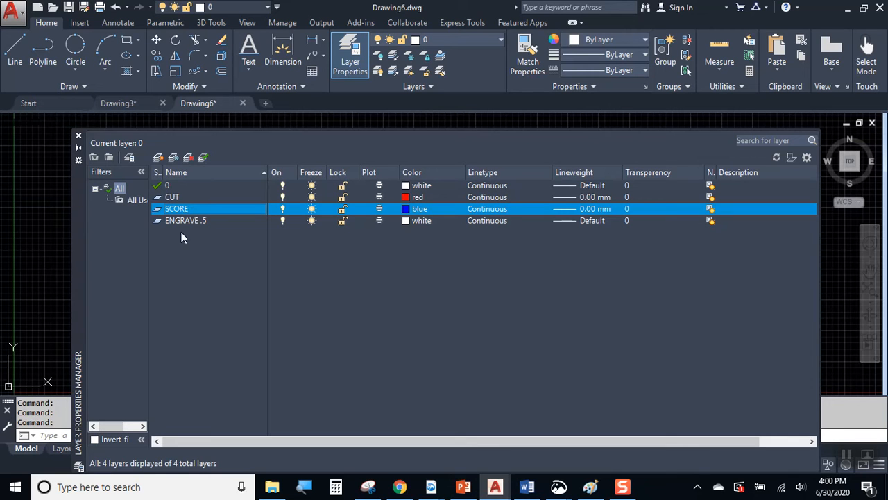
{"action": "left_click", "coordinate": [192, 220]}
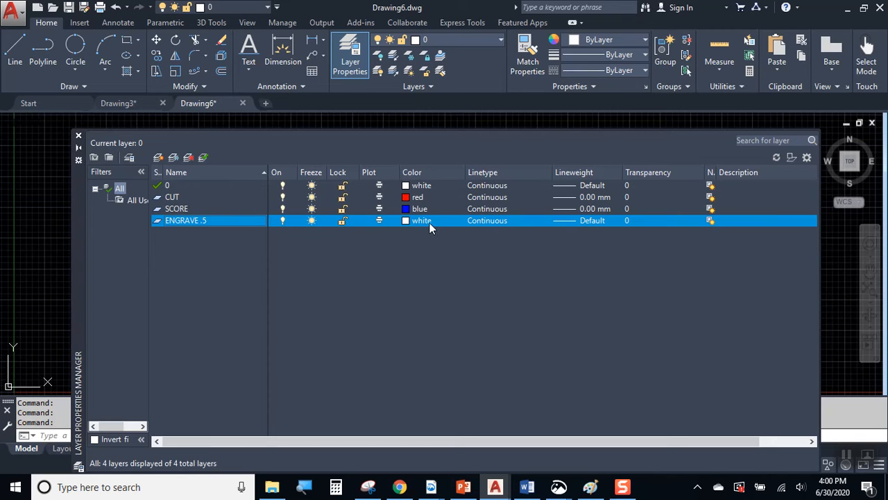
Set the ENGRAVE .5 layer's lineweight to 0.50 mm.
{"action": "left_click", "coordinate": [585, 222]}
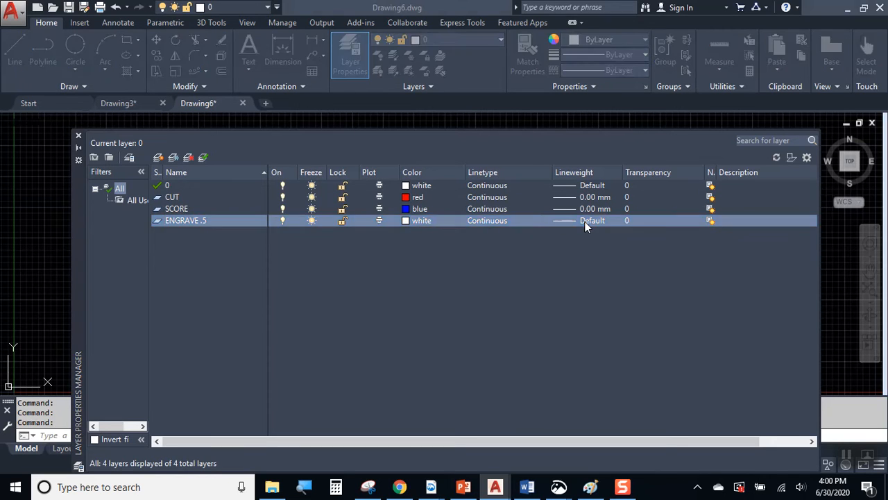
{"action": "scroll", "coordinate": [447, 219], "scroll_direction": "down", "scroll_amount": 2}
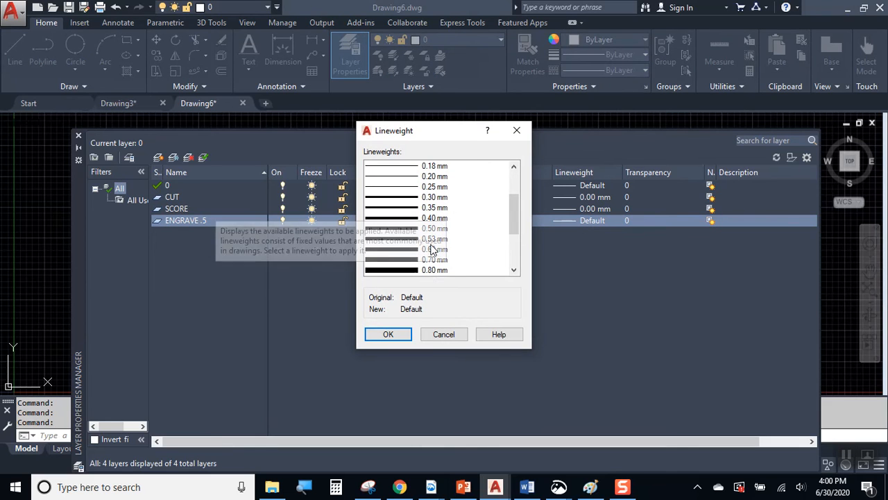
{"action": "left_click", "coordinate": [428, 228]}
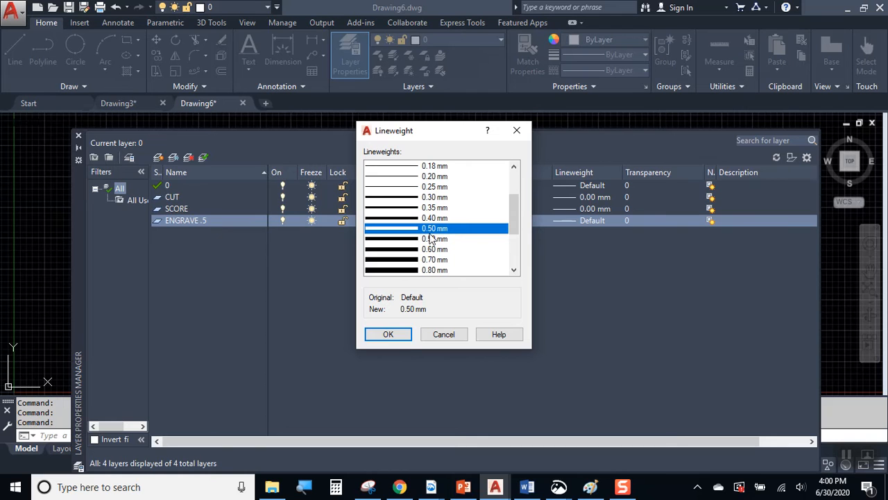
{"action": "left_click", "coordinate": [388, 334]}
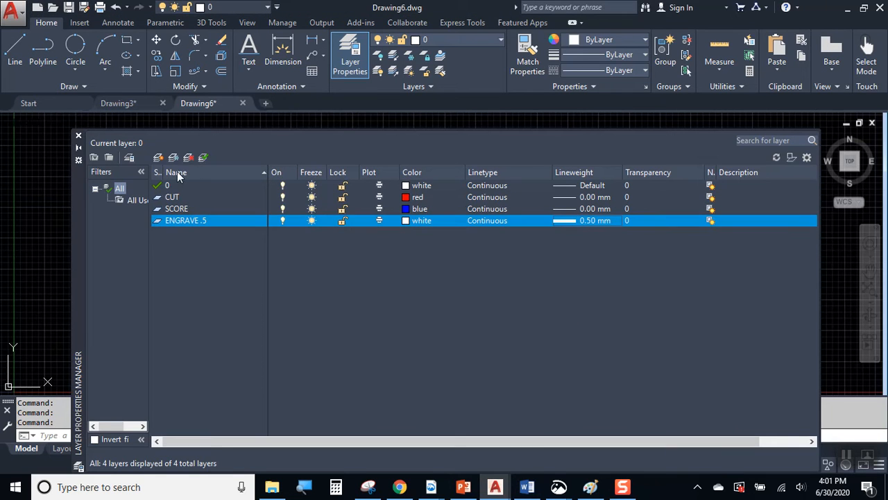
Create a PICTURES layer, keeping its Continuous linetype.
{"action": "left_click", "coordinate": [159, 158]}
{"action": "type", "text": "PICTURES"}
{"action": "key", "text": "Return"}
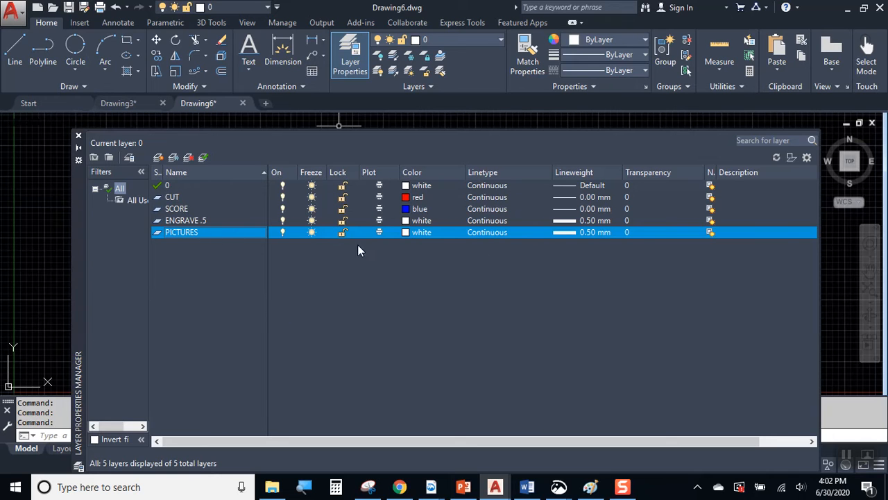
{"action": "left_click", "coordinate": [483, 232]}
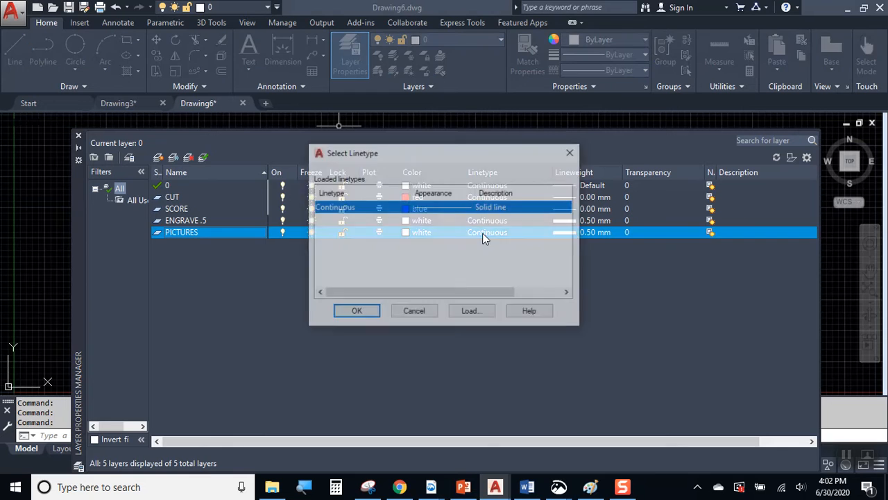
{"action": "key", "text": "Escape"}
Make PICTURES yellow with Default lineweight, then add a new layer named TRACE.
{"action": "left_click", "coordinate": [410, 234]}
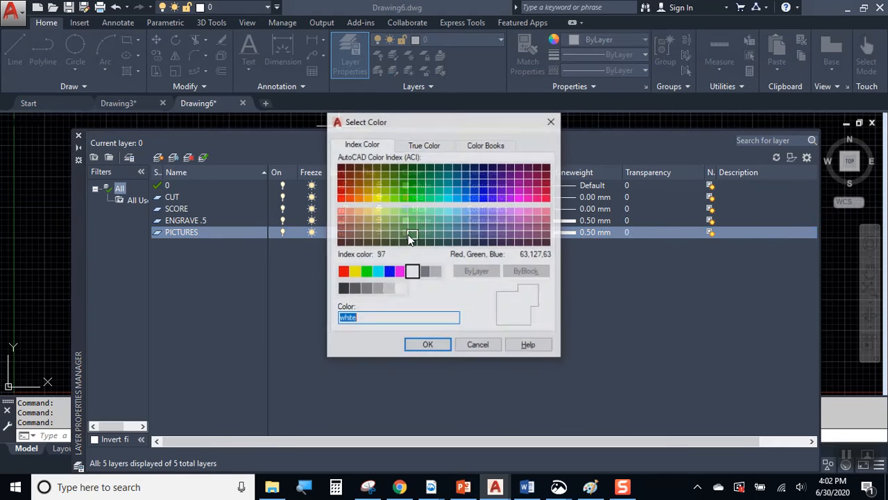
{"action": "left_click", "coordinate": [354, 271]}
{"action": "left_click", "coordinate": [444, 347]}
{"action": "left_click", "coordinate": [574, 231]}
{"action": "scroll", "coordinate": [422, 182], "scroll_direction": "up", "scroll_amount": 1}
{"action": "left_click", "coordinate": [429, 167]}
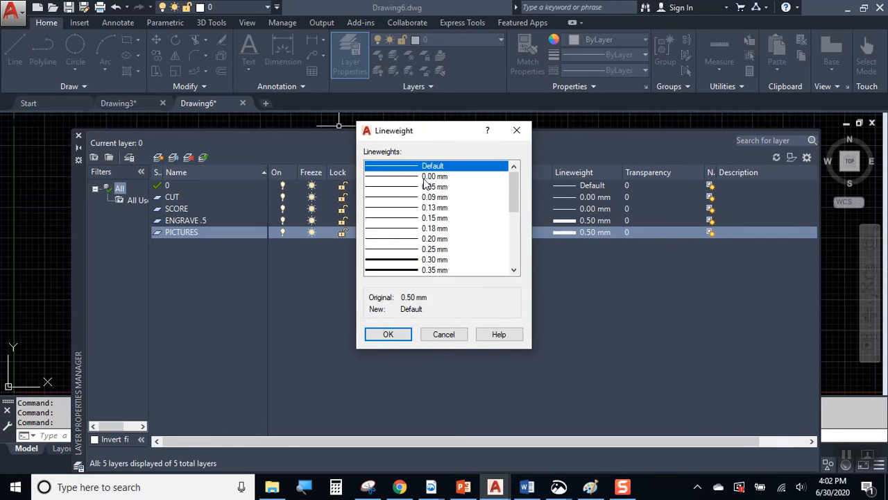
{"action": "left_click", "coordinate": [401, 332]}
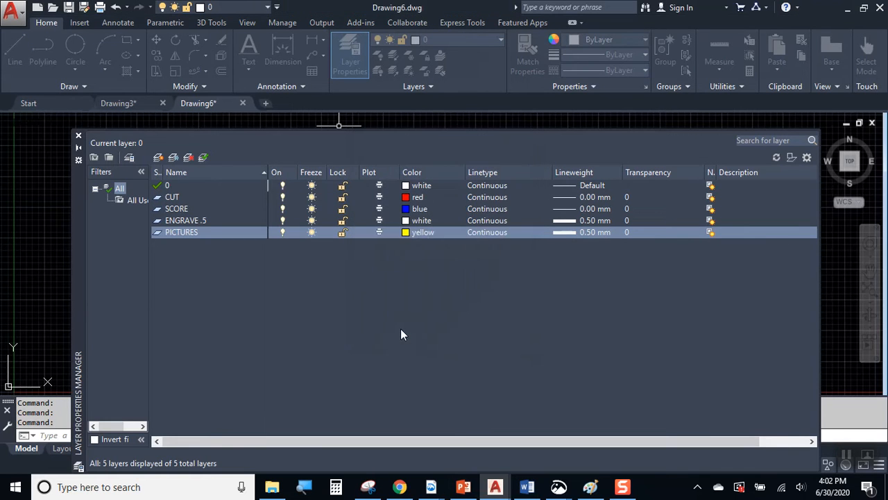
{"action": "left_click", "coordinate": [159, 157]}
{"action": "type", "text": "TRACE"}
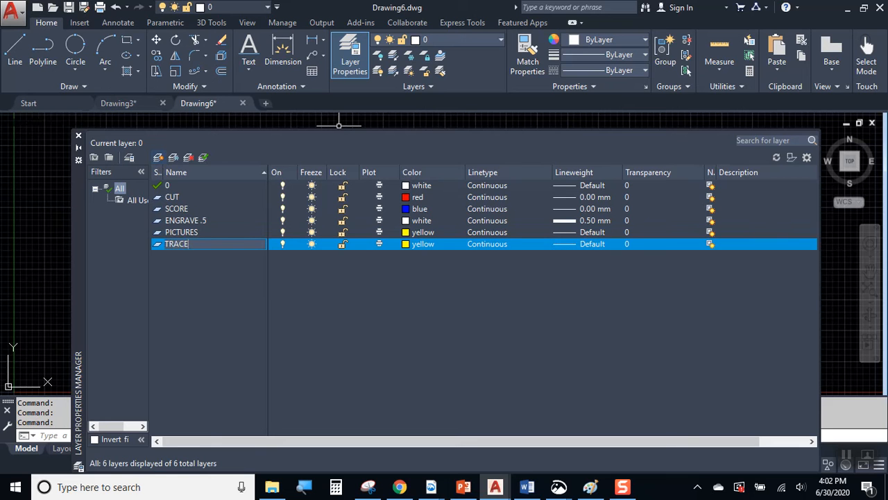
Give the TRACE layer magenta colour and a 0.70 mm lineweight.
{"action": "left_click", "coordinate": [405, 244]}
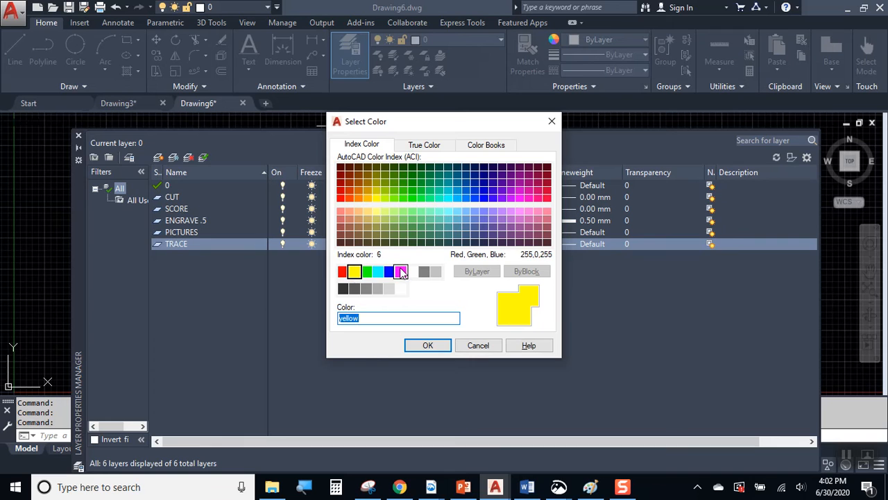
{"action": "left_click", "coordinate": [401, 271]}
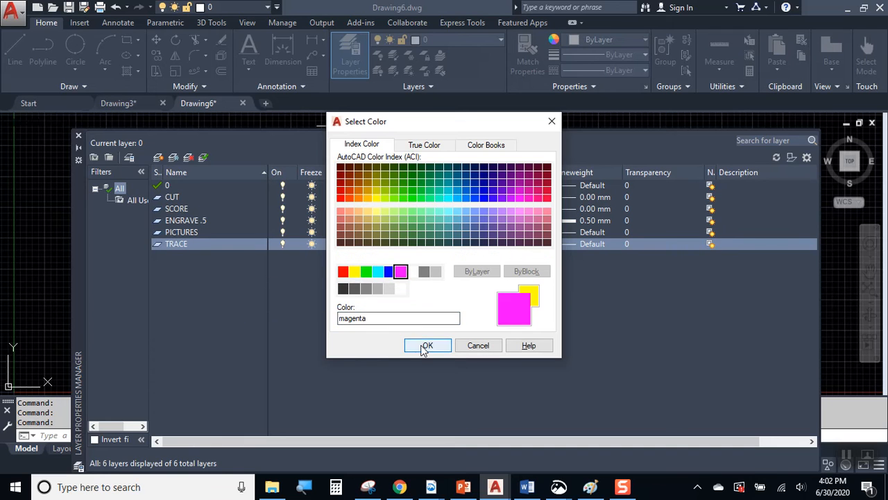
{"action": "left_click", "coordinate": [423, 345]}
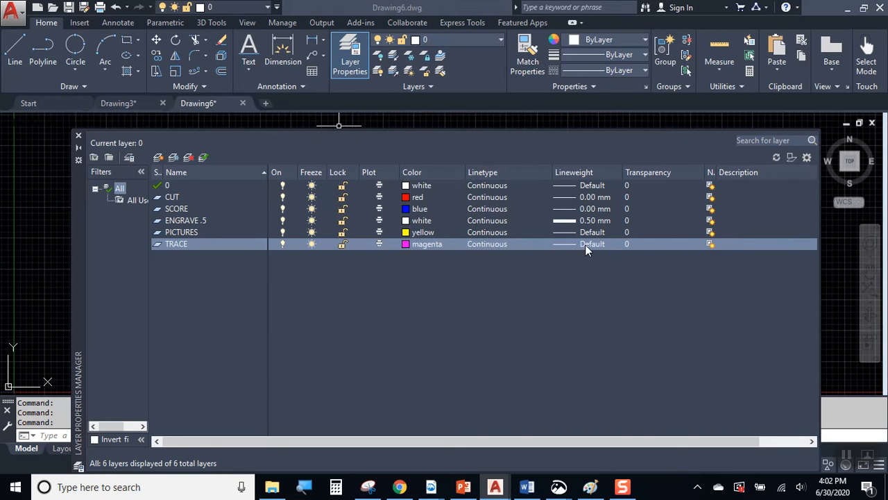
{"action": "left_click", "coordinate": [585, 245]}
{"action": "scroll", "coordinate": [432, 256], "scroll_direction": "down", "scroll_amount": 2}
{"action": "left_click", "coordinate": [431, 258]}
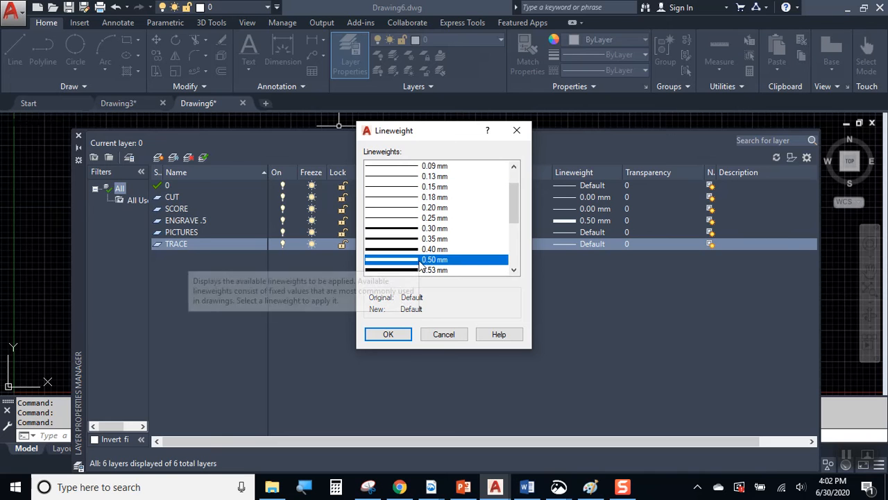
{"action": "scroll", "coordinate": [413, 257], "scroll_direction": "down", "scroll_amount": 1}
{"action": "scroll", "coordinate": [414, 257], "scroll_direction": "down", "scroll_amount": 1}
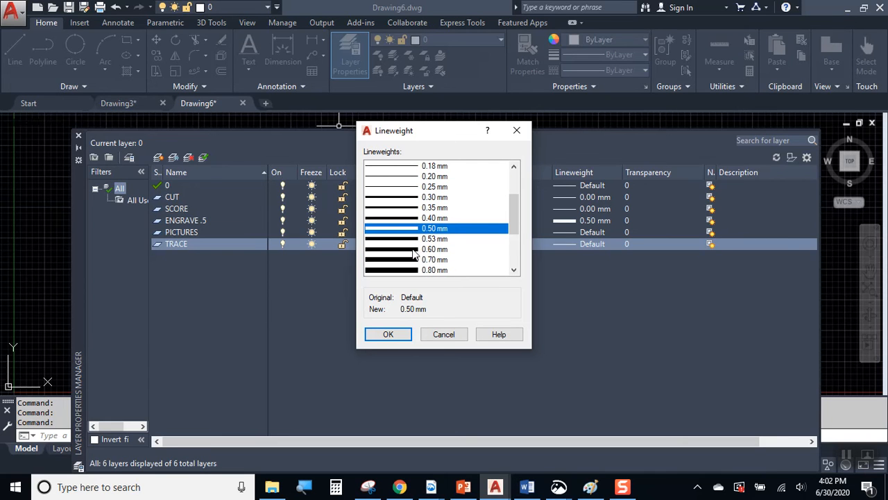
{"action": "left_click", "coordinate": [416, 259]}
{"action": "left_click", "coordinate": [396, 333]}
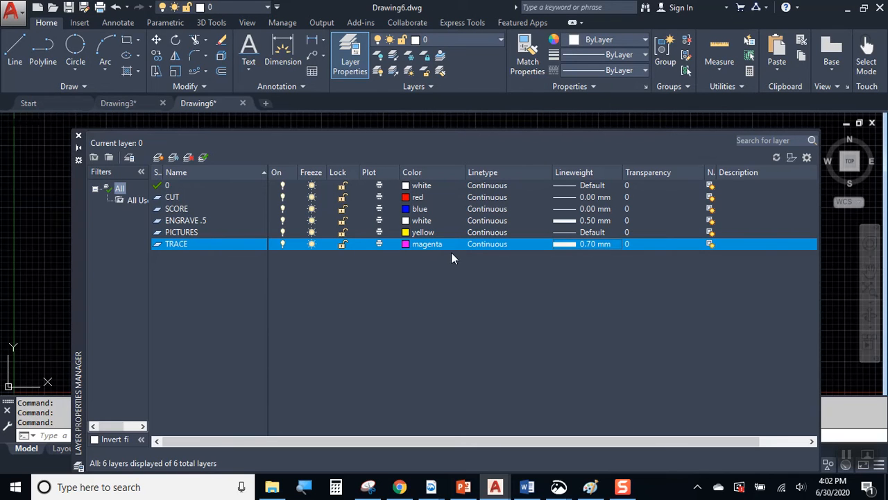
Review all five layers, close the layer manager and switch to Chrome.
{"action": "left_click", "coordinate": [191, 198]}
{"action": "left_click", "coordinate": [195, 209]}
{"action": "left_click", "coordinate": [199, 221]}
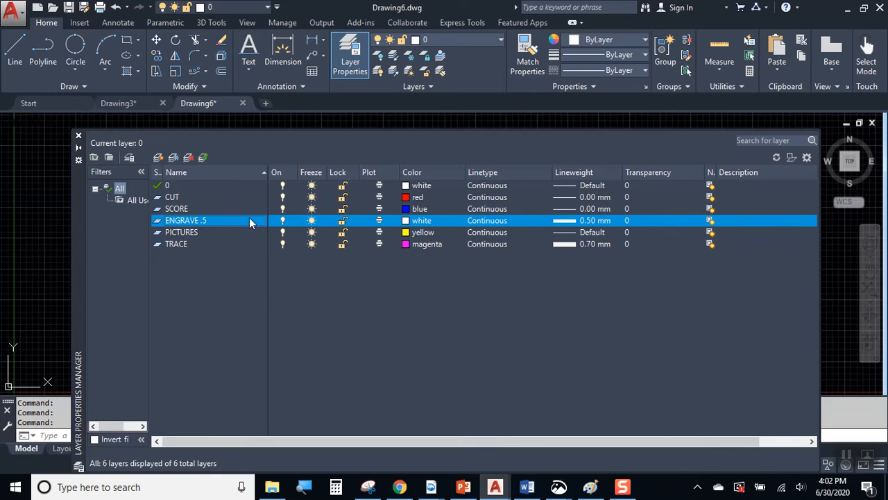
{"action": "left_click", "coordinate": [190, 234]}
{"action": "left_click", "coordinate": [175, 245]}
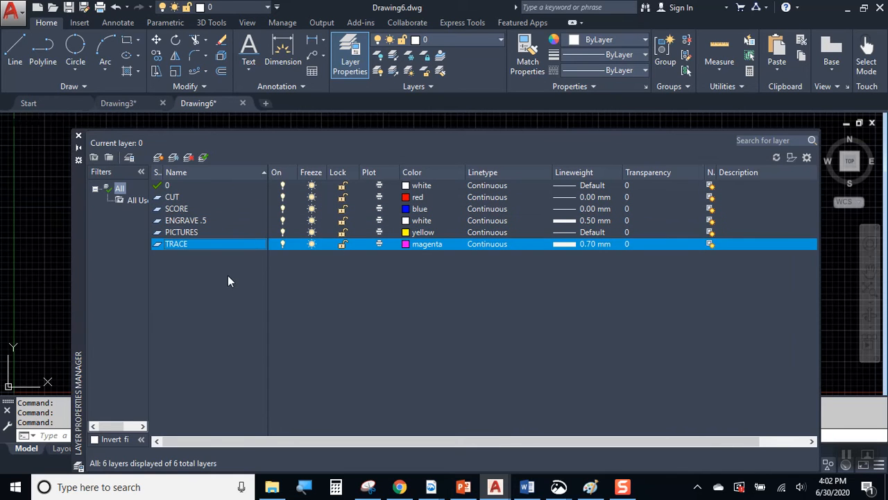
{"action": "left_click", "coordinate": [78, 136]}
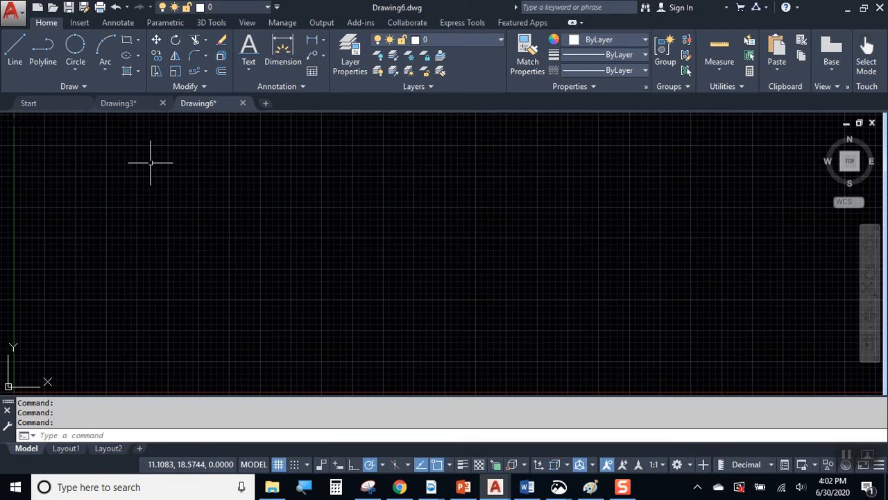
{"action": "left_click", "coordinate": [400, 487]}
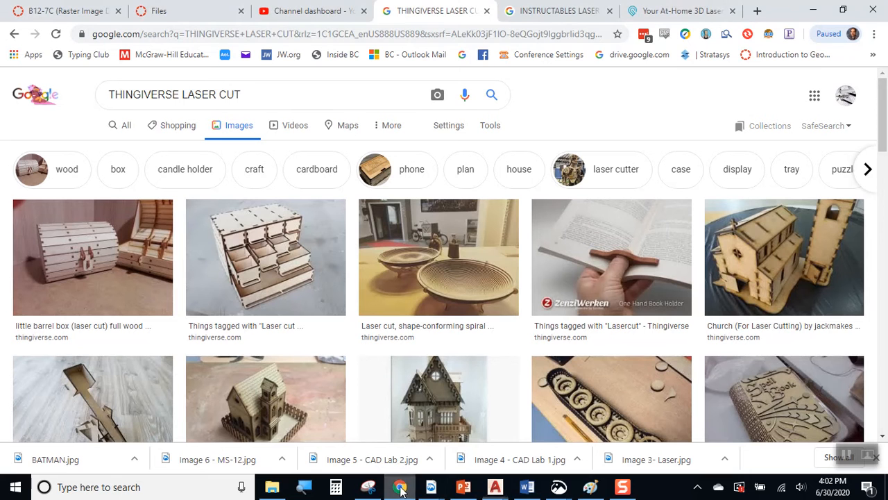
Search Google for 'SUPERMAN LOGO' in a new tab.
{"action": "left_click", "coordinate": [757, 10]}
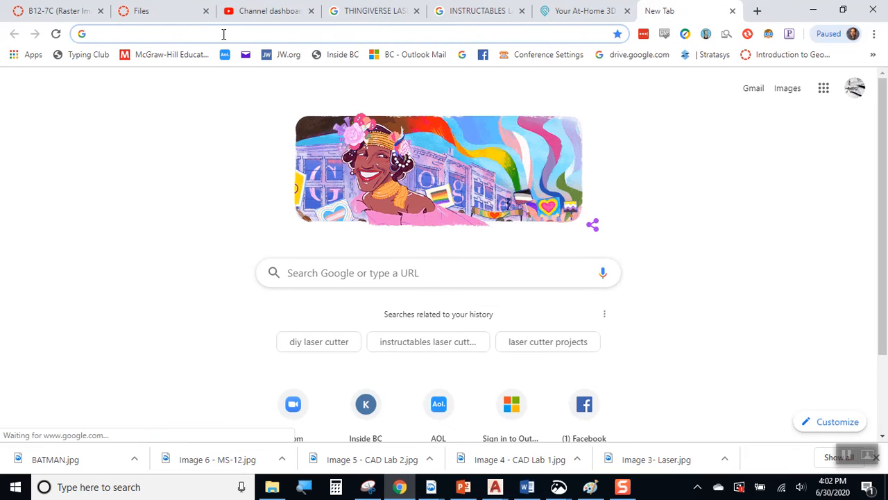
{"action": "type", "text": "im"}
{"action": "key", "text": "BackSpace"}
{"action": "key", "text": "BackSpace"}
{"action": "type", "text": "SUPER MAN"}
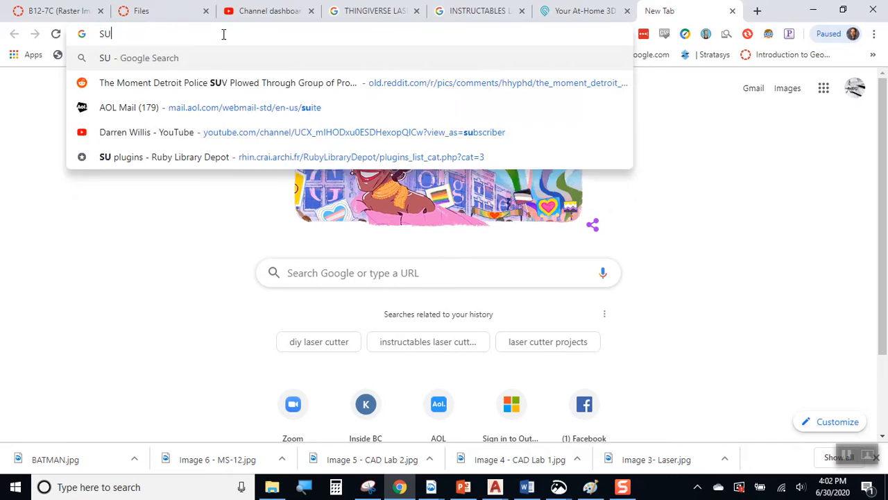
{"action": "key", "text": "BackSpace"}
{"action": "key", "text": "BackSpace"}
{"action": "key", "text": "BackSpace"}
{"action": "key", "text": "BackSpace"}
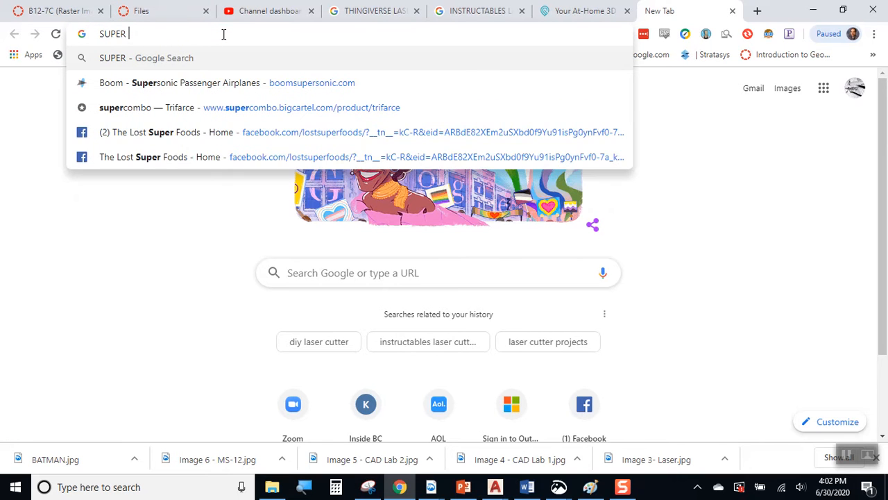
{"action": "type", "text": "MAN LOGO"}
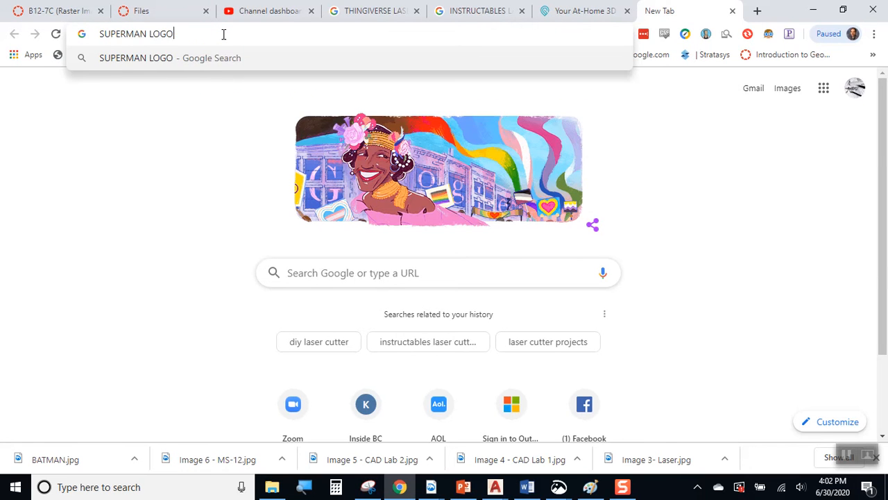
{"action": "key", "text": "Return"}
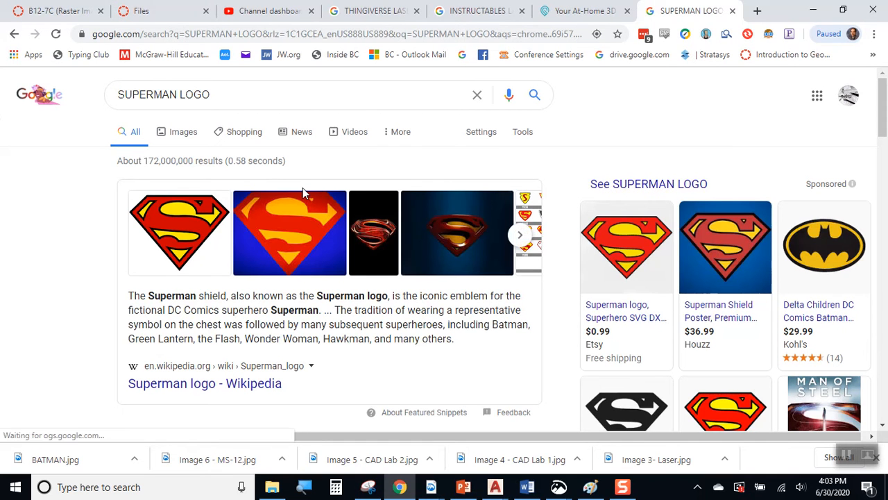
Find the Wikipedia Superman shield in Google Images and bring up its image options.
{"action": "scroll", "coordinate": [352, 227], "scroll_direction": "down", "scroll_amount": 2}
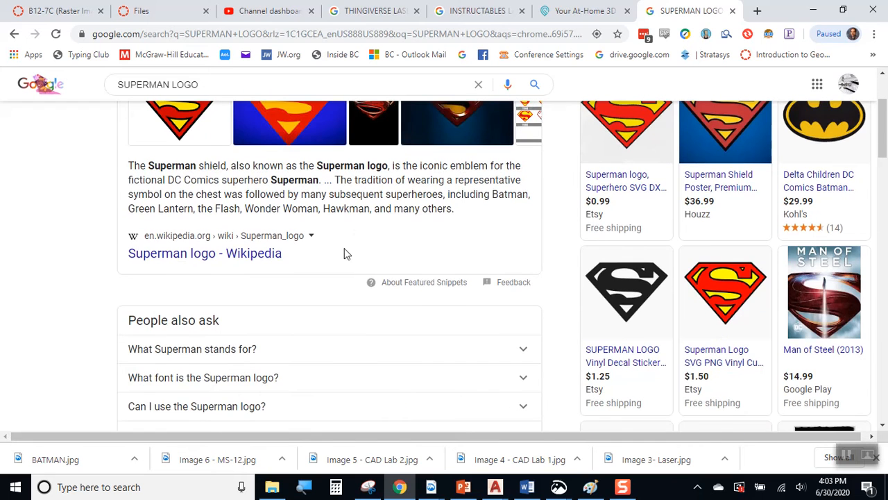
{"action": "scroll", "coordinate": [331, 292], "scroll_direction": "up", "scroll_amount": 3}
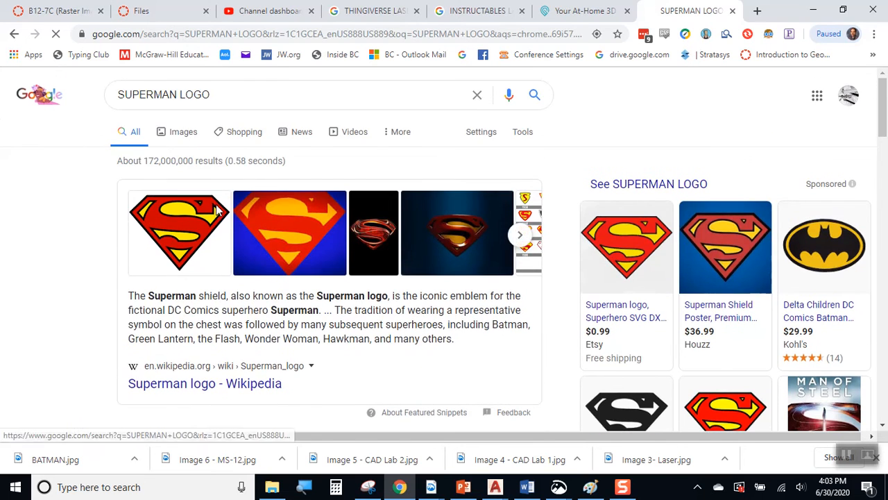
{"action": "left_click", "coordinate": [218, 211]}
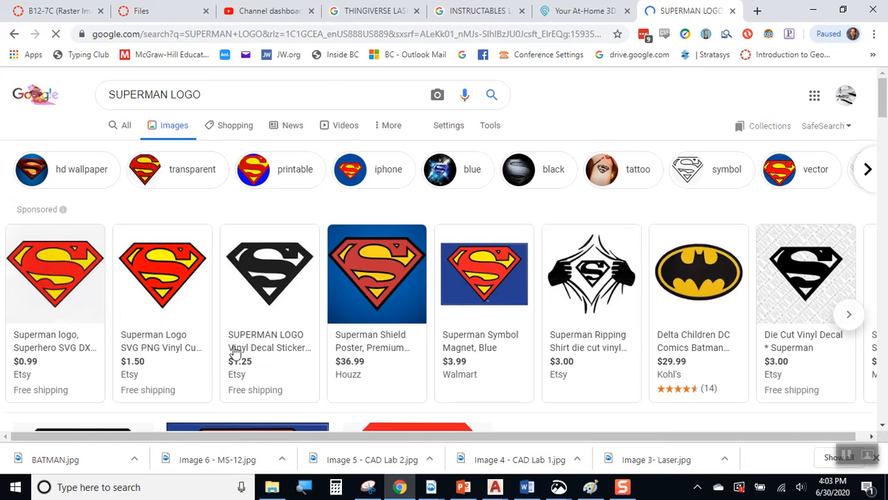
{"action": "left_click", "coordinate": [168, 244]}
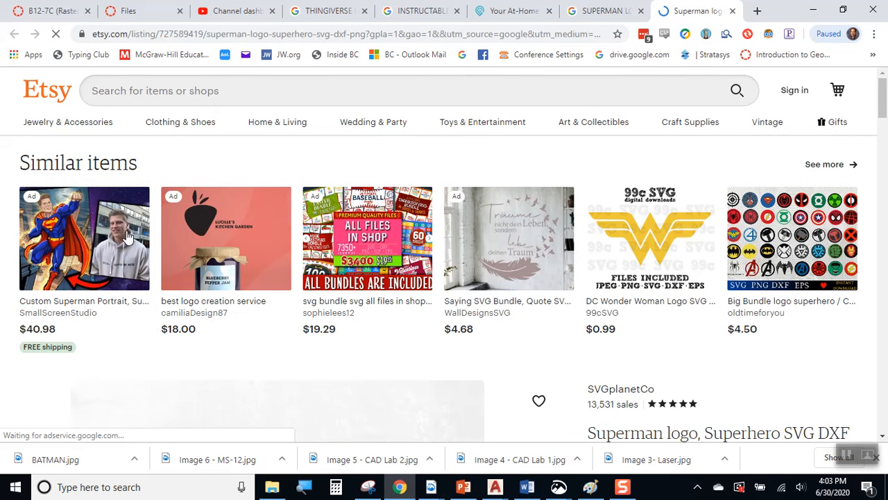
{"action": "key", "text": "alt+Left"}
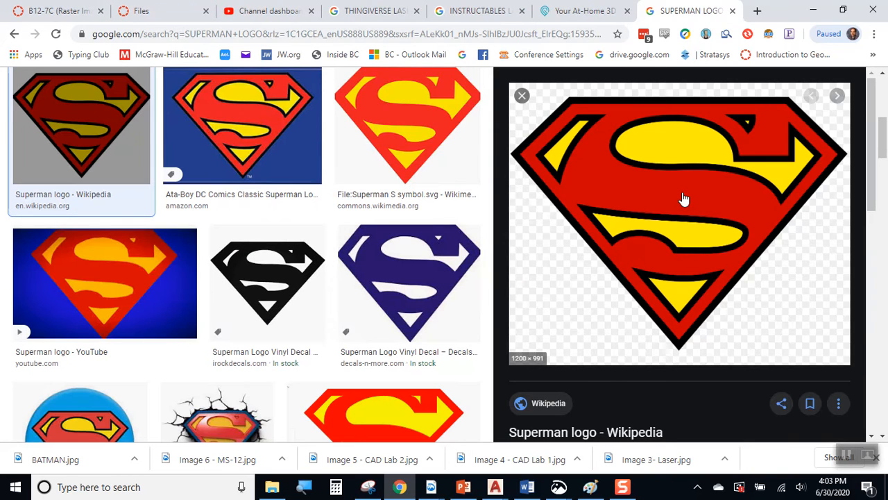
{"action": "right_click", "coordinate": [683, 199]}
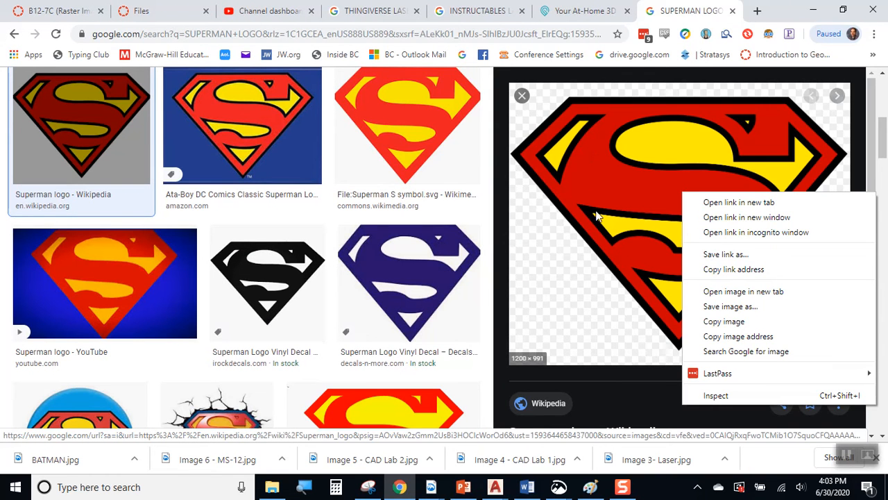
{"action": "right_click", "coordinate": [639, 156]}
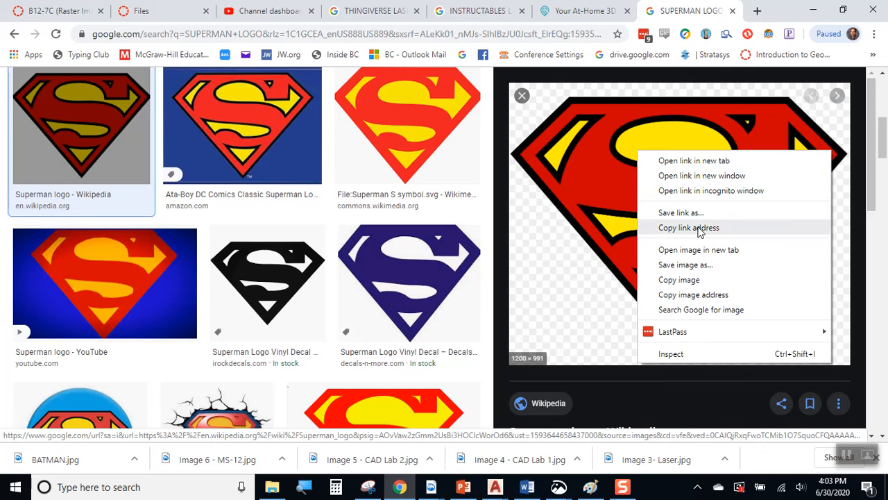
{"action": "left_click", "coordinate": [631, 174]}
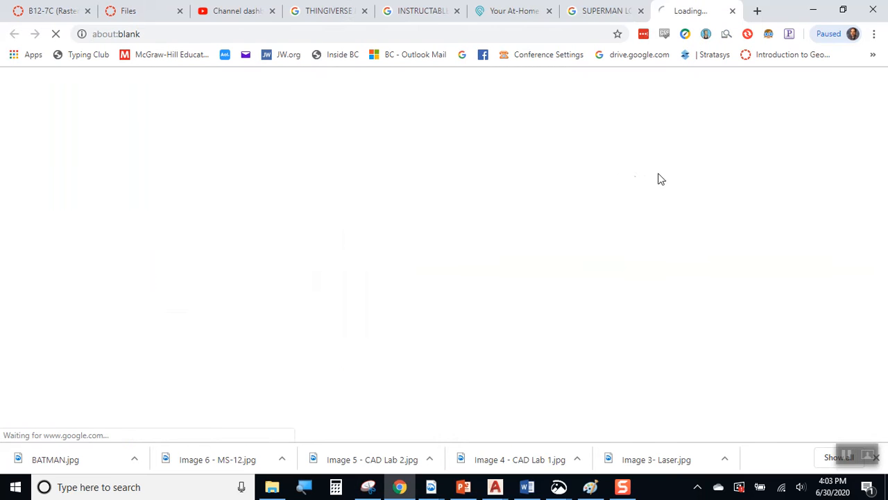
{"action": "left_click", "coordinate": [732, 11]}
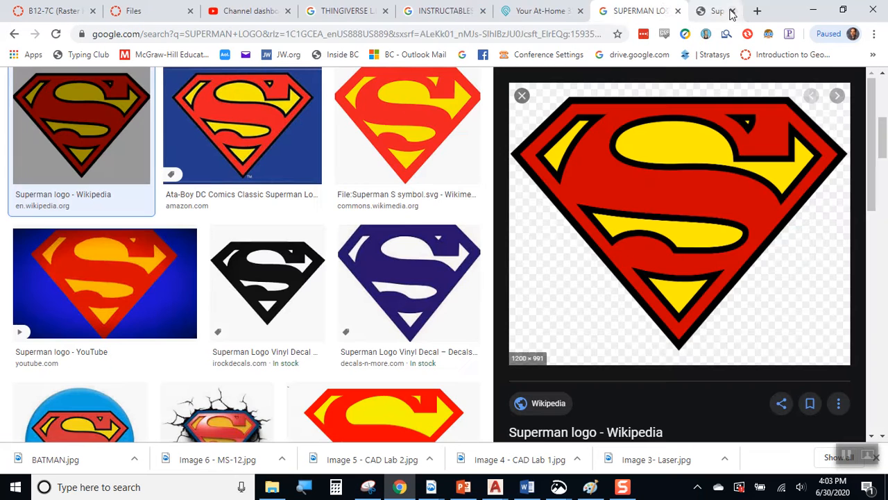
{"action": "right_click", "coordinate": [651, 182]}
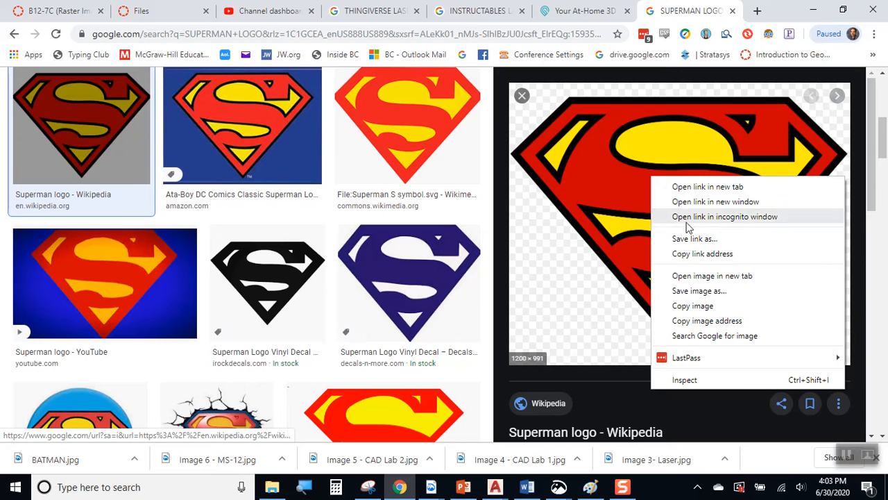
Save the shield image to the Desktop as SUPERMAN.png.
{"action": "left_click", "coordinate": [698, 291]}
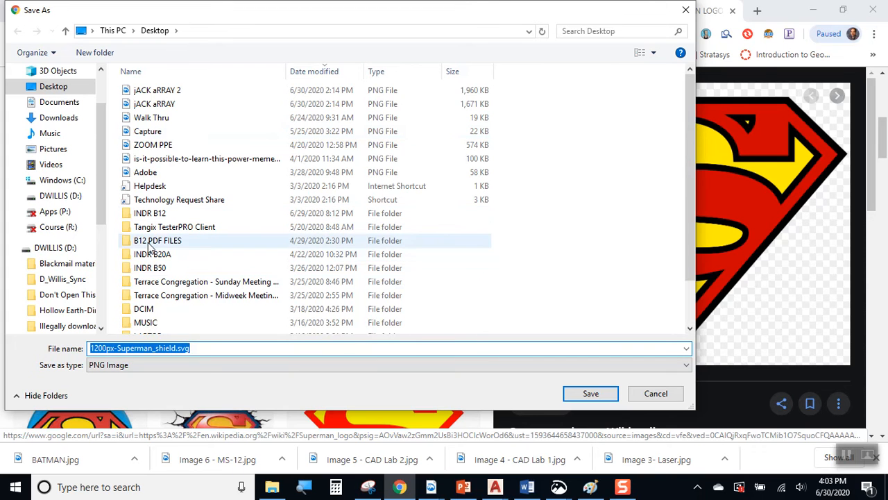
{"action": "scroll", "coordinate": [166, 302], "scroll_direction": "down", "scroll_amount": 1}
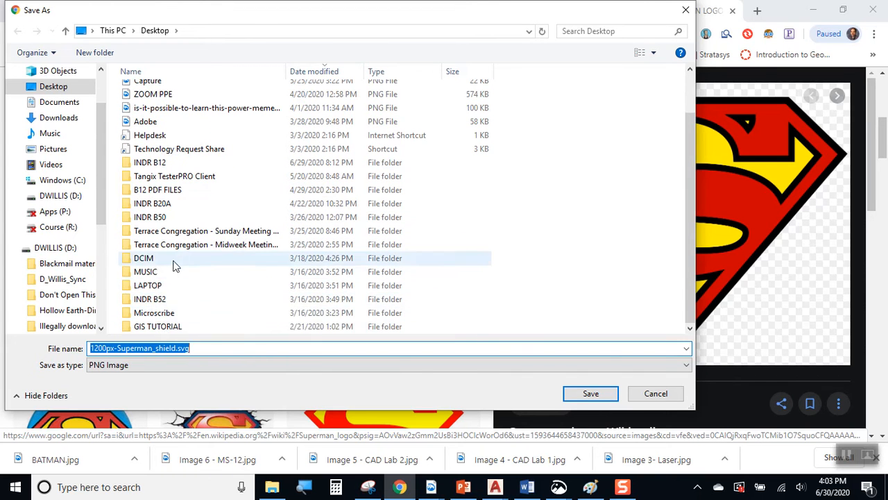
{"action": "scroll", "coordinate": [97, 143], "scroll_direction": "up", "scroll_amount": 2}
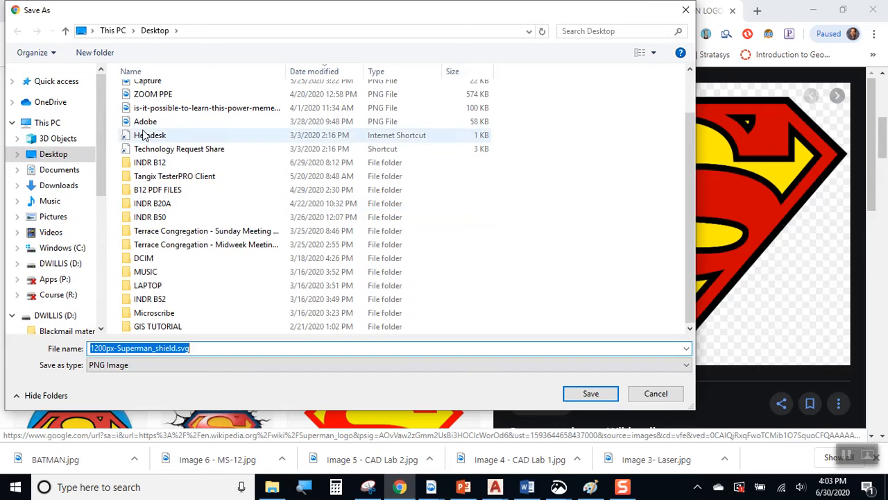
{"action": "scroll", "coordinate": [191, 132], "scroll_direction": "up", "scroll_amount": 1}
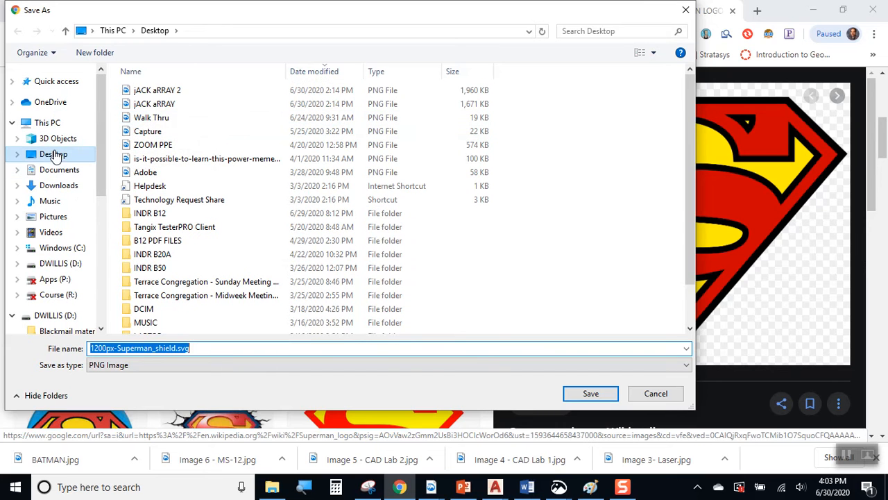
{"action": "left_click", "coordinate": [54, 156]}
{"action": "left_click", "coordinate": [204, 351]}
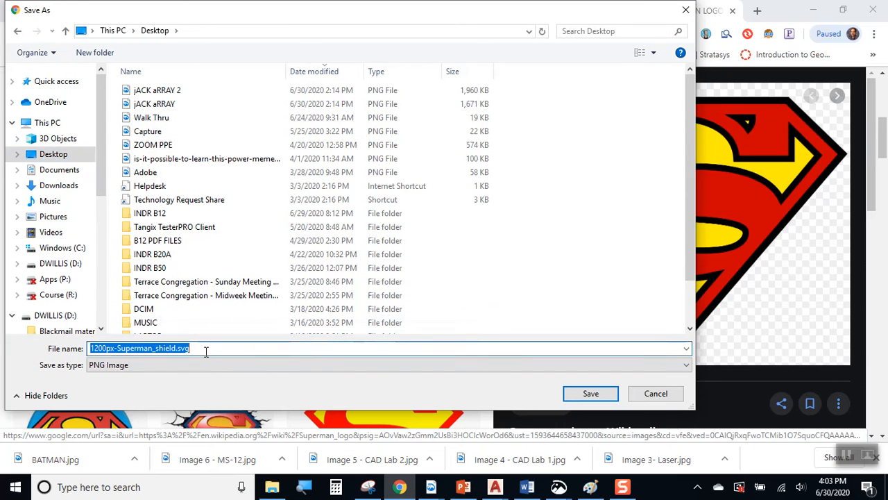
{"action": "type", "text": "SUPERMAN"}
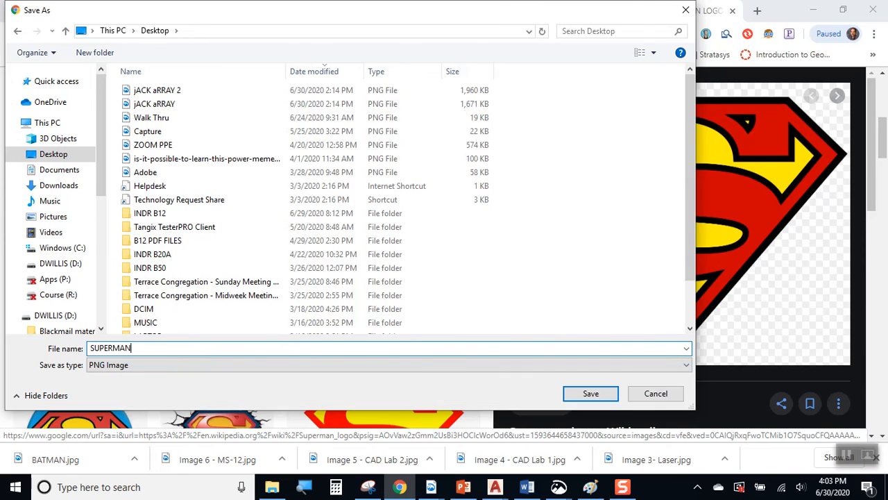
{"action": "key", "text": "Return"}
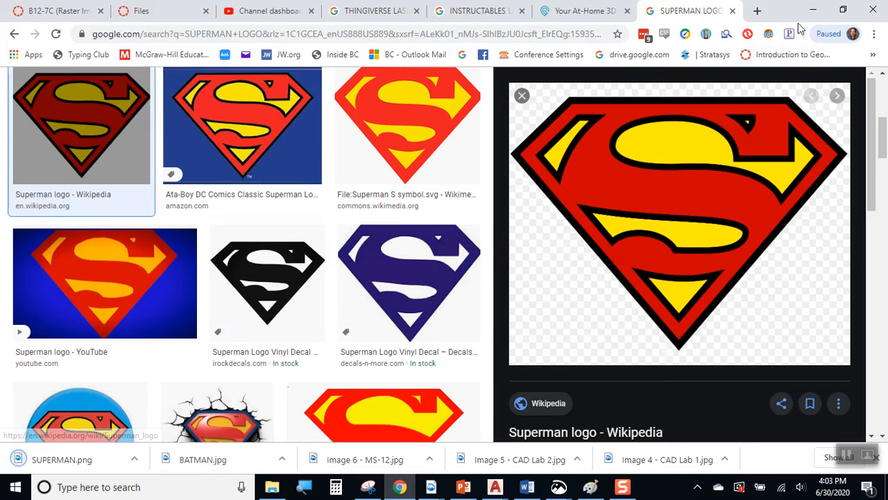
Return to AutoCAD and make PICTURES the current layer.
{"action": "left_click", "coordinate": [814, 11]}
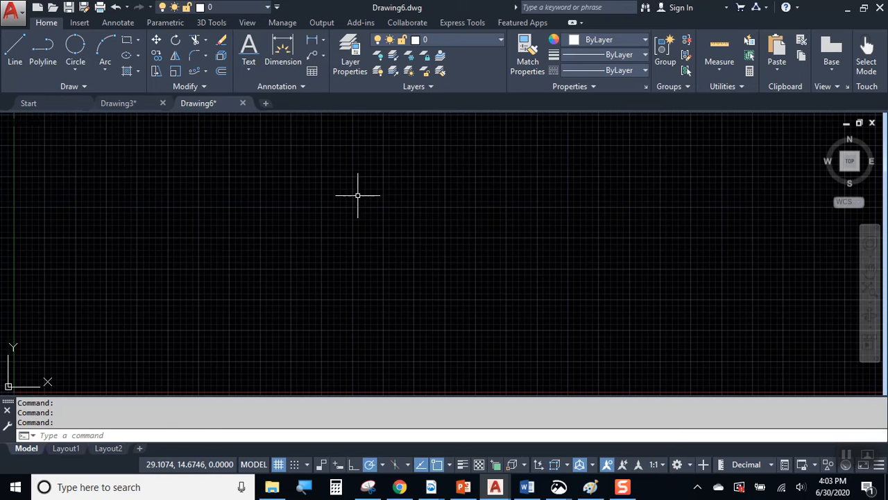
{"action": "left_click", "coordinate": [439, 40]}
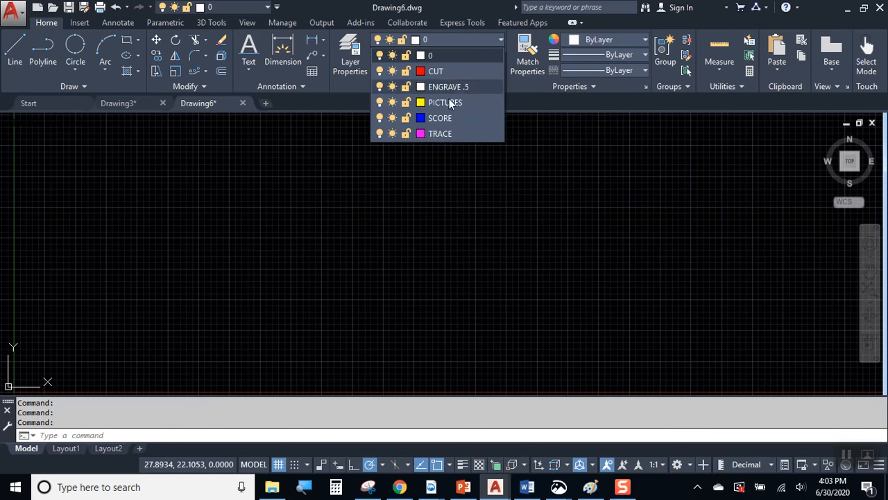
{"action": "left_click", "coordinate": [449, 99]}
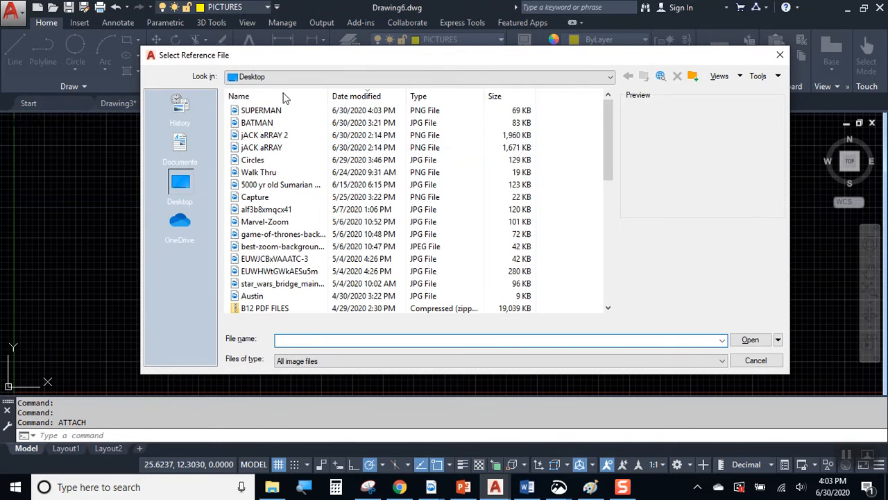
Attach SUPERMAN.png at a picked point and scale, then make TRACE current.
{"action": "left_click", "coordinate": [286, 111]}
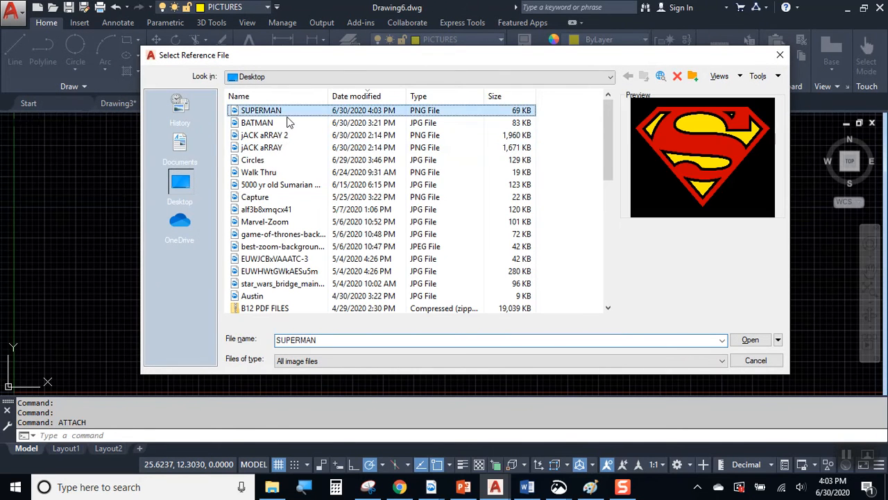
{"action": "left_click", "coordinate": [750, 339]}
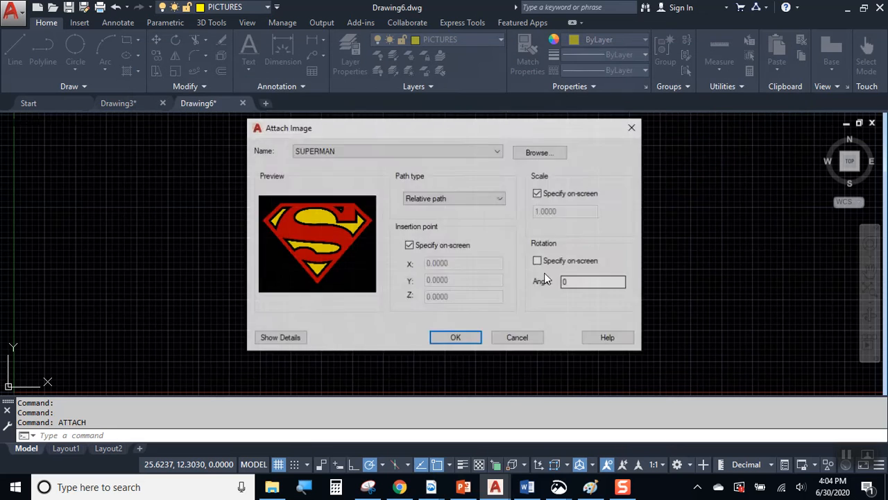
{"action": "left_click", "coordinate": [463, 338]}
{"action": "left_click", "coordinate": [342, 350]}
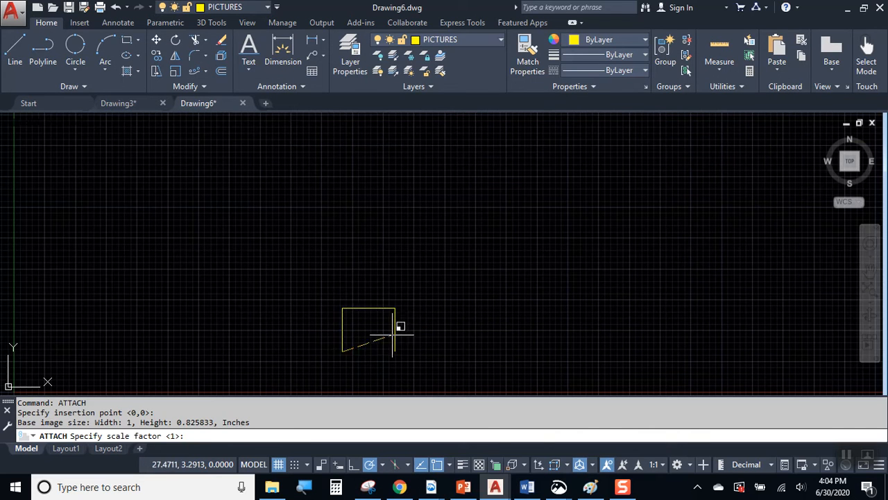
{"action": "left_click", "coordinate": [521, 246]}
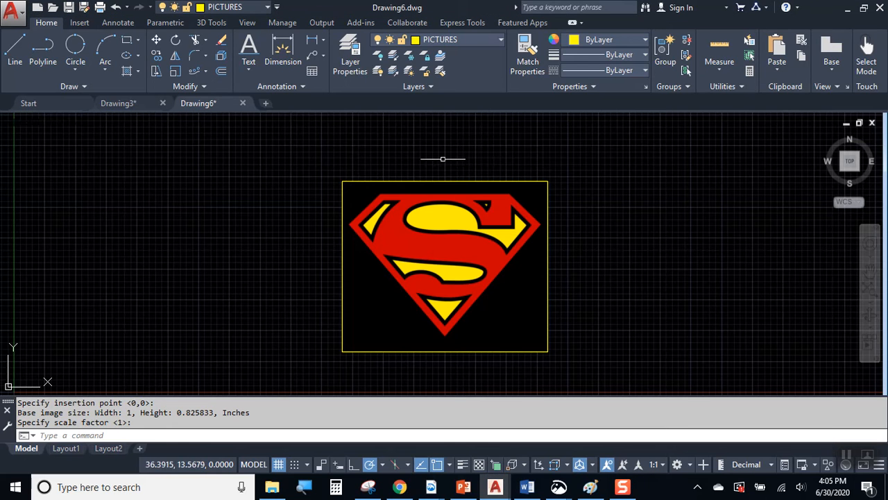
{"action": "left_click", "coordinate": [479, 39]}
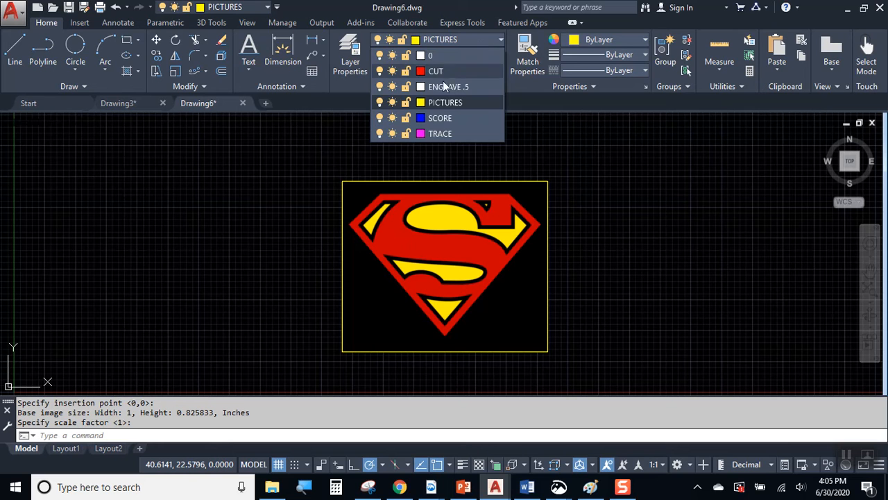
{"action": "left_click", "coordinate": [441, 134]}
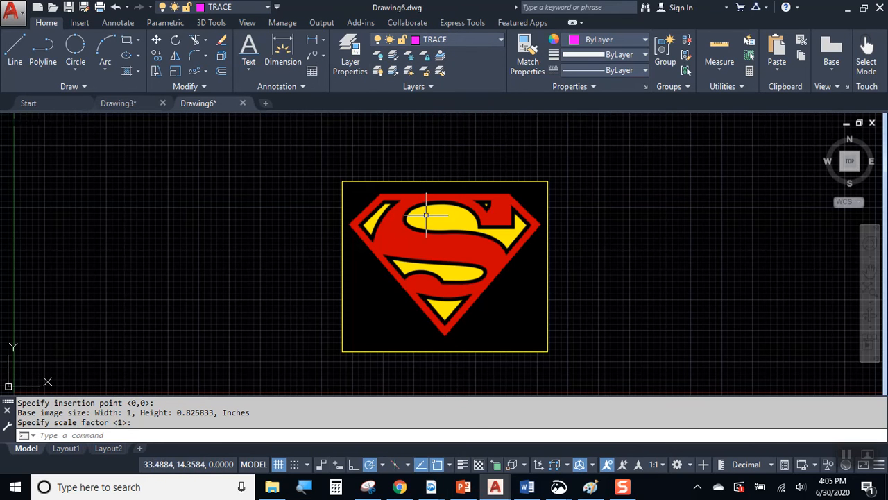
Trace the shield outline from the top-left corner through right point, bottom tip and left point, closing it.
{"action": "scroll", "coordinate": [333, 177], "scroll_direction": "up", "scroll_amount": 5}
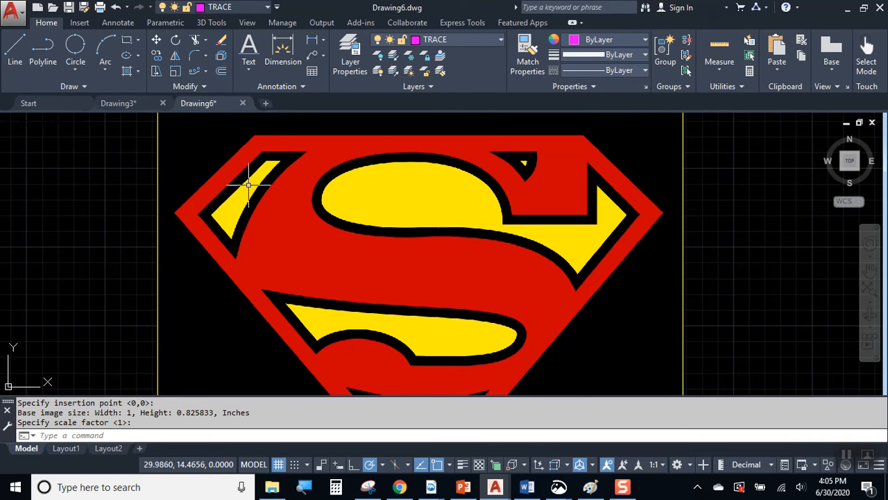
{"action": "left_click", "coordinate": [14, 52]}
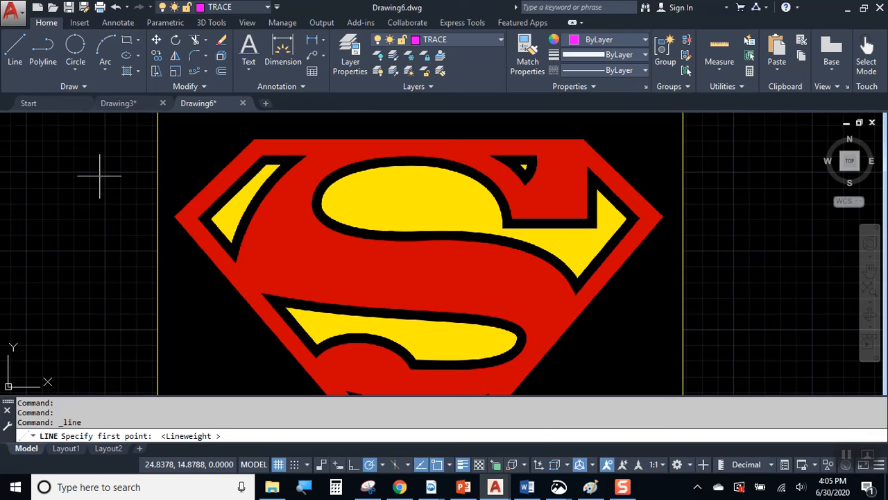
{"action": "left_click", "coordinate": [17, 52]}
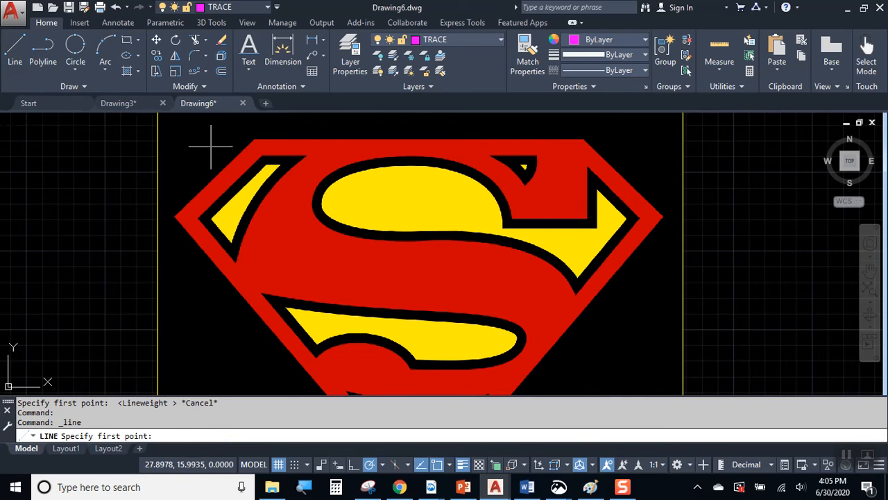
{"action": "left_click", "coordinate": [256, 137]}
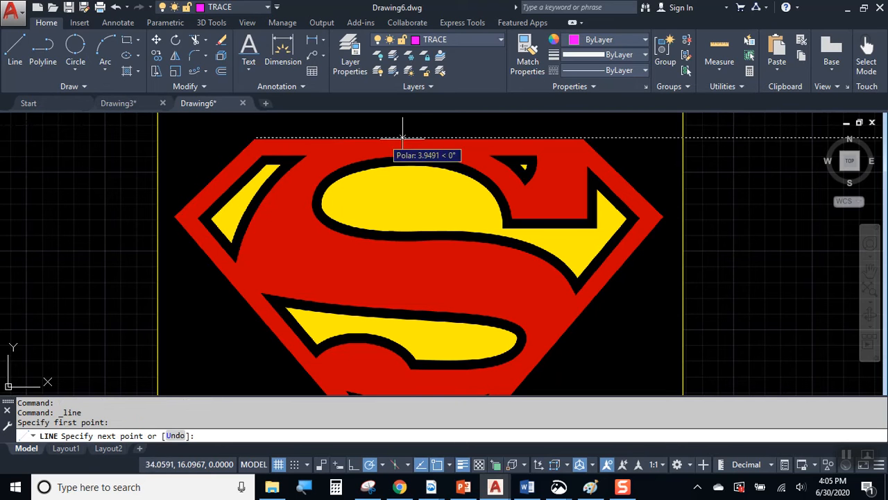
{"action": "left_click", "coordinate": [583, 138]}
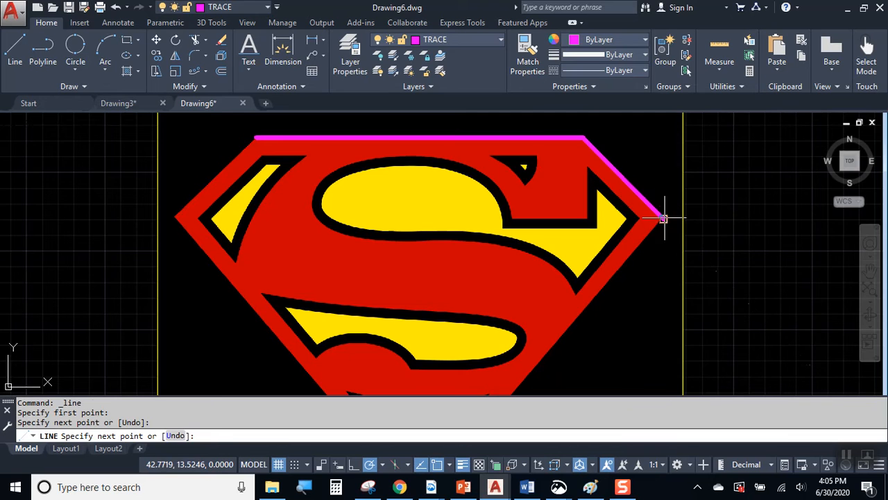
{"action": "left_click", "coordinate": [666, 216]}
{"action": "middle_click_drag", "start_coordinate": [620, 291], "coordinate": [684, 142]}
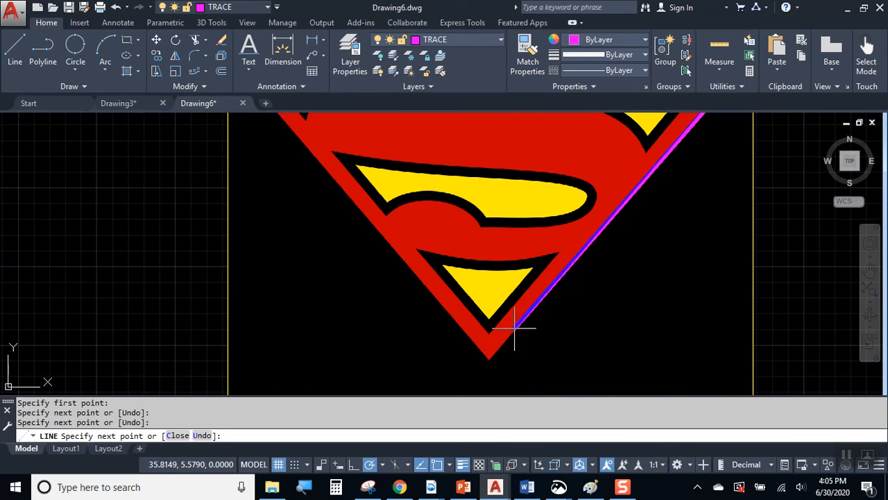
{"action": "left_click", "coordinate": [490, 360]}
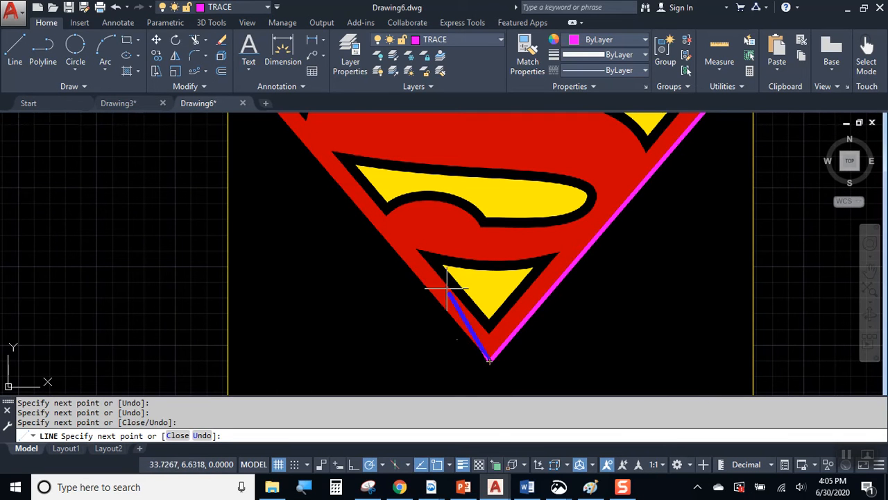
{"action": "scroll", "coordinate": [406, 242], "scroll_direction": "down", "scroll_amount": 4}
{"action": "scroll", "coordinate": [346, 183], "scroll_direction": "up", "scroll_amount": 5}
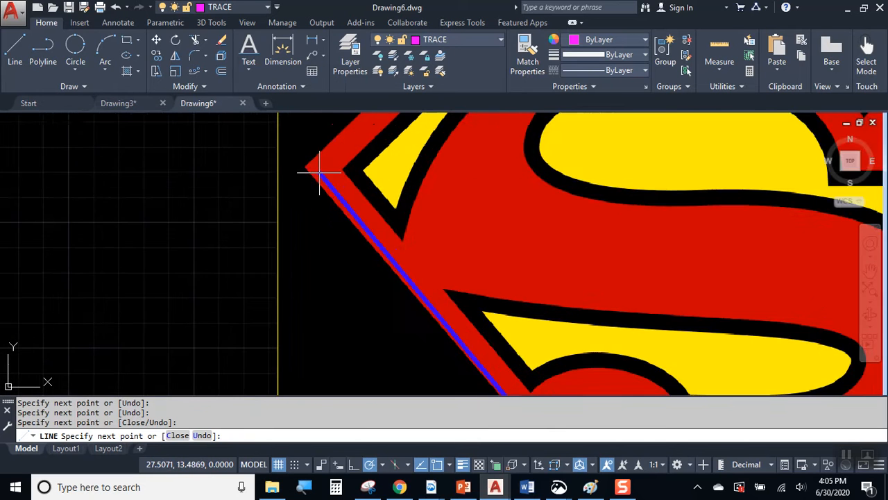
{"action": "left_click", "coordinate": [297, 161]}
{"action": "scroll", "coordinate": [308, 236], "scroll_direction": "down", "scroll_amount": 3}
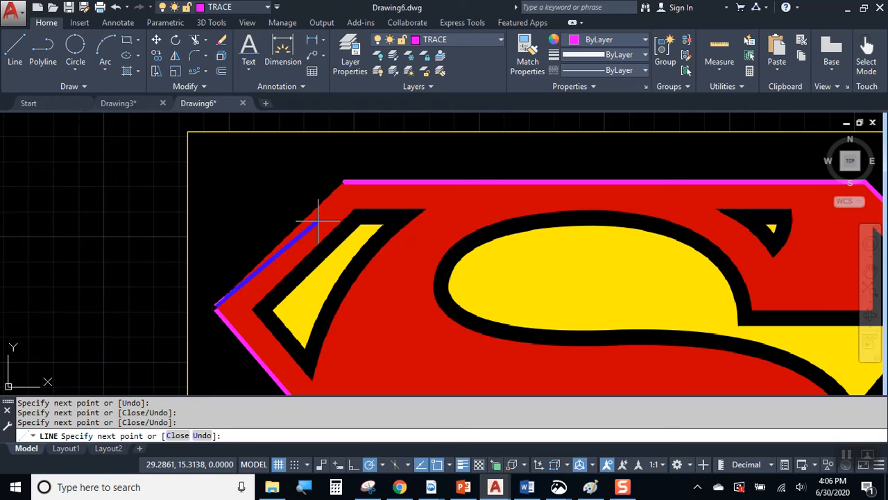
{"action": "type", "text": "c"}
{"action": "key", "text": "Return"}
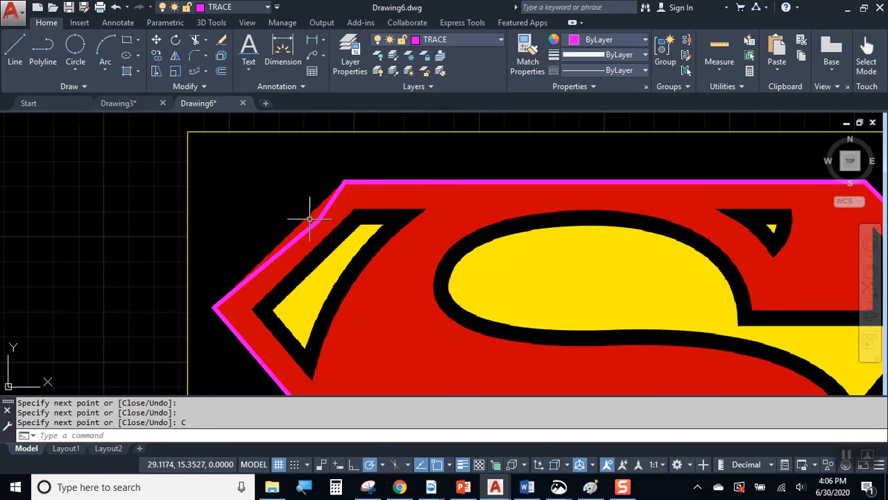
Delete the two wrong closing segments and redraw the line from the left point to the top-left corner.
{"action": "left_click", "coordinate": [310, 227]}
{"action": "left_click", "coordinate": [324, 206]}
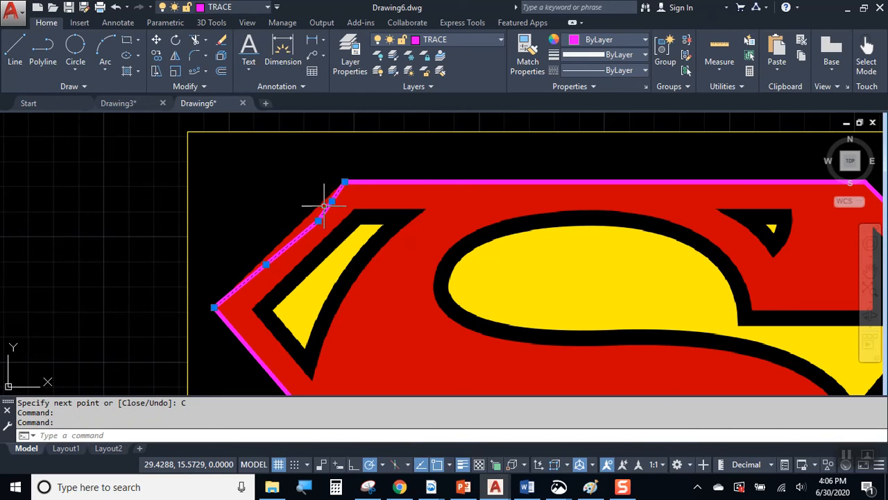
{"action": "key", "text": "Delete"}
{"action": "left_click", "coordinate": [22, 38]}
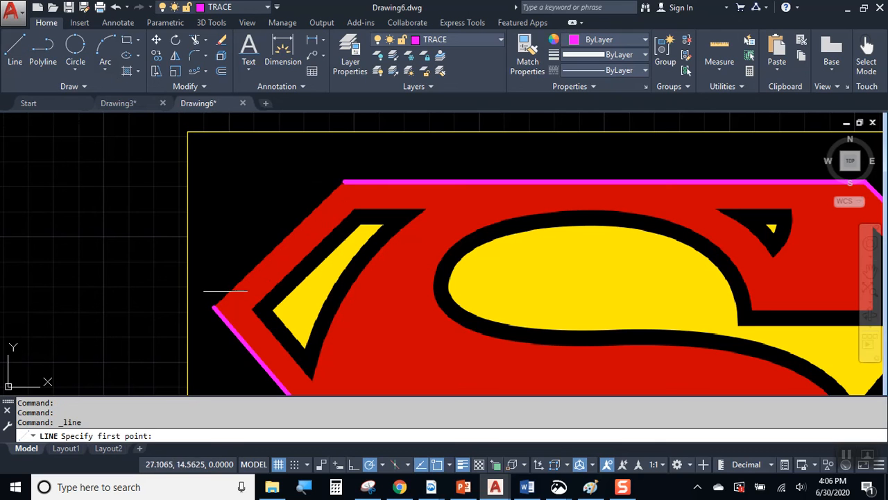
{"action": "left_click", "coordinate": [214, 307]}
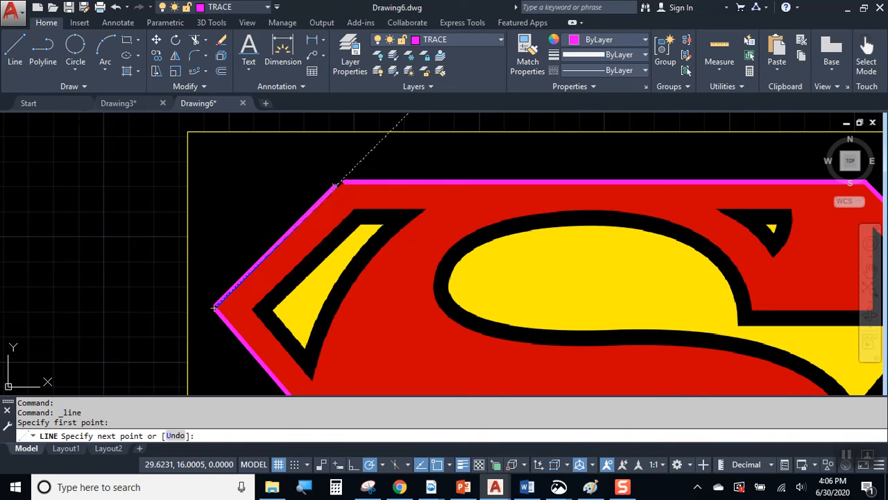
{"action": "left_click", "coordinate": [345, 182]}
{"action": "key", "text": "Escape"}
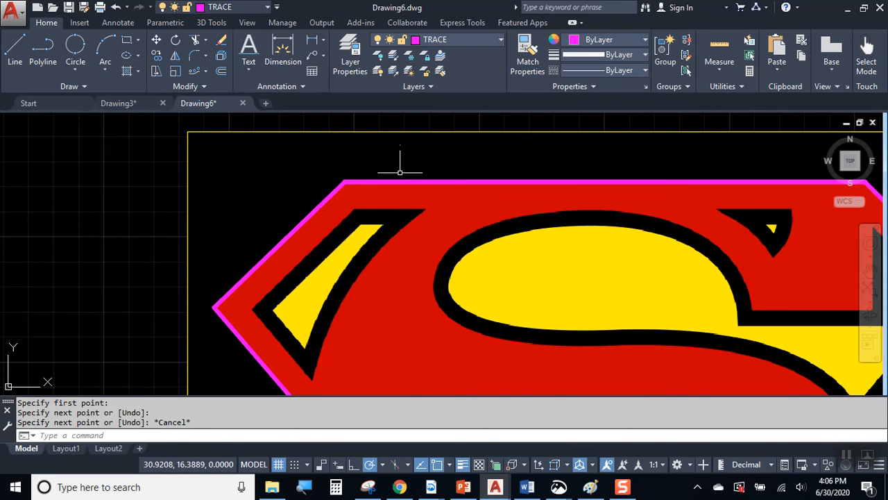
{"action": "scroll", "coordinate": [416, 180], "scroll_direction": "down", "scroll_amount": 4}
{"action": "middle_click_drag", "start_coordinate": [510, 174], "coordinate": [430, 173]}
{"action": "scroll", "coordinate": [444, 174], "scroll_direction": "up", "scroll_amount": 2}
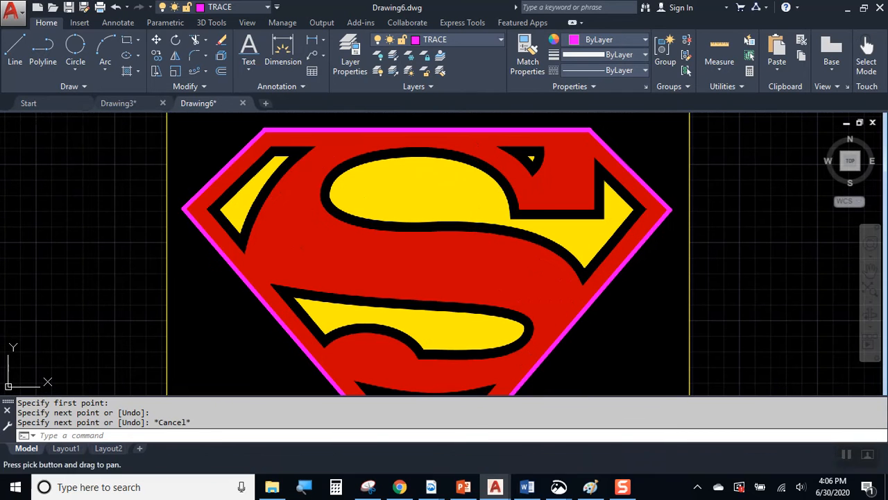
Draw the inner border line up the left edge and across the top.
{"action": "left_click", "coordinate": [15, 48]}
{"action": "scroll", "coordinate": [254, 136], "scroll_direction": "up", "scroll_amount": 3}
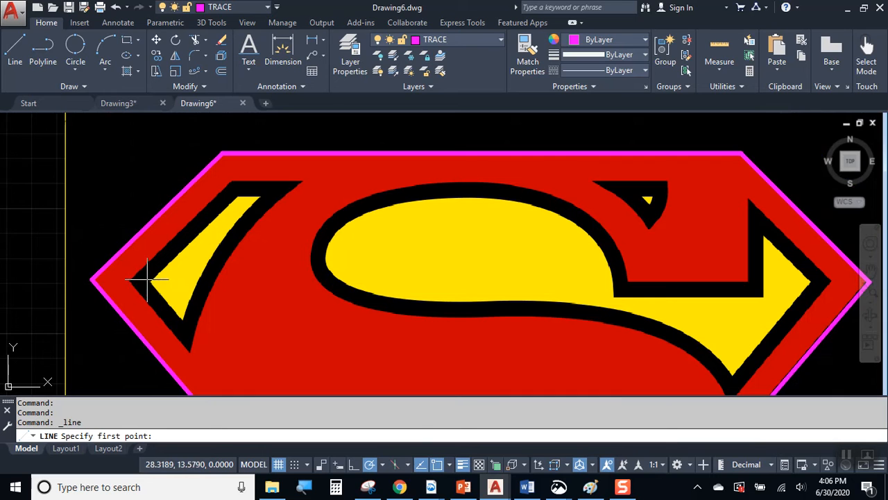
{"action": "left_click", "coordinate": [139, 282]}
{"action": "left_click", "coordinate": [236, 186]}
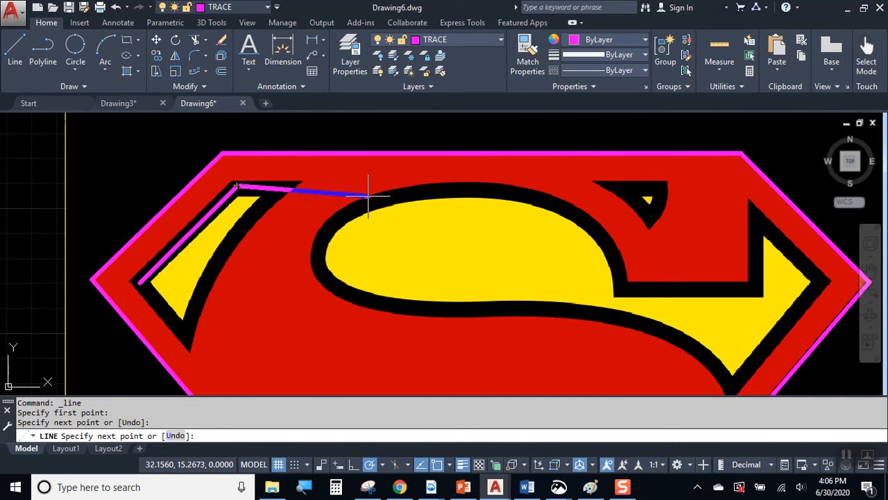
{"action": "left_click", "coordinate": [664, 185]}
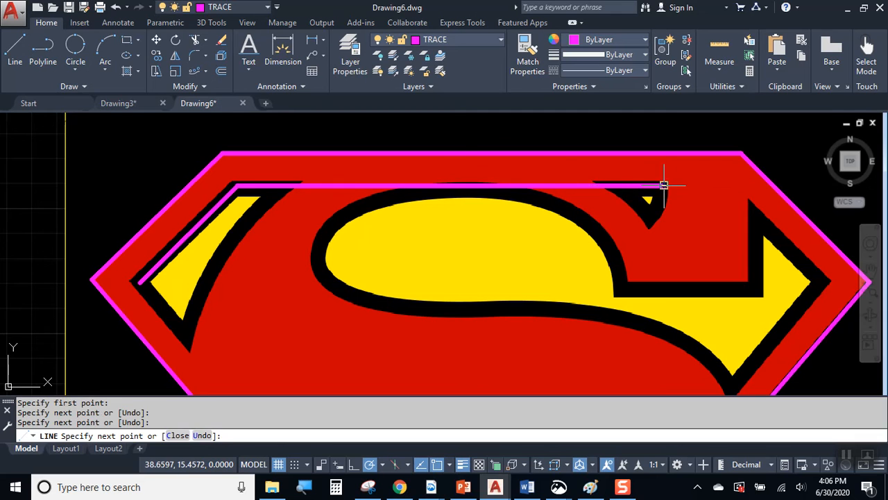
{"action": "key", "text": "Return"}
Trace the arrow's outer edge from its top, through its point, down its lower edge.
{"action": "middle_click_drag", "start_coordinate": [708, 227], "coordinate": [466, 174]}
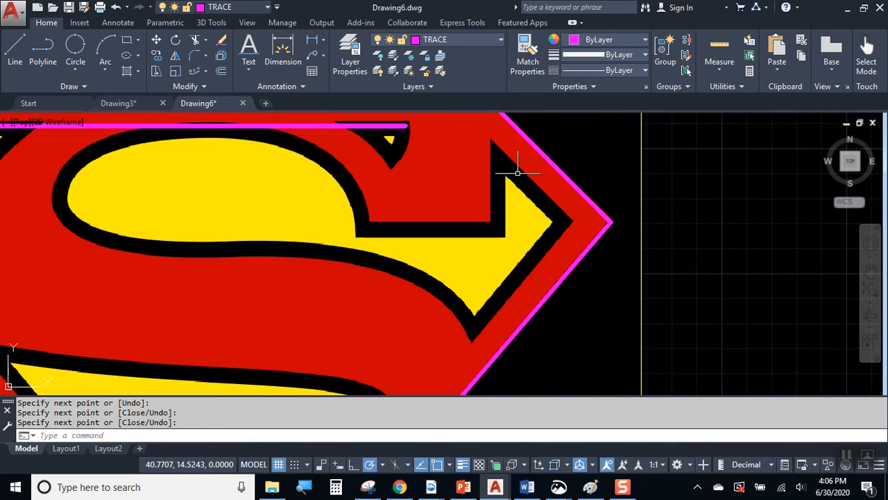
{"action": "key", "text": "Return"}
{"action": "left_click", "coordinate": [497, 157]}
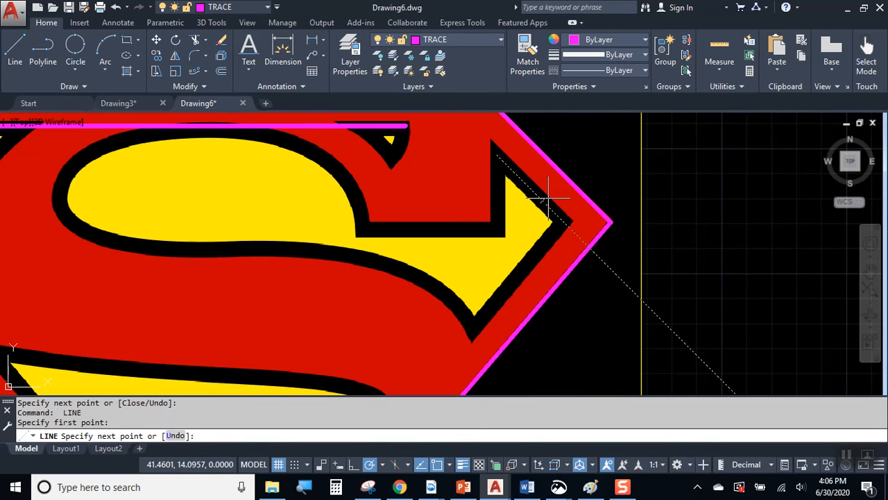
{"action": "left_click", "coordinate": [562, 220]}
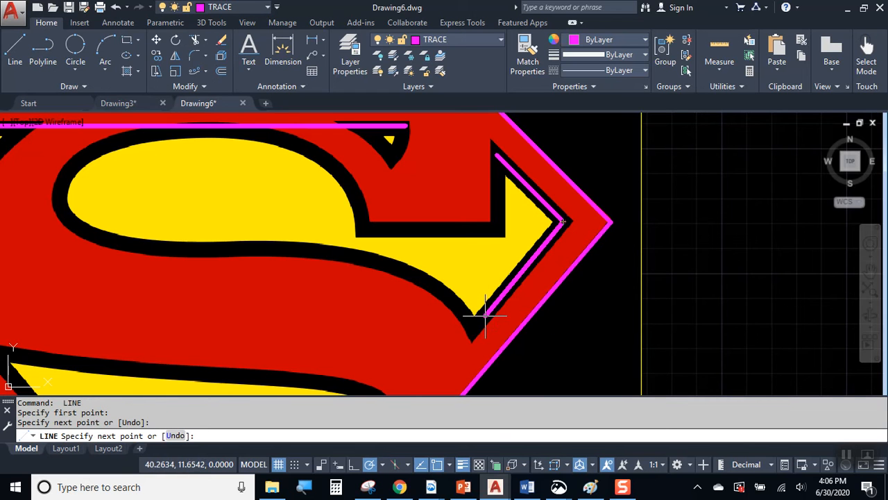
{"action": "left_click", "coordinate": [477, 319]}
{"action": "key", "text": "Return"}
{"action": "scroll", "coordinate": [506, 218], "scroll_direction": "down", "scroll_amount": 3}
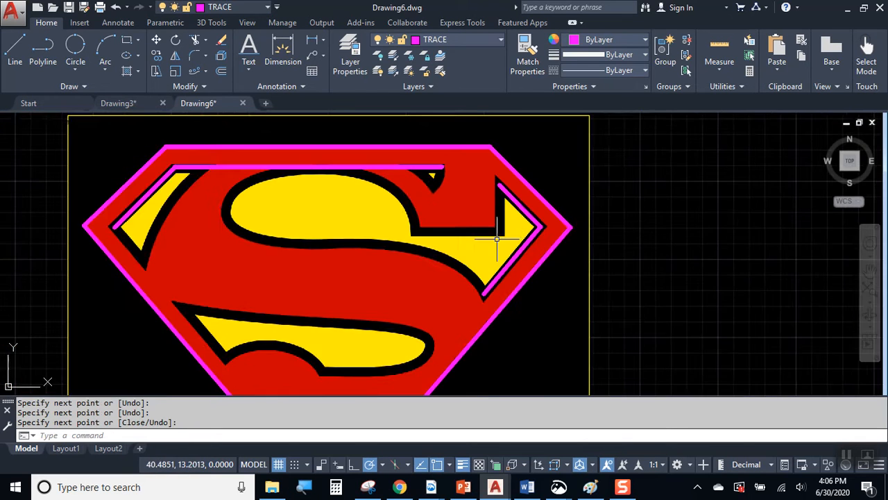
{"action": "scroll", "coordinate": [481, 232], "scroll_direction": "up", "scroll_amount": 5}
Trace the arrow notch straight down from its inner corner and along its base.
{"action": "key", "text": "Return"}
{"action": "middle_click_drag", "start_coordinate": [530, 159], "coordinate": [514, 197]}
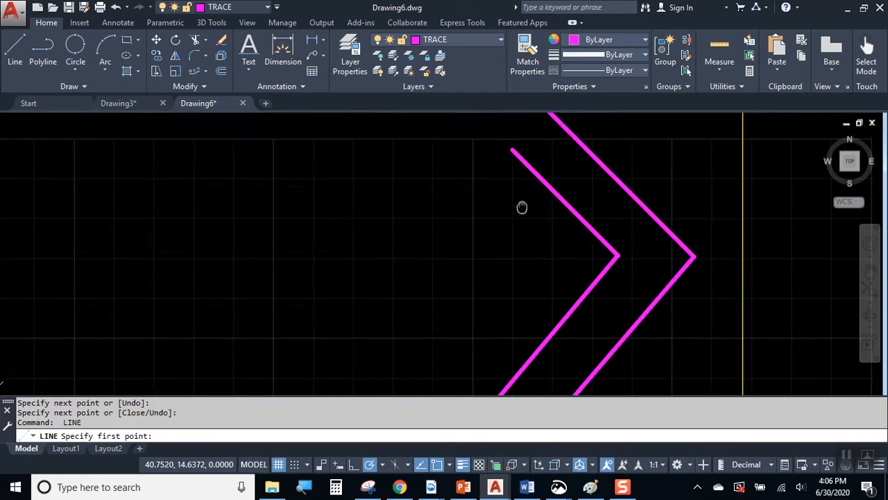
{"action": "left_click", "coordinate": [511, 149]}
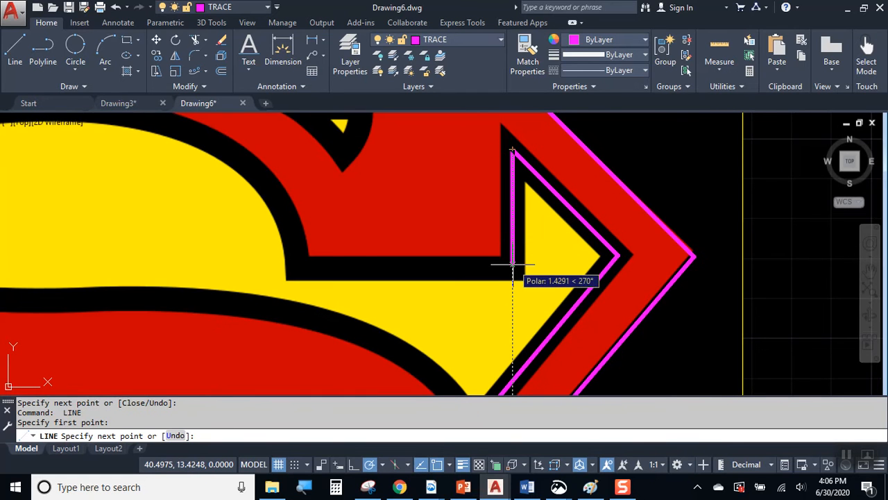
{"action": "left_click", "coordinate": [511, 264]}
{"action": "left_click", "coordinate": [297, 265]}
{"action": "key", "text": "Return"}
{"action": "scroll", "coordinate": [437, 247], "scroll_direction": "down", "scroll_amount": 6}
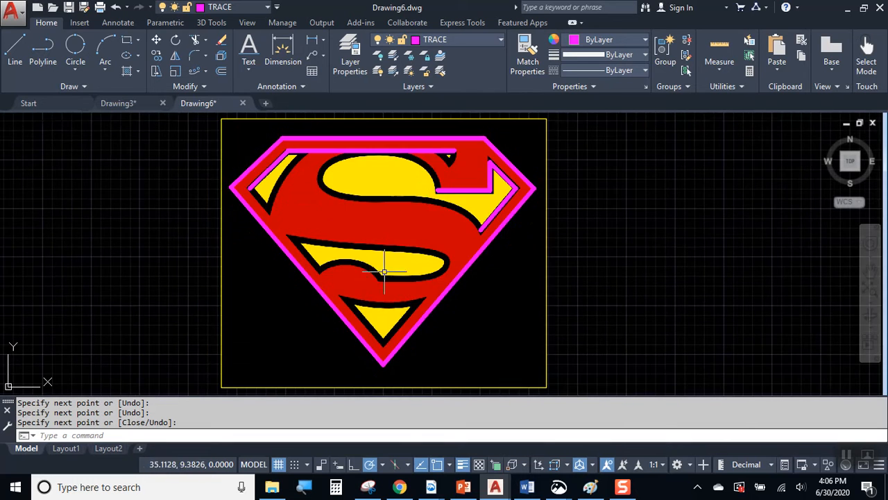
{"action": "scroll", "coordinate": [396, 248], "scroll_direction": "up", "scroll_amount": 4}
Draw the lower-left inner border from the inner bottom tip up to the left inner corner.
{"action": "middle_click_drag", "start_coordinate": [377, 308], "coordinate": [379, 227]}
{"action": "scroll", "coordinate": [376, 306], "scroll_direction": "down", "scroll_amount": 2}
{"action": "key", "text": "Return"}
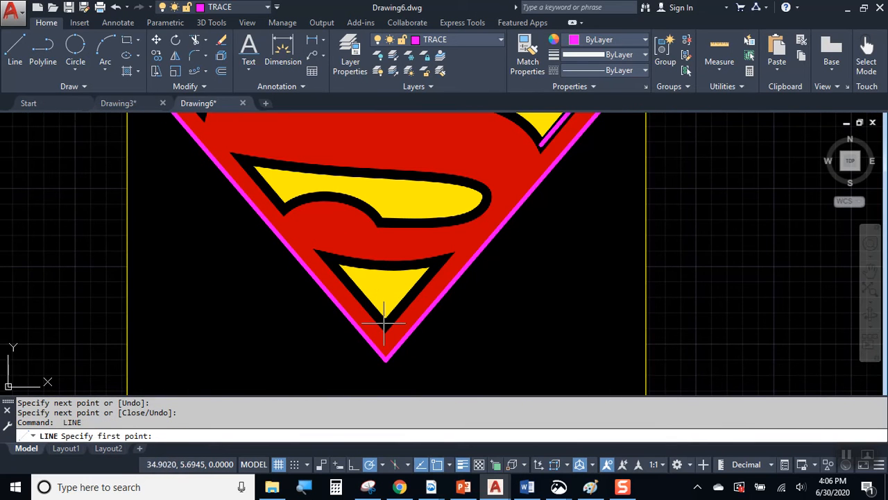
{"action": "left_click", "coordinate": [385, 321]}
{"action": "middle_click_drag", "start_coordinate": [293, 198], "coordinate": [340, 301]}
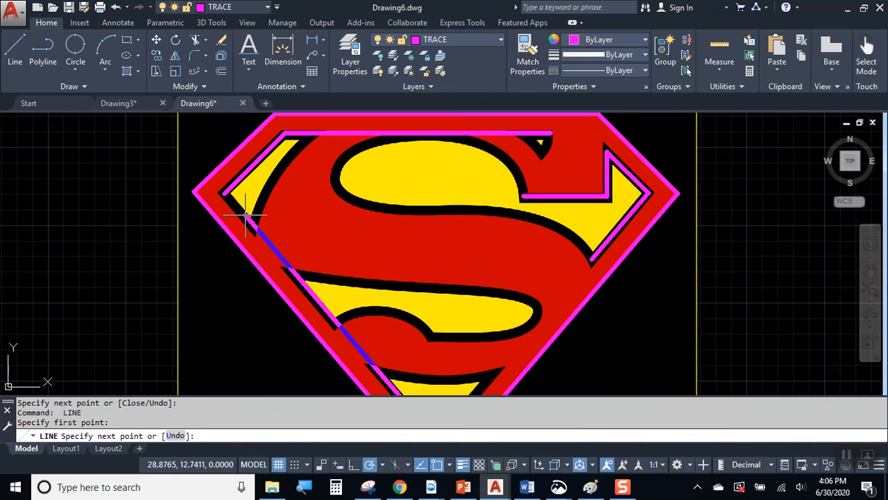
{"action": "left_click", "coordinate": [226, 194]}
{"action": "key", "text": "Return"}
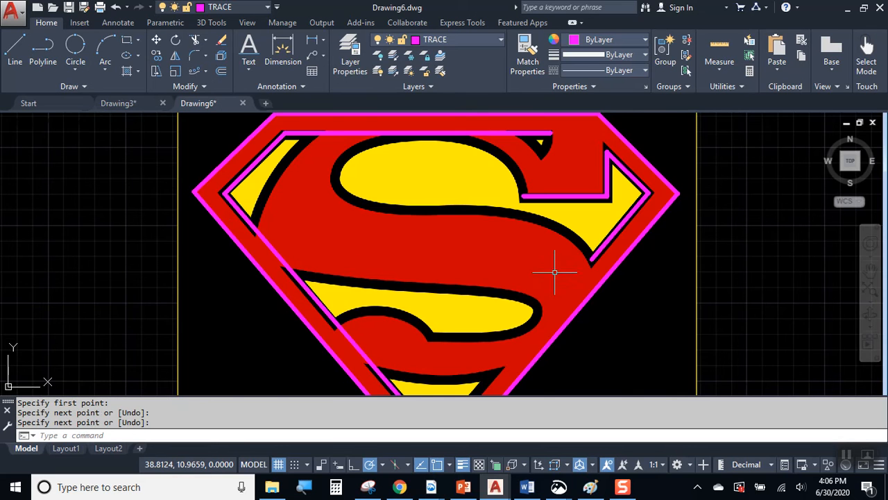
Grip-stretch the short lower-right border line's endpoint down to the bottom tip.
{"action": "middle_click_drag", "start_coordinate": [551, 264], "coordinate": [518, 213]}
{"action": "key", "text": "Return"}
{"action": "left_click", "coordinate": [559, 196]}
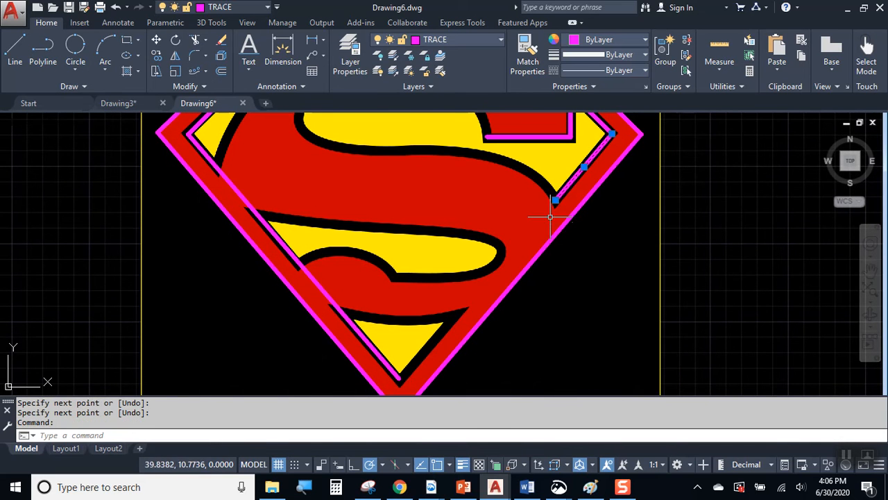
{"action": "left_click", "coordinate": [555, 199]}
{"action": "left_click", "coordinate": [396, 372]}
{"action": "key", "text": "Escape"}
{"action": "key", "text": "Escape"}
{"action": "scroll", "coordinate": [545, 247], "scroll_direction": "down", "scroll_amount": 3}
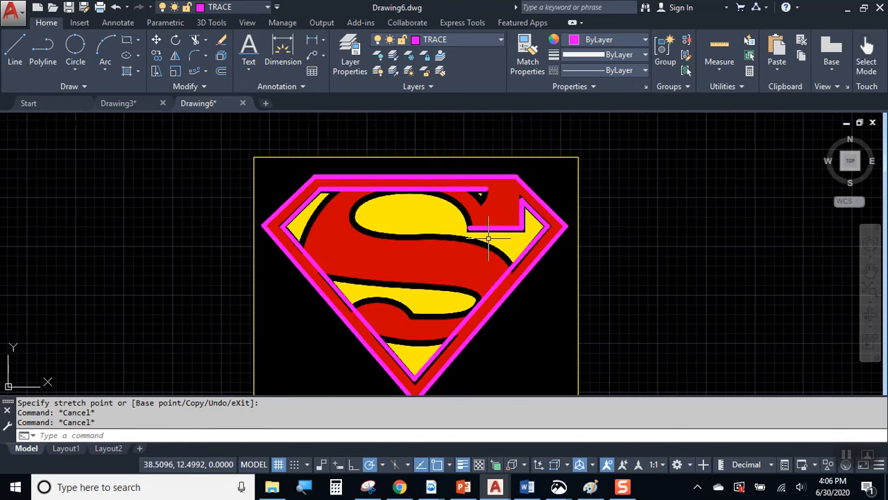
{"action": "scroll", "coordinate": [365, 214], "scroll_direction": "up", "scroll_amount": 2}
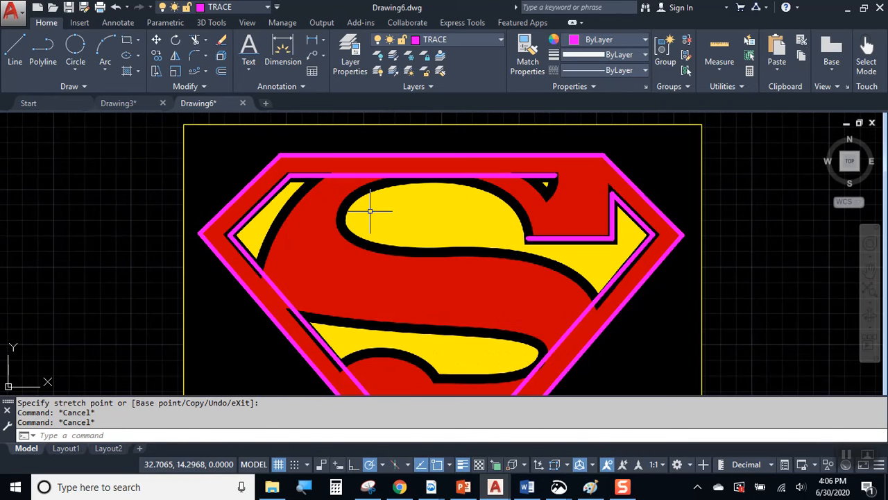
{"action": "scroll", "coordinate": [374, 181], "scroll_direction": "up", "scroll_amount": 2}
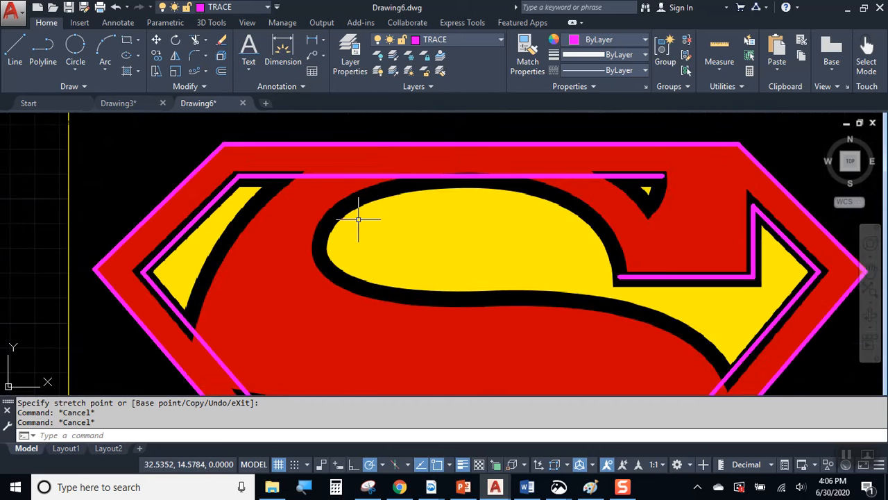
{"action": "scroll", "coordinate": [333, 184], "scroll_direction": "up", "scroll_amount": 2}
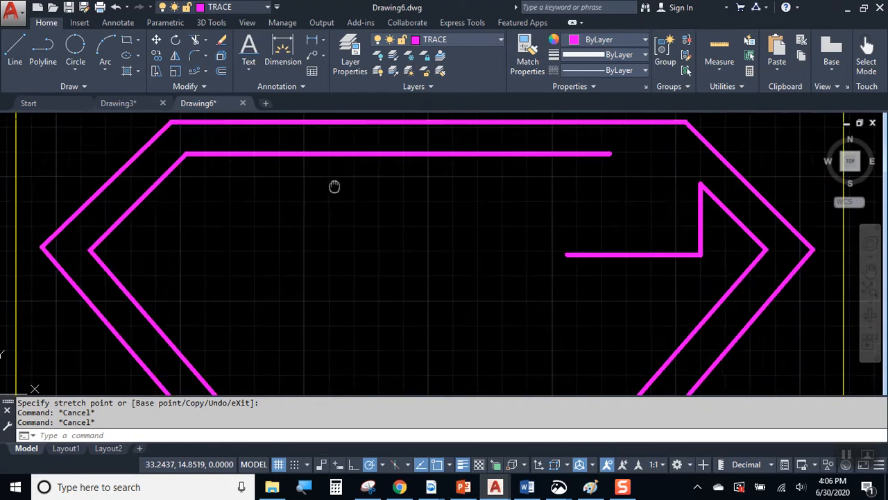
Trace the S hook with two 3-point arcs, outer curve then inner curve back to the top line.
{"action": "left_click", "coordinate": [105, 52]}
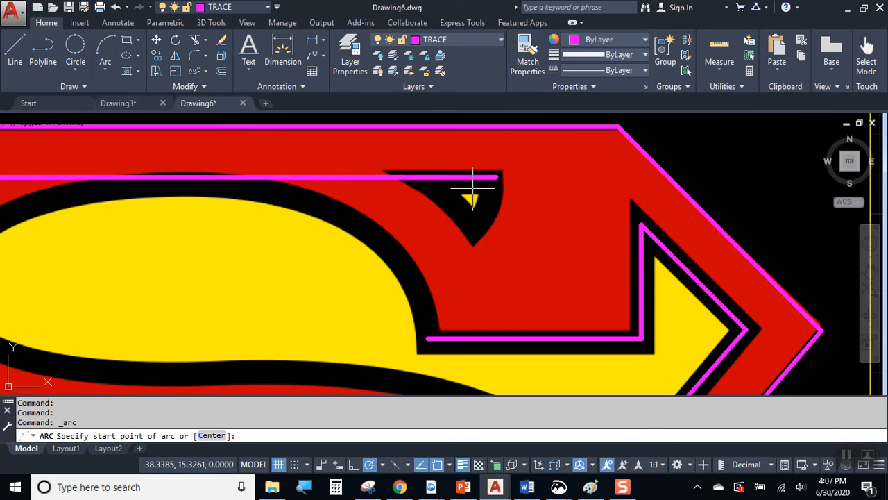
{"action": "left_click", "coordinate": [496, 177]}
{"action": "scroll", "coordinate": [494, 203], "scroll_direction": "up", "scroll_amount": 1}
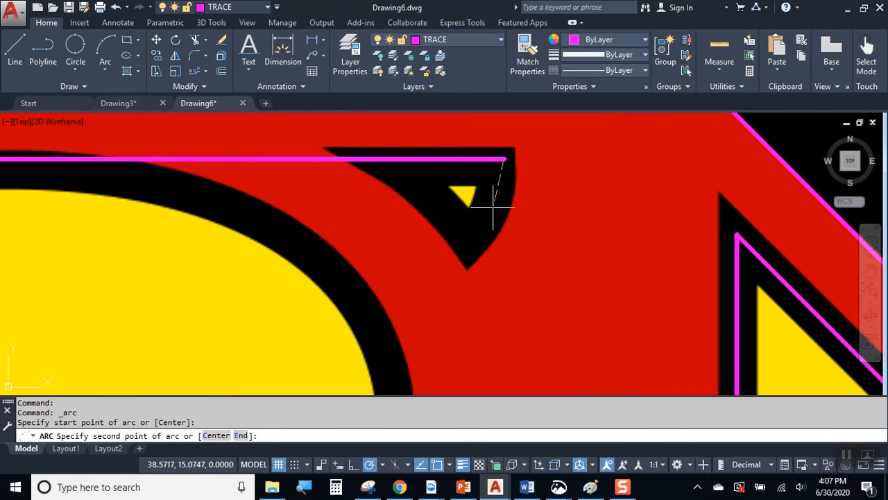
{"action": "left_click", "coordinate": [493, 212]}
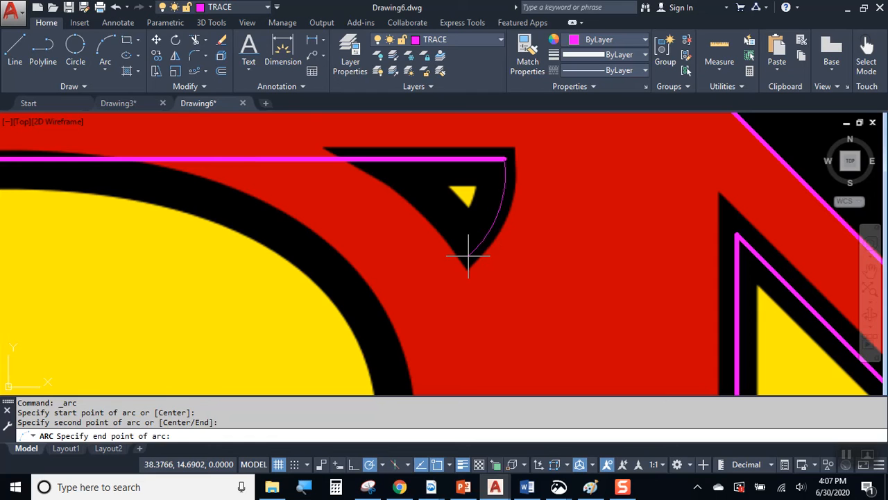
{"action": "left_click", "coordinate": [468, 256]}
{"action": "key", "text": "Return"}
{"action": "left_click", "coordinate": [468, 256]}
{"action": "left_click", "coordinate": [428, 202]}
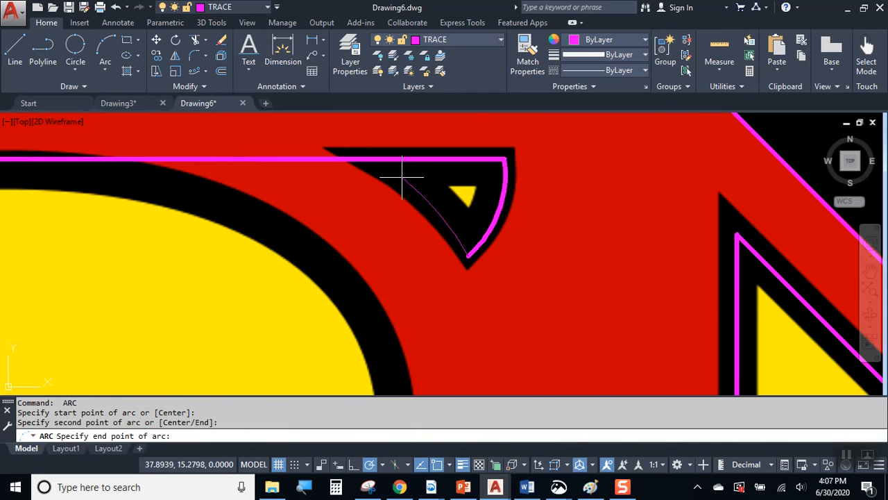
{"action": "left_click", "coordinate": [354, 159]}
{"action": "key", "text": "Escape"}
{"action": "scroll", "coordinate": [565, 228], "scroll_direction": "down", "scroll_amount": 3}
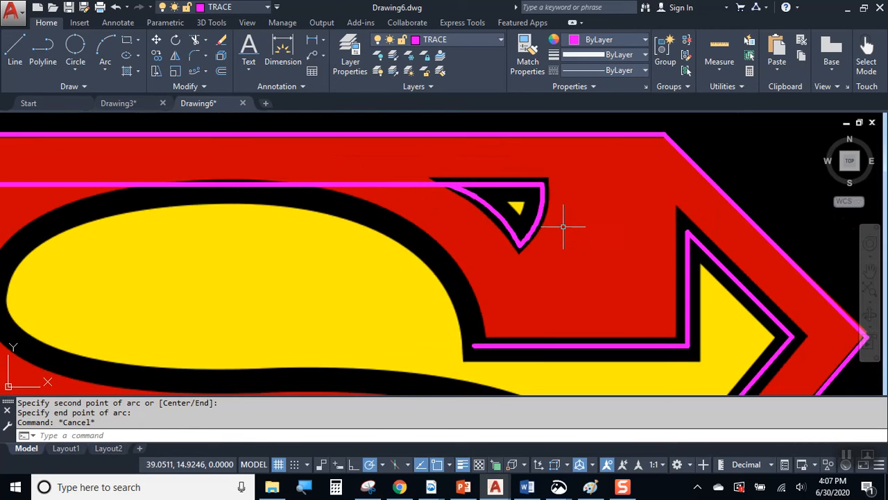
{"action": "middle_click_drag", "start_coordinate": [274, 211], "coordinate": [423, 201]}
{"action": "middle_click_drag", "start_coordinate": [204, 210], "coordinate": [254, 174]}
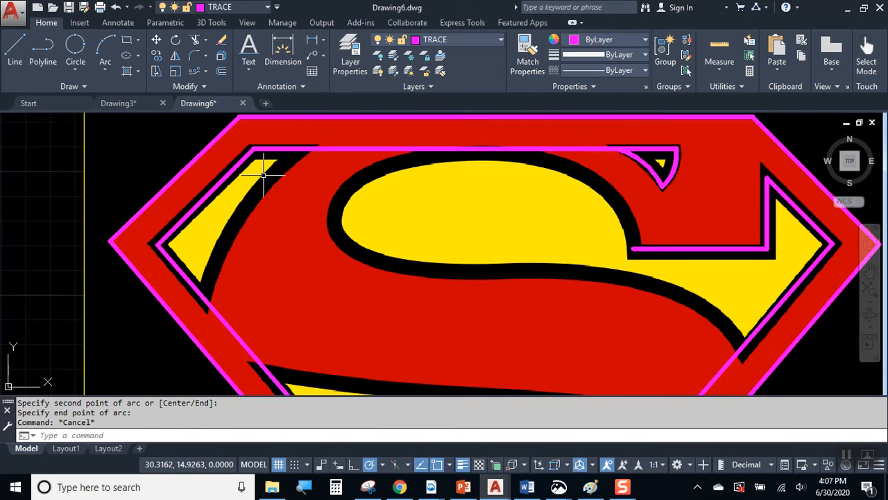
Arc along the upper-left yellow piece's curve, ending with a Nearest snap on the left border line.
{"action": "key", "text": "Return"}
{"action": "scroll", "coordinate": [302, 150], "scroll_direction": "up", "scroll_amount": 2}
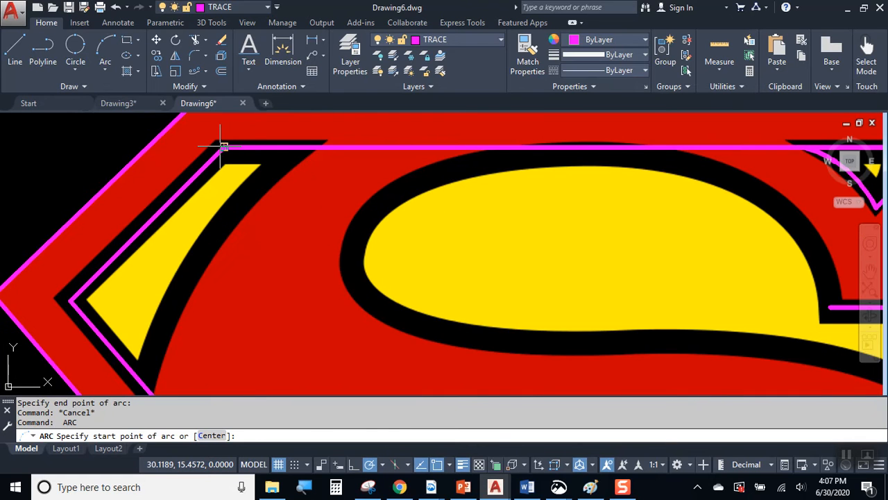
{"action": "left_click", "coordinate": [297, 149]}
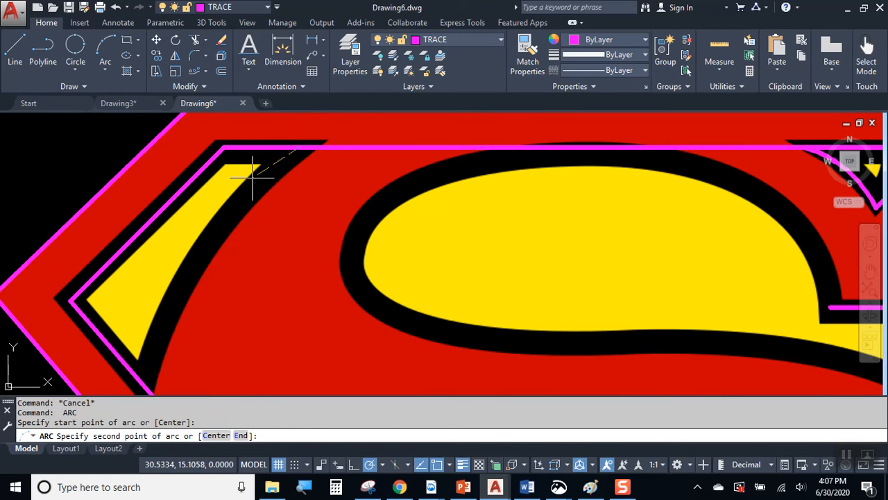
{"action": "left_click", "coordinate": [204, 246]}
{"action": "middle_click_drag", "start_coordinate": [178, 301], "coordinate": [199, 239]}
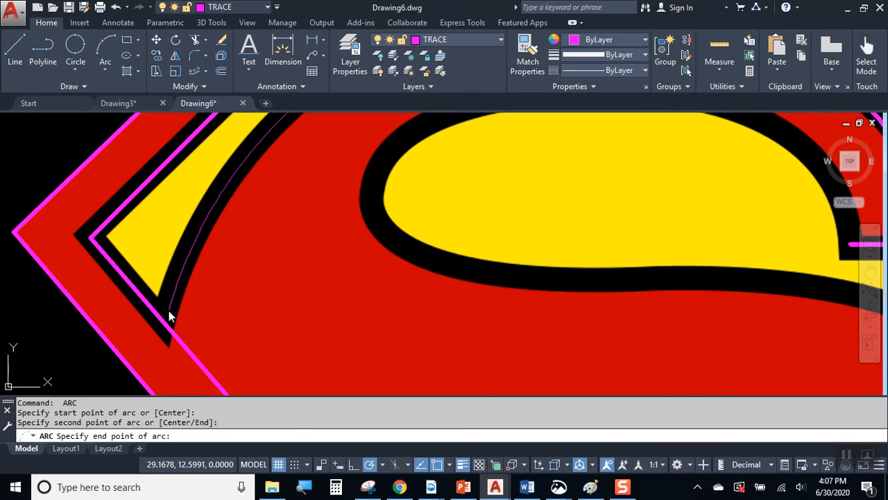
{"action": "right_click", "coordinate": [168, 310], "text": "shift"}
{"action": "left_click", "coordinate": [194, 426]}
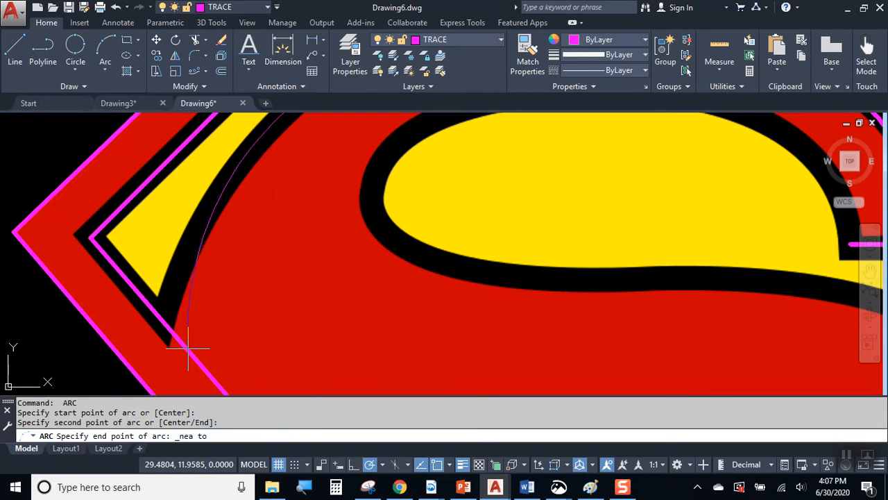
{"action": "left_click", "coordinate": [164, 316]}
{"action": "key", "text": "Escape"}
{"action": "scroll", "coordinate": [291, 194], "scroll_direction": "down", "scroll_amount": 5}
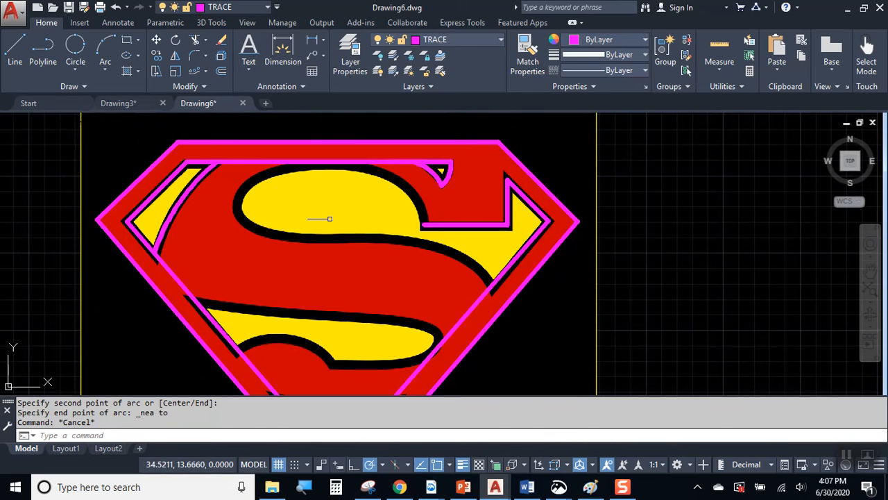
{"action": "mouse_move", "coordinate": [425, 219]}
{"action": "middle_mouse_down"}
{"action": "mouse_move", "coordinate": [402, 252]}
{"action": "mouse_move", "coordinate": [379, 264]}
{"action": "middle_mouse_up"}
{"action": "scroll", "coordinate": [318, 302], "scroll_direction": "up", "scroll_amount": 2}
Draw a 3-point arc along the lower yellow wedge's top, both ends snapped with Nearest.
{"action": "left_click", "coordinate": [105, 52]}
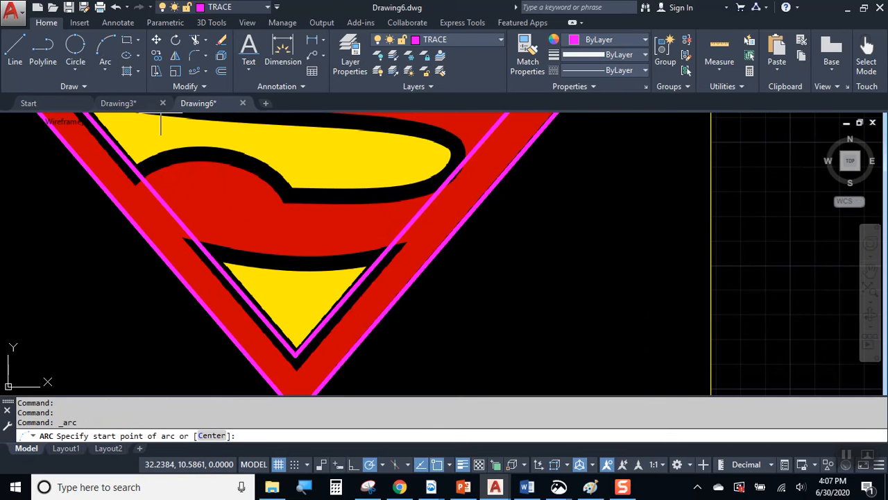
{"action": "right_click", "coordinate": [230, 252], "text": "shift"}
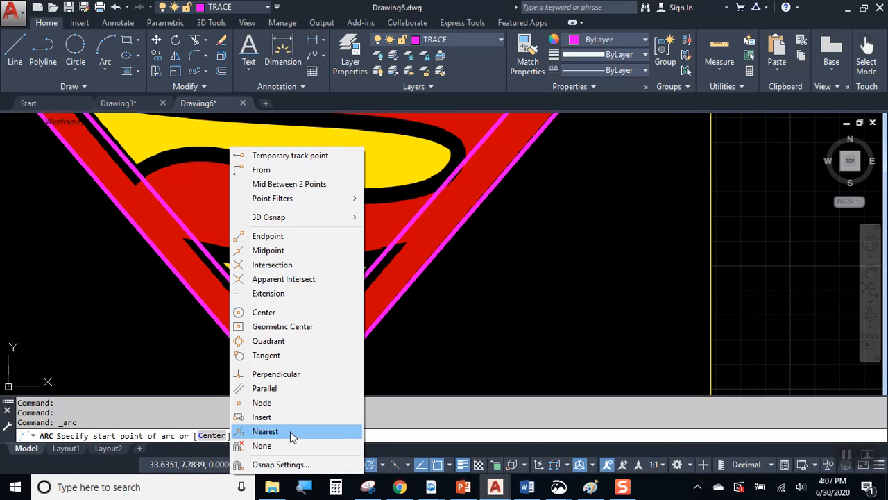
{"action": "left_click", "coordinate": [293, 430]}
{"action": "left_click", "coordinate": [197, 247]}
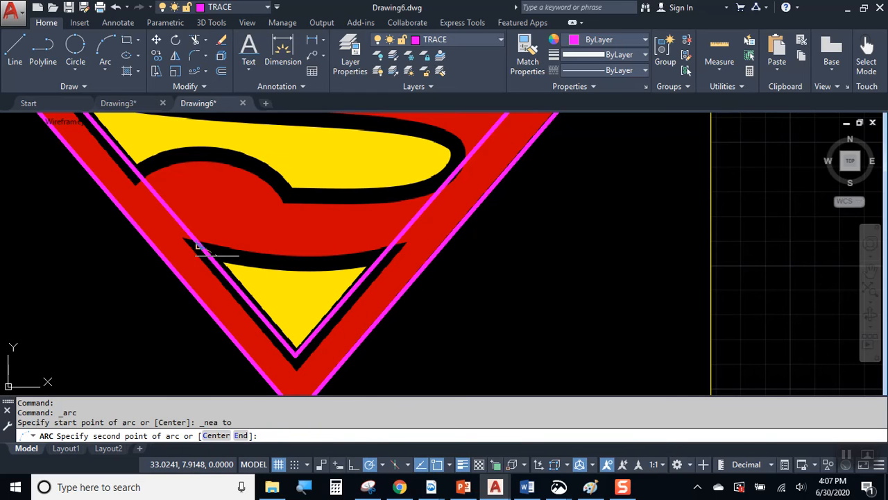
{"action": "left_click", "coordinate": [284, 264]}
{"action": "right_click", "coordinate": [366, 261], "text": "shift"}
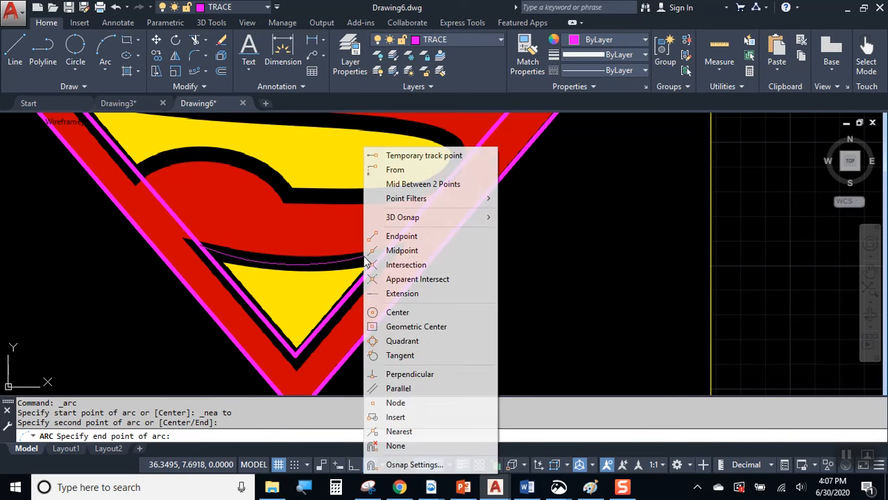
{"action": "left_click", "coordinate": [399, 431]}
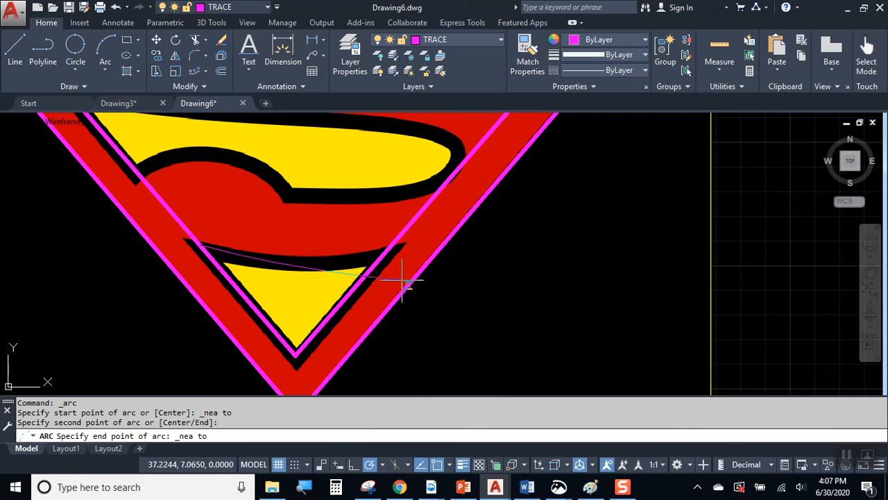
{"action": "left_click", "coordinate": [388, 246]}
{"action": "key", "text": "Escape"}
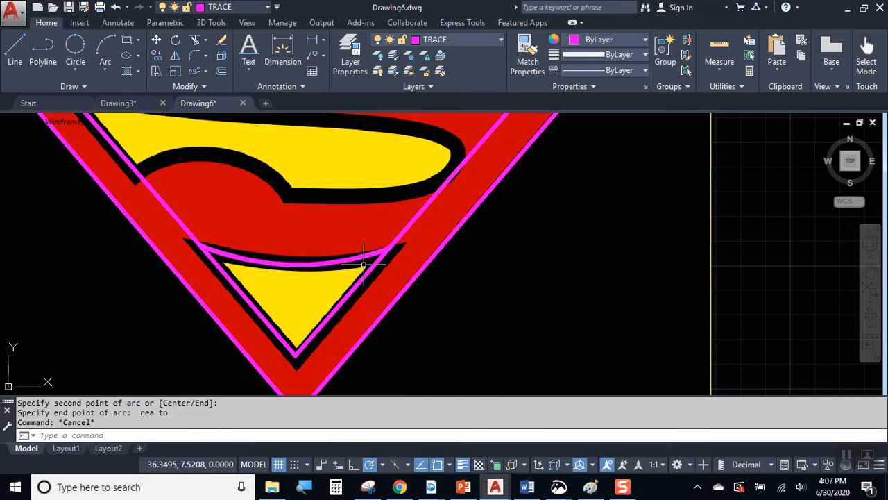
{"action": "scroll", "coordinate": [353, 260], "scroll_direction": "up", "scroll_amount": 2}
Grip-stretch the arc's end with a Nearest snap onto the inner shield line.
{"action": "left_click", "coordinate": [377, 249]}
{"action": "scroll", "coordinate": [415, 243], "scroll_direction": "up", "scroll_amount": 3}
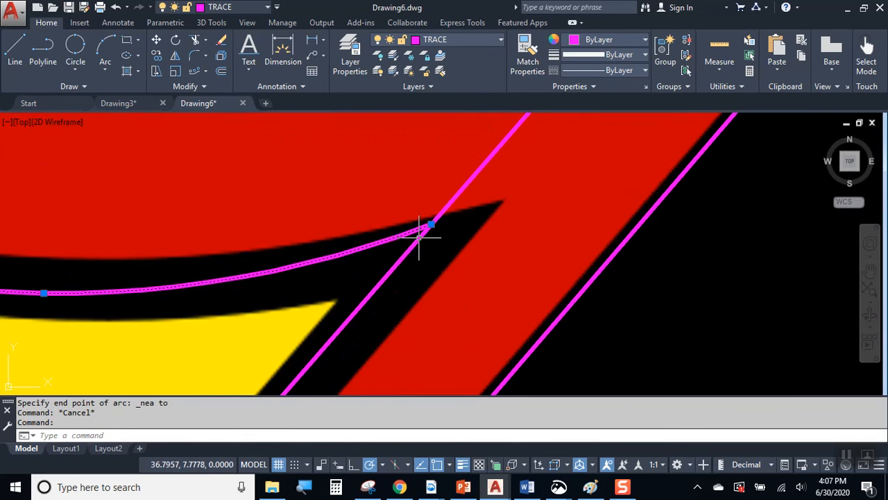
{"action": "left_click", "coordinate": [431, 224]}
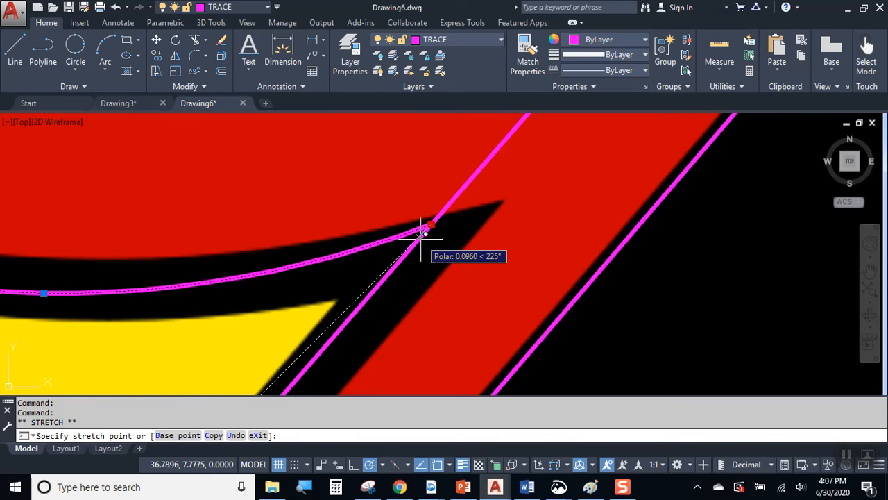
{"action": "right_click", "coordinate": [420, 238], "text": "shift"}
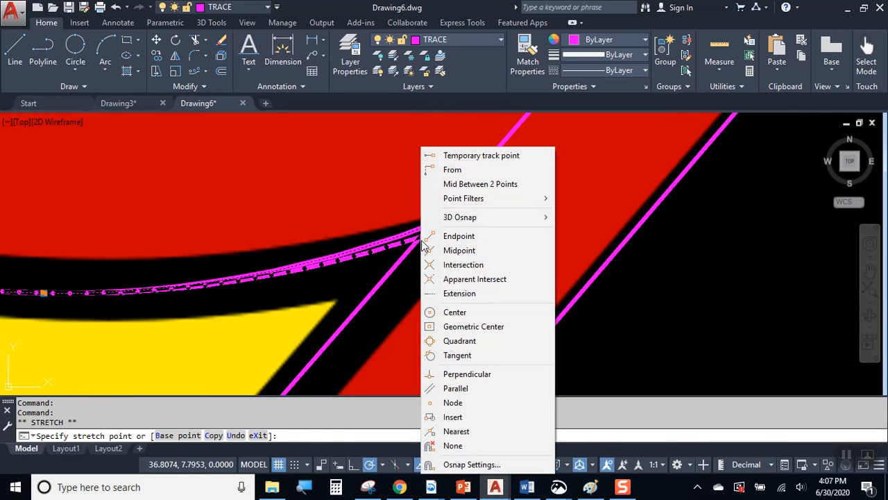
{"action": "left_click", "coordinate": [477, 432]}
{"action": "left_click", "coordinate": [416, 236]}
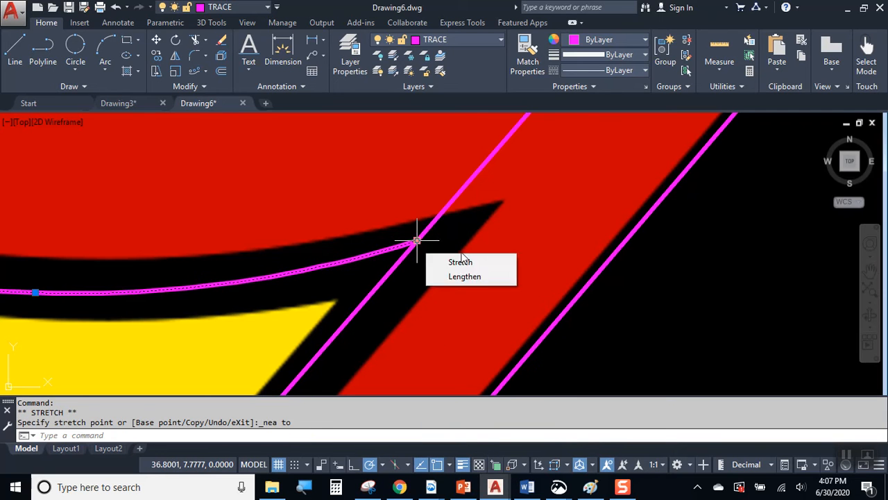
{"action": "scroll", "coordinate": [489, 211], "scroll_direction": "down", "scroll_amount": 4}
{"action": "key", "text": "Escape"}
{"action": "key", "text": "Escape"}
{"action": "scroll", "coordinate": [441, 196], "scroll_direction": "down", "scroll_amount": 2}
{"action": "middle_click_drag", "start_coordinate": [458, 172], "coordinate": [448, 256]}
{"action": "middle_click_drag", "start_coordinate": [448, 205], "coordinate": [409, 266]}
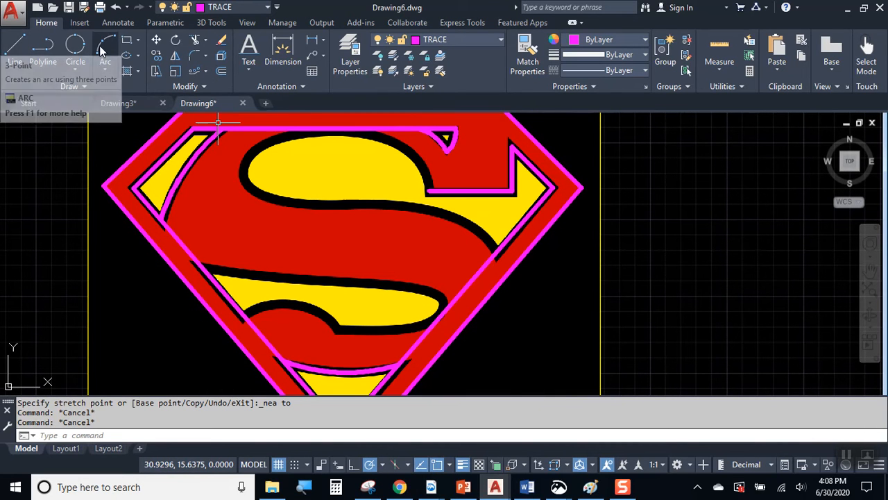
Start a Spline Fit at the S's arrow corner and run it up and west along the lobe's top edge.
{"action": "left_click", "coordinate": [36, 84]}
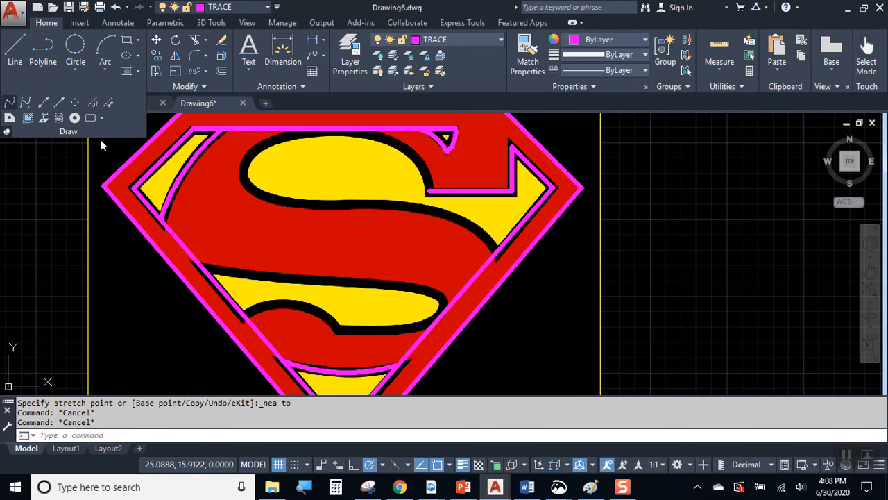
{"action": "middle_click_drag", "start_coordinate": [333, 159], "coordinate": [308, 216]}
{"action": "scroll", "coordinate": [403, 230], "scroll_direction": "up", "scroll_amount": 1}
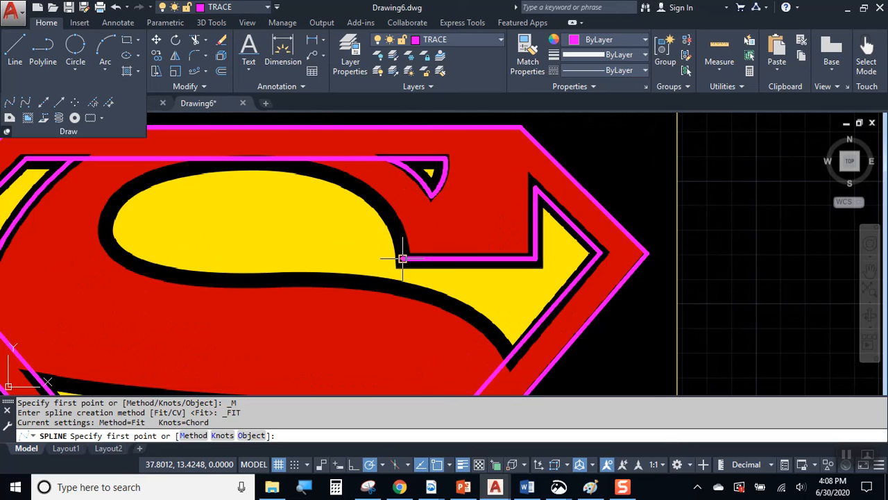
{"action": "left_click", "coordinate": [403, 259]}
{"action": "scroll", "coordinate": [403, 256], "scroll_direction": "up", "scroll_amount": 1}
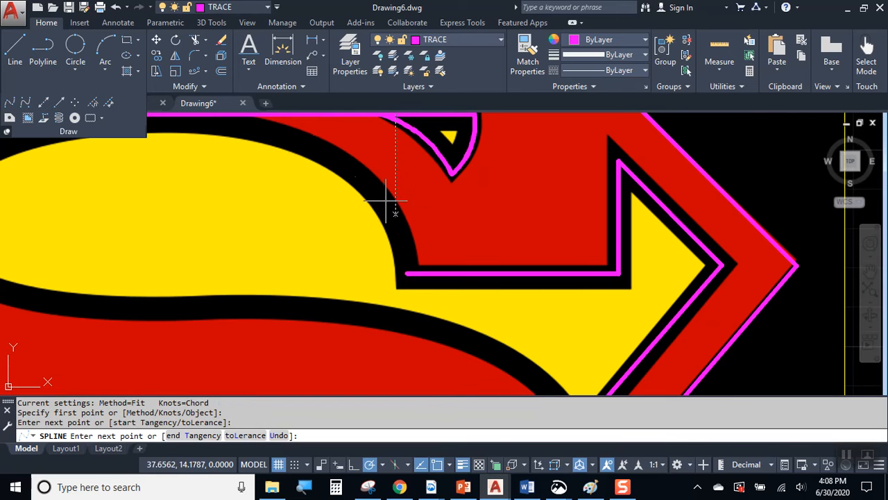
{"action": "left_click", "coordinate": [331, 152]}
{"action": "mouse_move", "coordinate": [313, 149]}
{"action": "middle_mouse_down"}
{"action": "mouse_move", "coordinate": [409, 202]}
{"action": "mouse_move", "coordinate": [458, 207]}
{"action": "middle_mouse_up"}
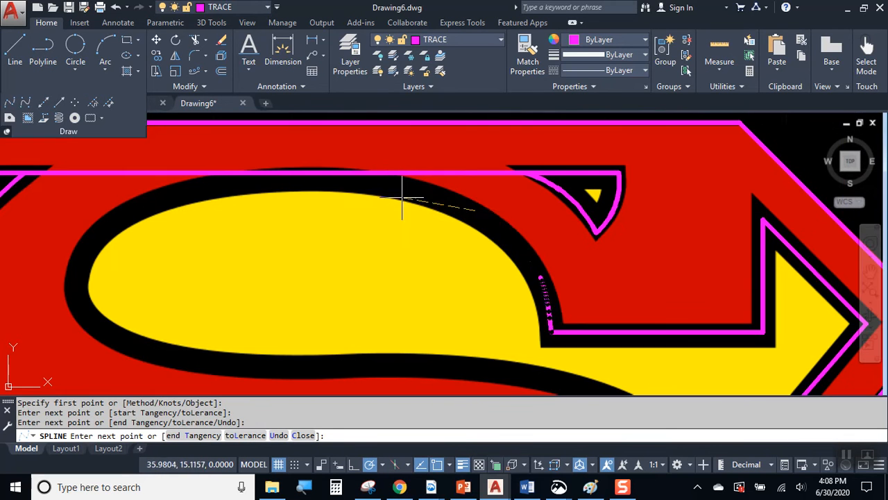
{"action": "left_click", "coordinate": [383, 183]}
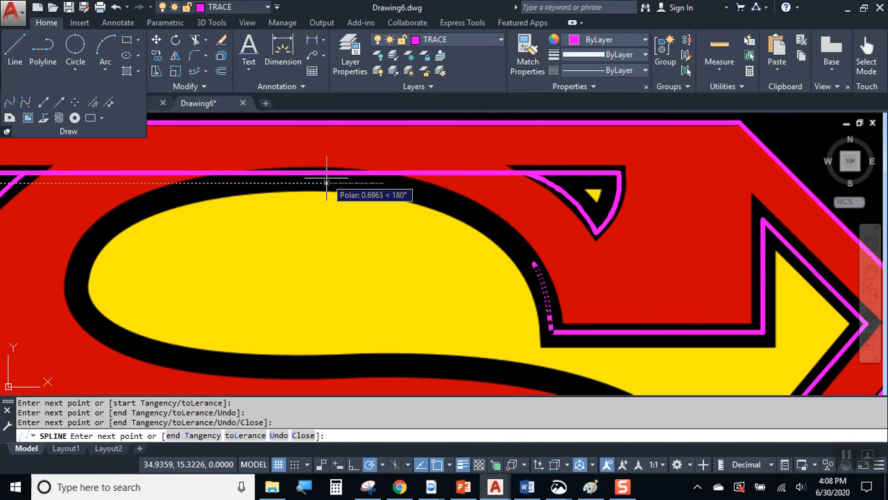
{"action": "left_click", "coordinate": [281, 175]}
{"action": "left_click", "coordinate": [216, 186]}
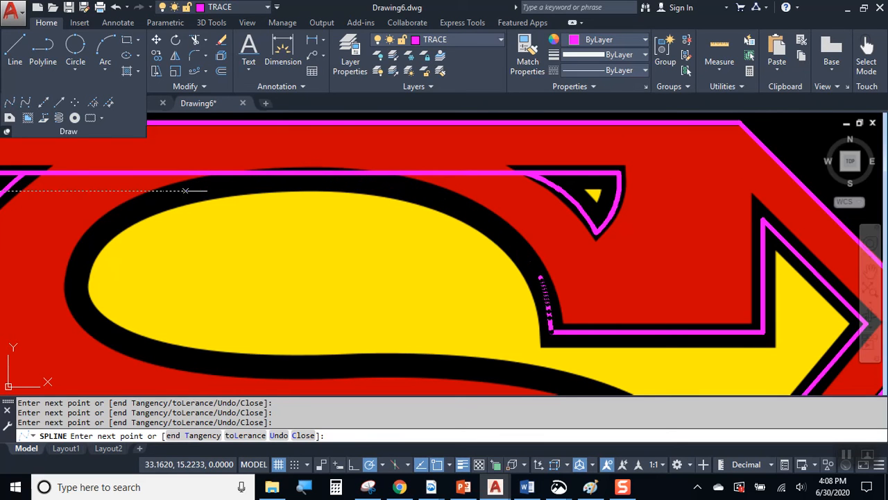
Continue the spline down the lobe's left side and along its bottom to the diagonal edge.
{"action": "left_click", "coordinate": [104, 226]}
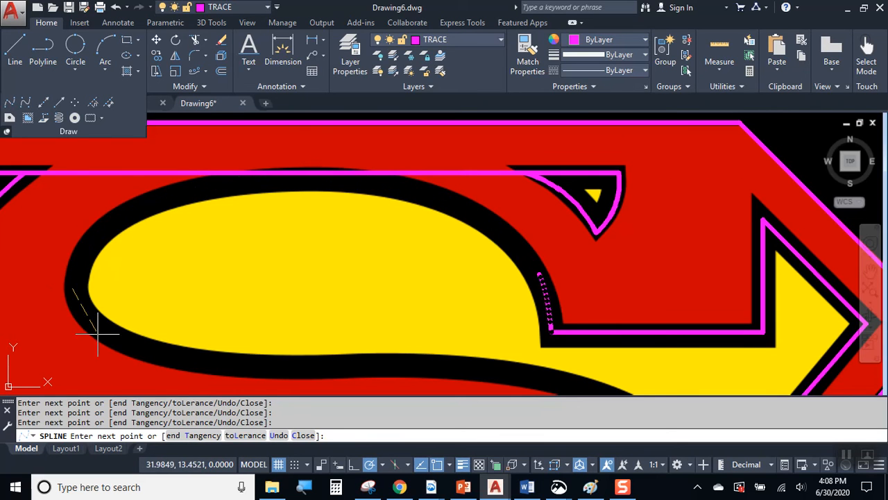
{"action": "left_click", "coordinate": [119, 352]}
{"action": "left_click", "coordinate": [227, 364]}
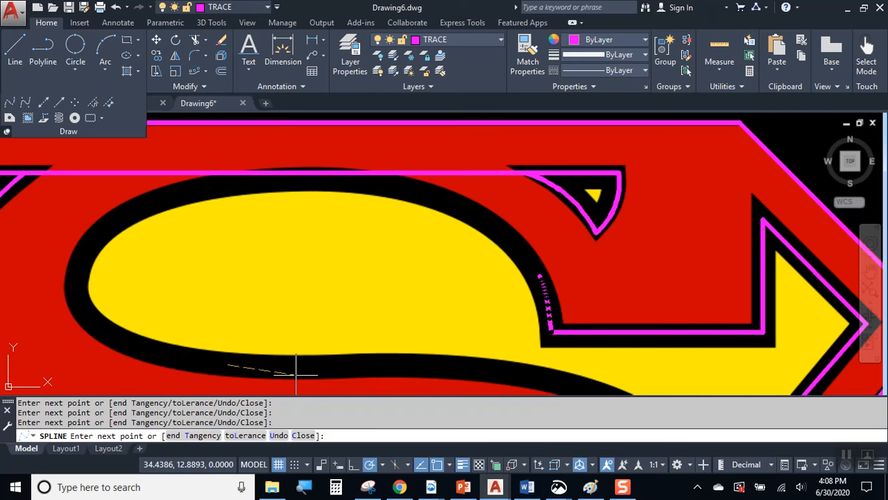
{"action": "left_click", "coordinate": [364, 363]}
{"action": "left_click", "coordinate": [506, 373]}
{"action": "mouse_move", "coordinate": [575, 372]}
{"action": "middle_mouse_down"}
{"action": "mouse_move", "coordinate": [462, 284]}
{"action": "mouse_move", "coordinate": [437, 250]}
{"action": "middle_mouse_up"}
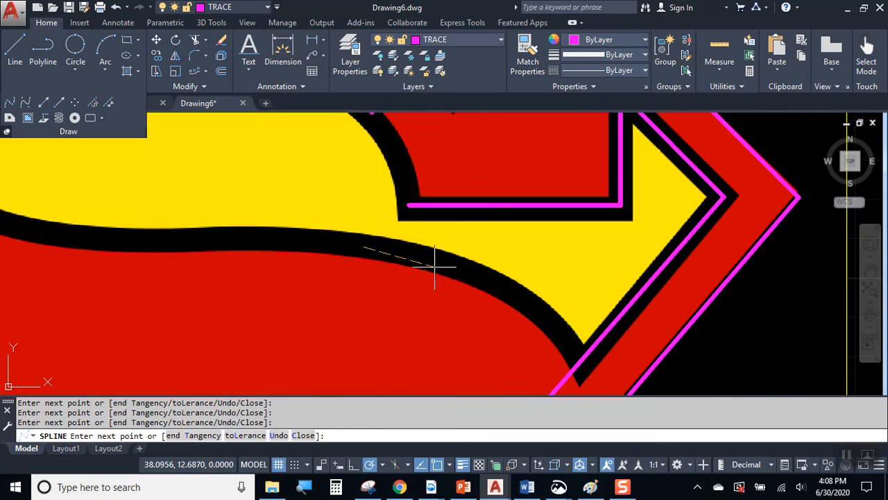
{"action": "left_click", "coordinate": [480, 275]}
{"action": "left_click", "coordinate": [554, 329]}
{"action": "left_click", "coordinate": [583, 358]}
{"action": "key", "text": "Return"}
{"action": "scroll", "coordinate": [614, 341], "scroll_direction": "down", "scroll_amount": 2}
{"action": "middle_click_drag", "start_coordinate": [608, 338], "coordinate": [528, 288]}
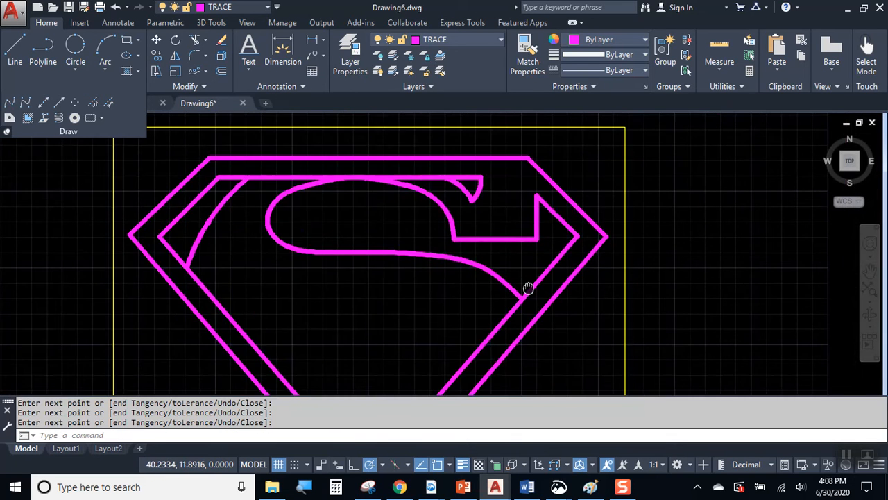
{"action": "scroll", "coordinate": [456, 201], "scroll_direction": "up", "scroll_amount": 2}
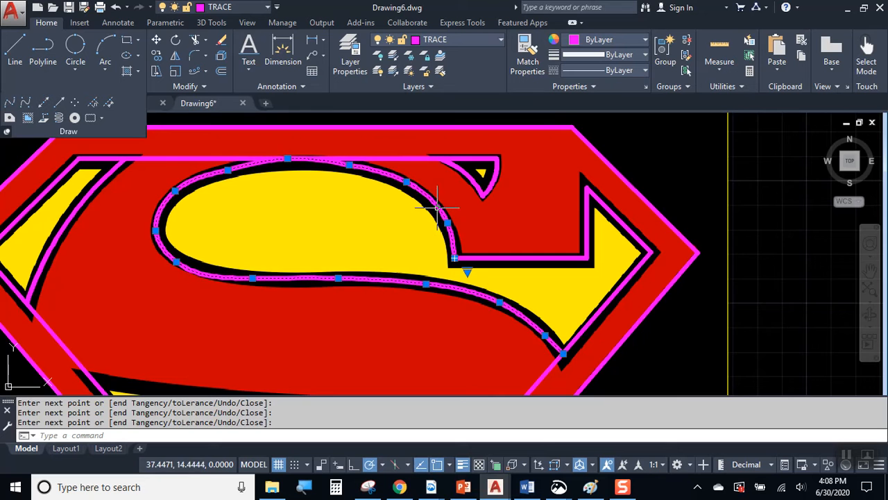
Stretch the S-lobe spline's top fit point onto the middle of the black outline.
{"action": "left_click", "coordinate": [437, 220]}
{"action": "scroll", "coordinate": [316, 173], "scroll_direction": "up", "scroll_amount": 4}
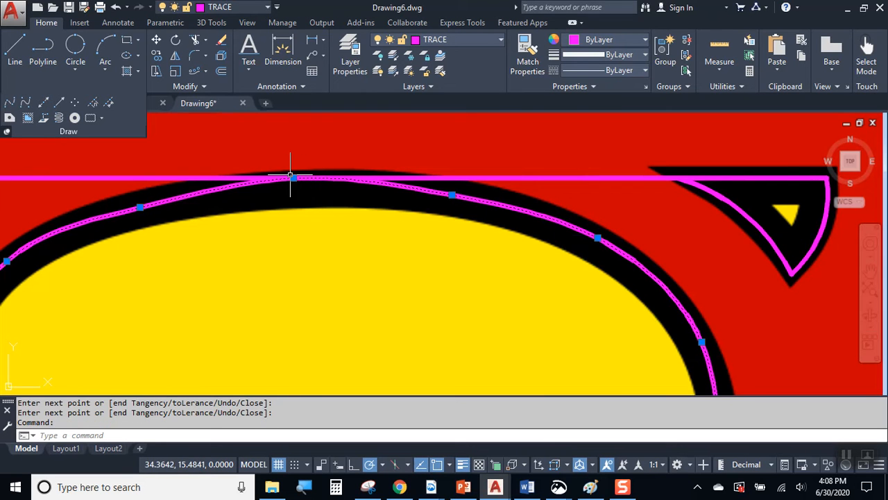
{"action": "left_click", "coordinate": [294, 178]}
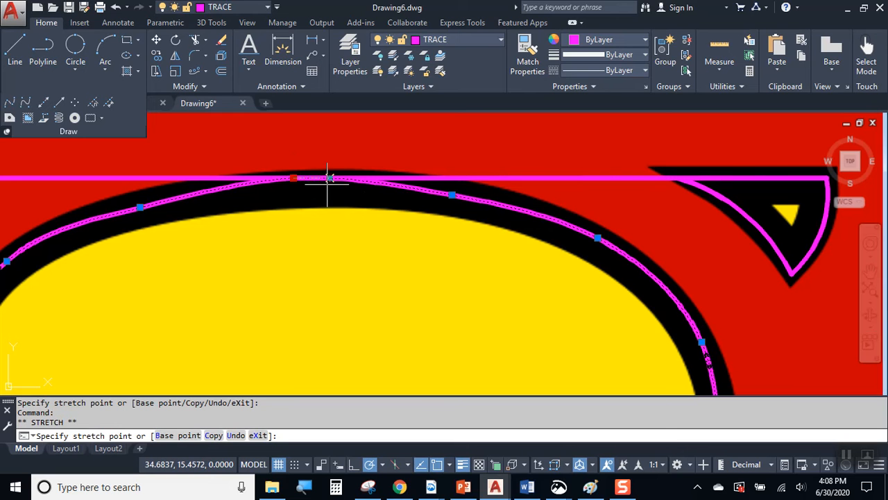
{"action": "scroll", "coordinate": [320, 186], "scroll_direction": "up", "scroll_amount": 3}
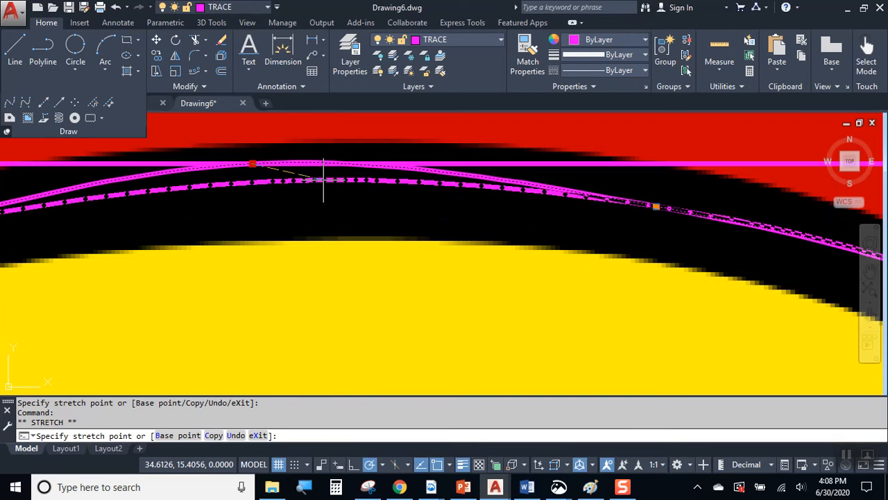
{"action": "left_click", "coordinate": [321, 182]}
{"action": "key", "text": "Escape"}
{"action": "key", "text": "Escape"}
Reselect the spline and try its lower-left bend point, then cancel and recentre the emblem.
{"action": "scroll", "coordinate": [443, 184], "scroll_direction": "down", "scroll_amount": 4}
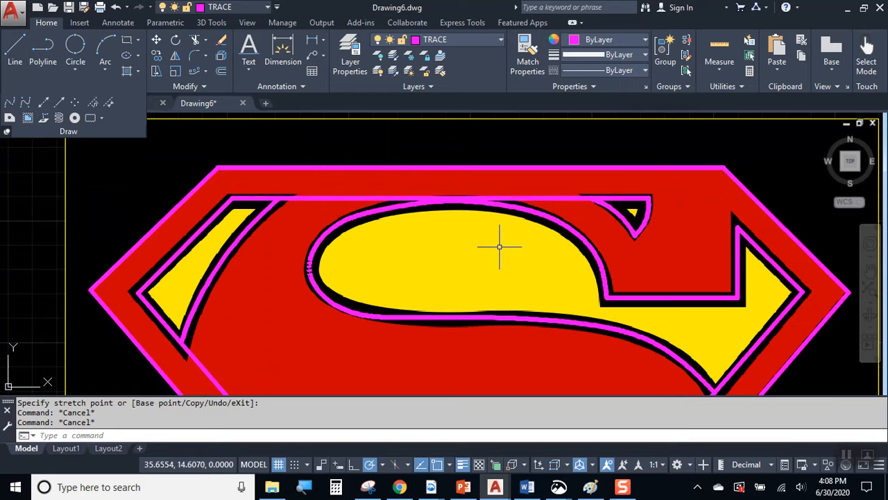
{"action": "scroll", "coordinate": [363, 249], "scroll_direction": "up", "scroll_amount": 5}
{"action": "left_click", "coordinate": [301, 286]}
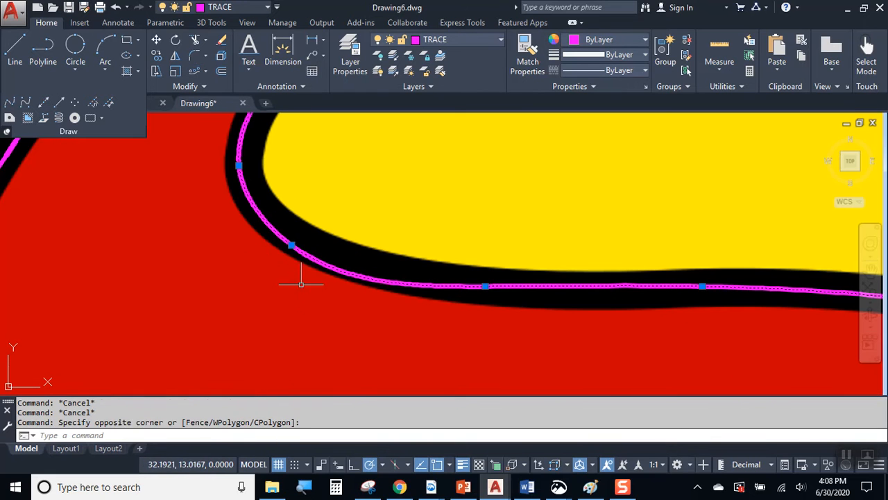
{"action": "left_click", "coordinate": [291, 244]}
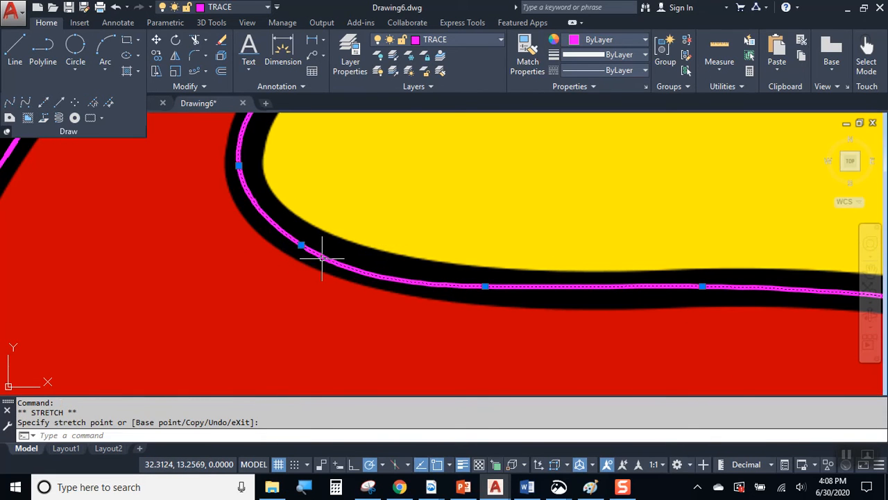
{"action": "key", "text": "Escape"}
{"action": "scroll", "coordinate": [469, 278], "scroll_direction": "down", "scroll_amount": 5}
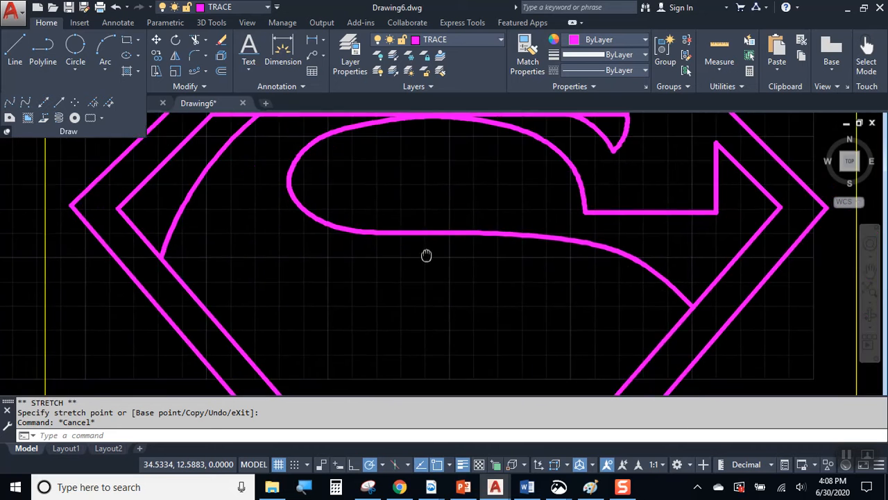
{"action": "middle_click_drag", "start_coordinate": [440, 269], "coordinate": [463, 227]}
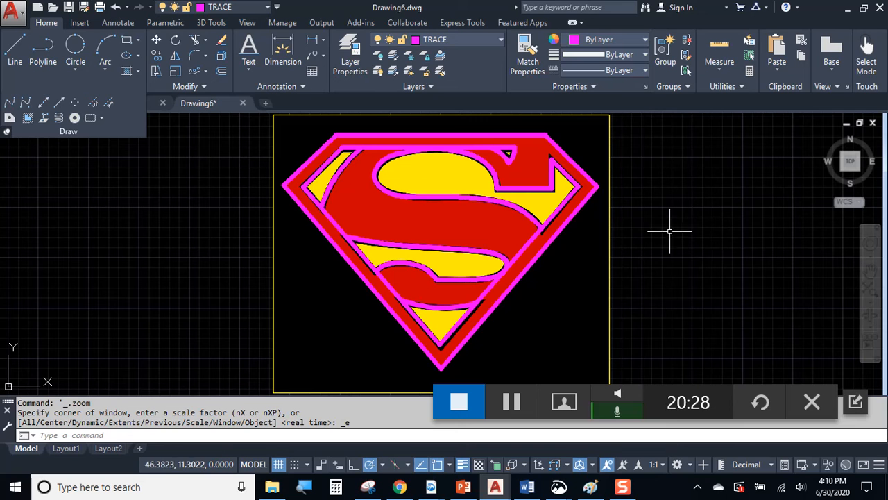
Turn off the PICTURES layer to hide the reference image, then zoom into the top right.
{"action": "left_click", "coordinate": [610, 129]}
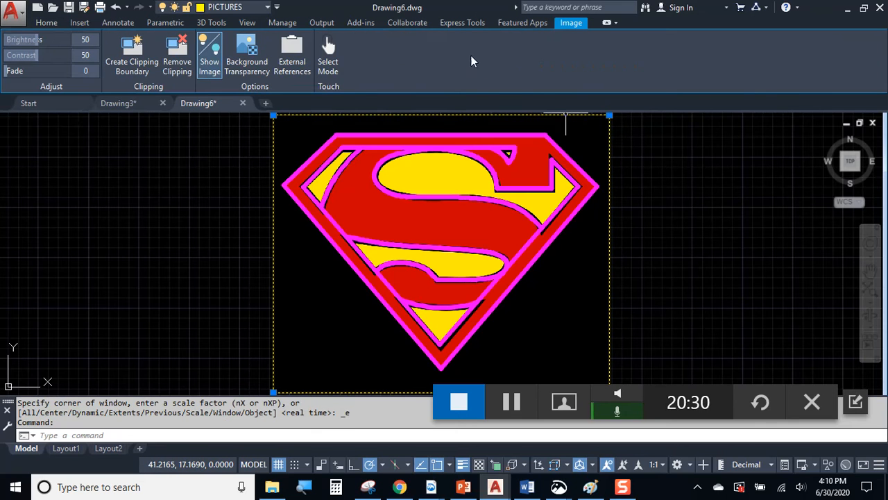
{"action": "left_click", "coordinate": [243, 8]}
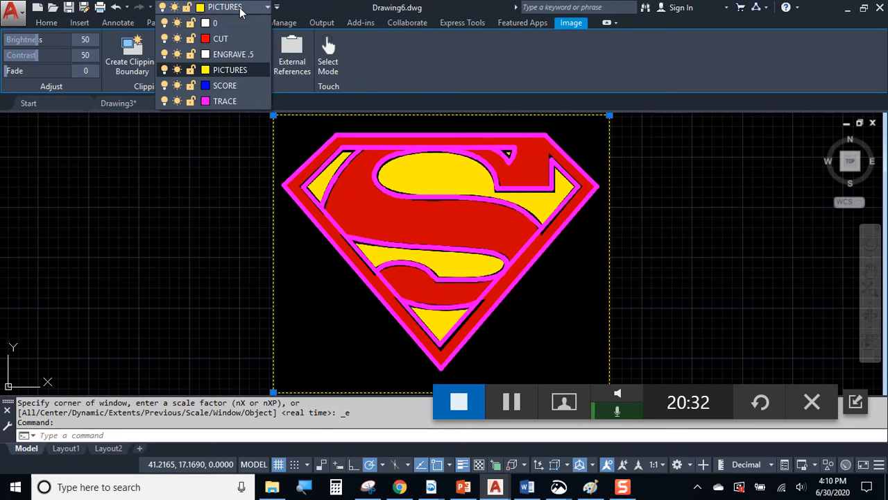
{"action": "left_click", "coordinate": [165, 69]}
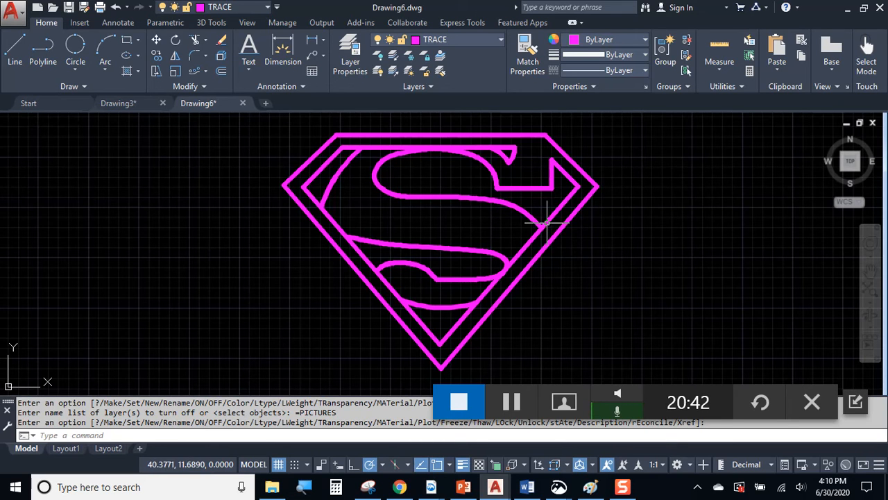
{"action": "scroll", "coordinate": [557, 169], "scroll_direction": "up", "scroll_amount": 1}
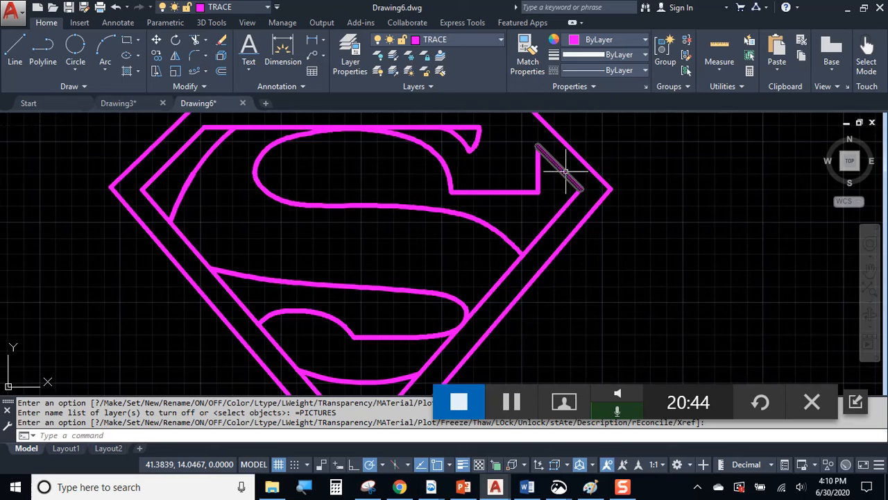
{"action": "scroll", "coordinate": [583, 208], "scroll_direction": "up", "scroll_amount": 1}
Fillet the two inner lines to close the shield's top-right corner.
{"action": "key", "text": "Return"}
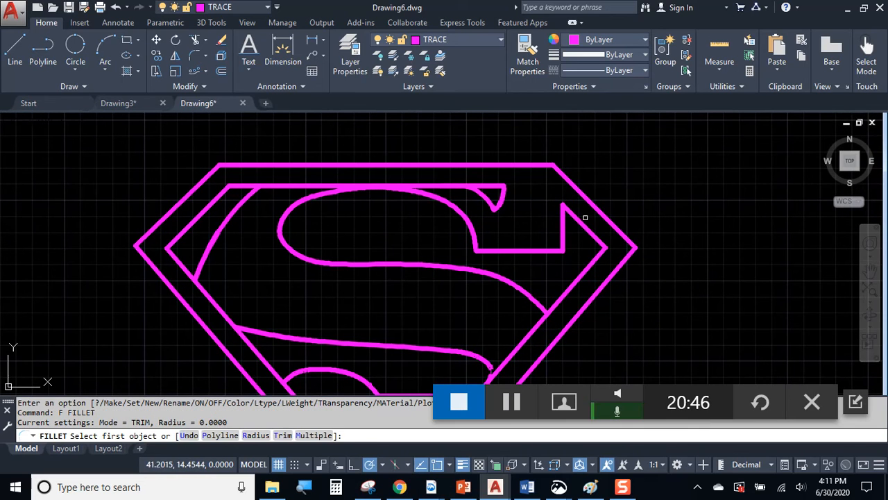
{"action": "left_click", "coordinate": [584, 226]}
{"action": "left_click", "coordinate": [493, 186]}
{"action": "key", "text": "Escape"}
Turn the PICTURES layer back on as a trimming reference.
{"action": "type", "text": "tr"}
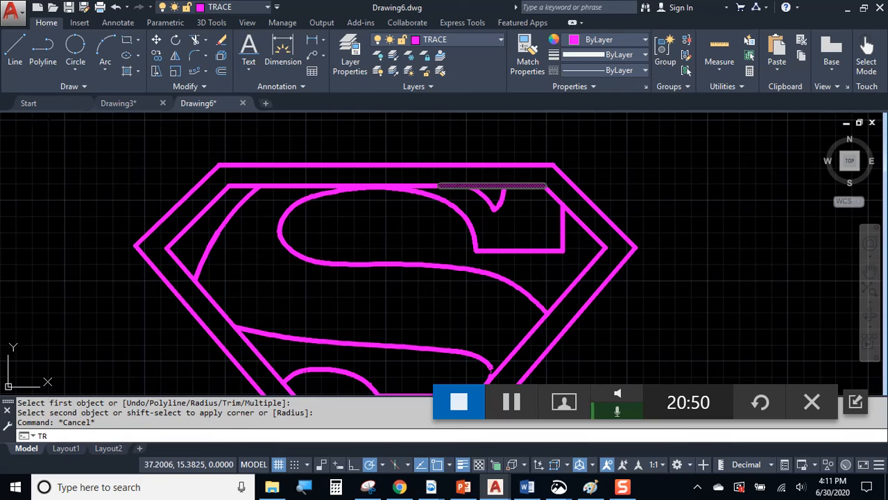
{"action": "key", "text": "Return"}
{"action": "key", "text": "Escape"}
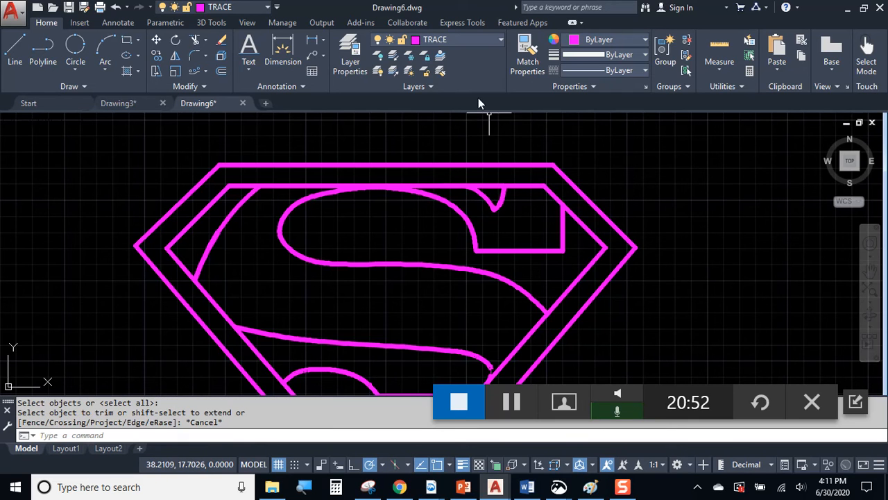
{"action": "left_click", "coordinate": [467, 42]}
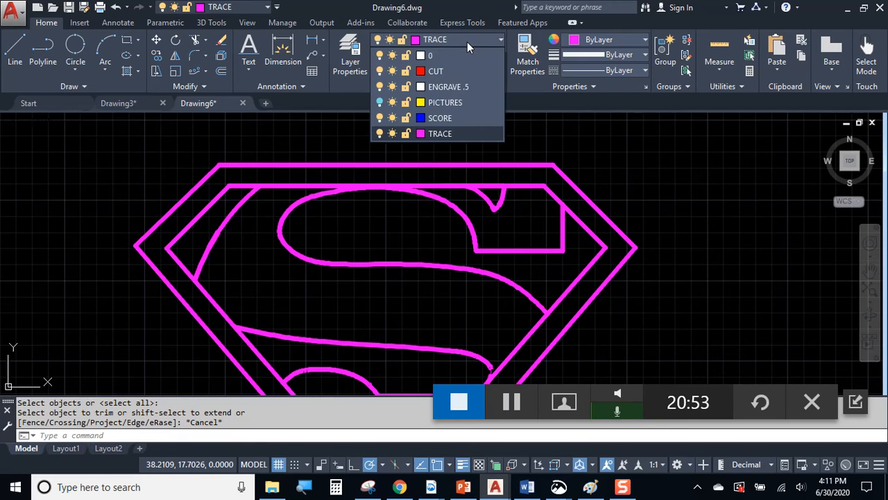
{"action": "left_click", "coordinate": [379, 103]}
{"action": "scroll", "coordinate": [444, 180], "scroll_direction": "up", "scroll_amount": 4}
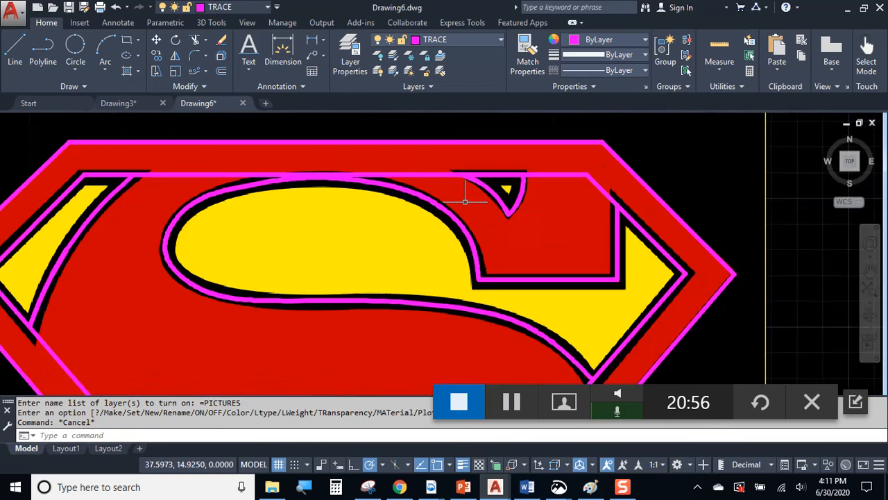
{"action": "scroll", "coordinate": [435, 173], "scroll_direction": "up", "scroll_amount": 2}
Trim the stray line end and the overhanging diagonal piece near the emblem's bottom.
{"action": "type", "text": "tr"}
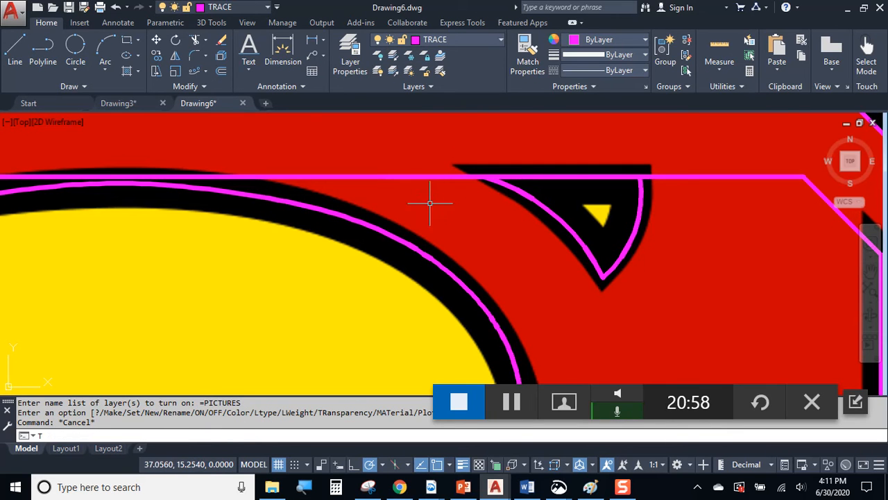
{"action": "key", "text": "Return"}
{"action": "key", "text": "Return"}
{"action": "left_click", "coordinate": [414, 192]}
{"action": "left_click", "coordinate": [384, 164]}
{"action": "scroll", "coordinate": [484, 197], "scroll_direction": "down", "scroll_amount": 2}
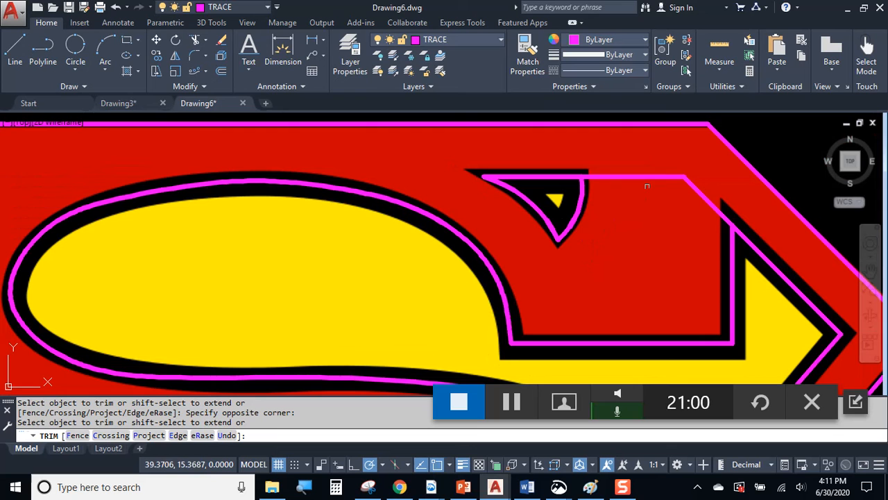
{"action": "scroll", "coordinate": [612, 188], "scroll_direction": "down", "scroll_amount": 3}
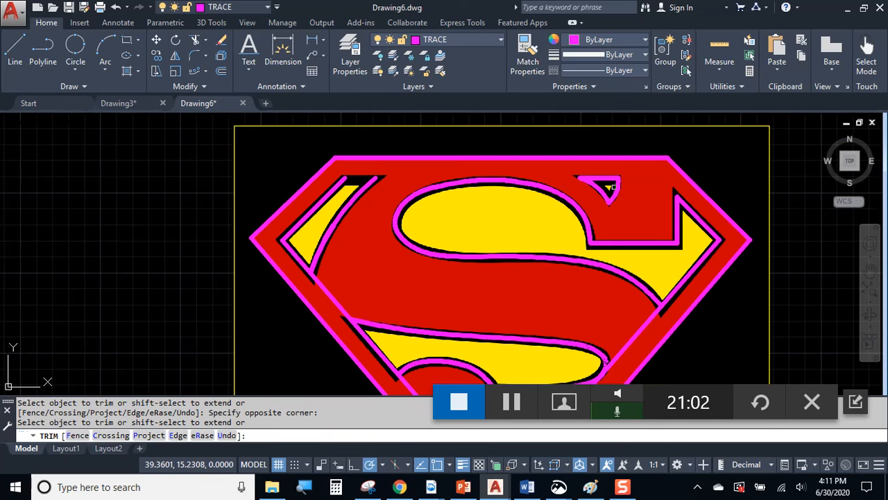
{"action": "middle_click_drag", "start_coordinate": [438, 236], "coordinate": [437, 155]}
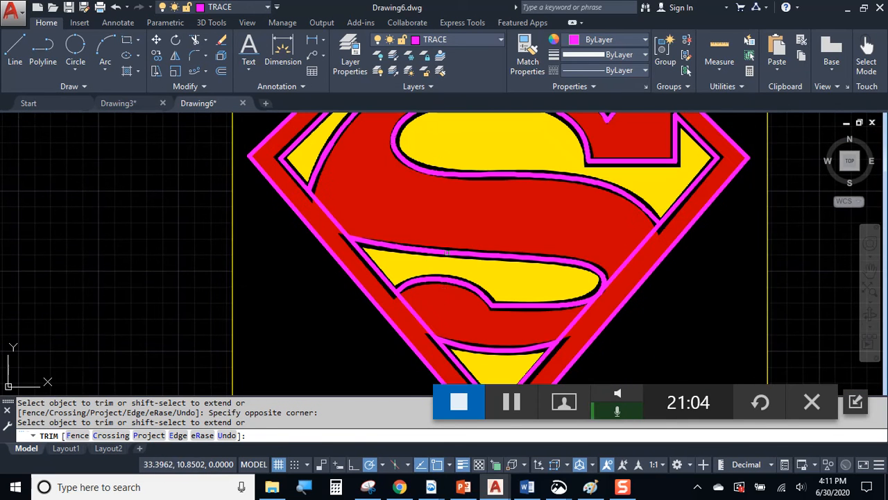
{"action": "left_click", "coordinate": [427, 304]}
{"action": "left_click", "coordinate": [408, 310]}
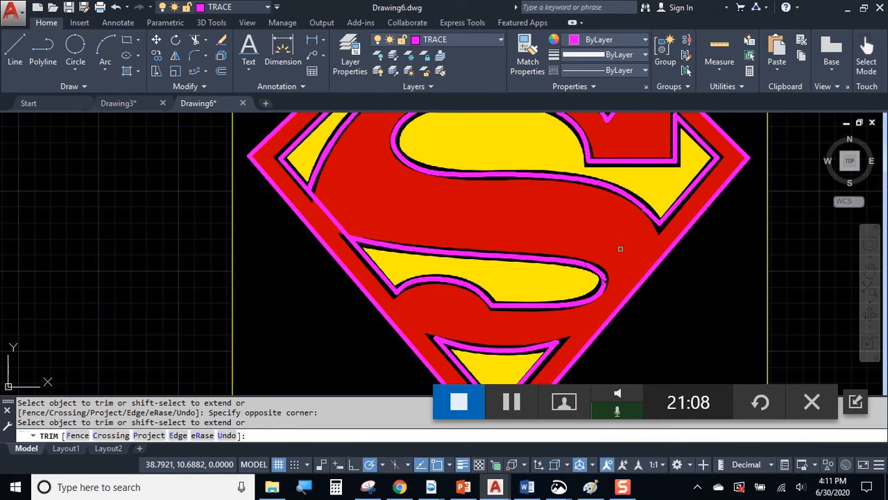
{"action": "key", "text": "Escape"}
Trim one more overhanging piece of the magenta trace.
{"action": "scroll", "coordinate": [610, 256], "scroll_direction": "down", "scroll_amount": 4}
{"action": "scroll", "coordinate": [610, 256], "scroll_direction": "up", "scroll_amount": 5}
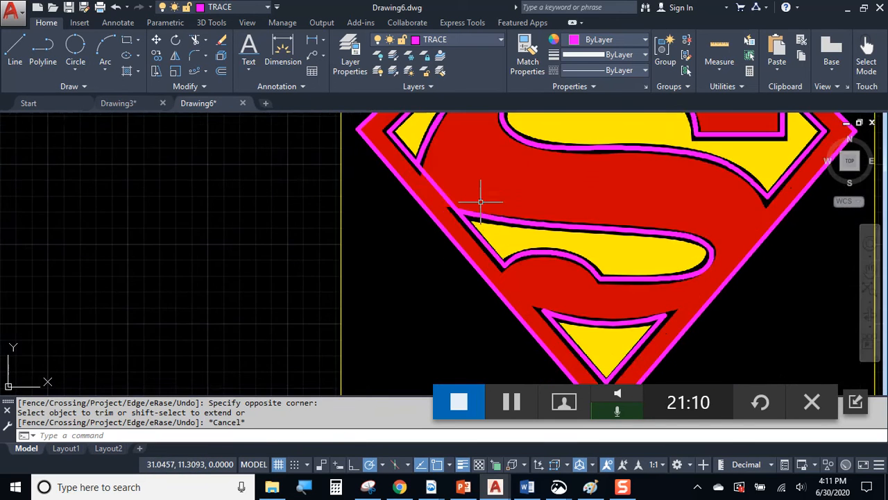
{"action": "type", "text": "tr"}
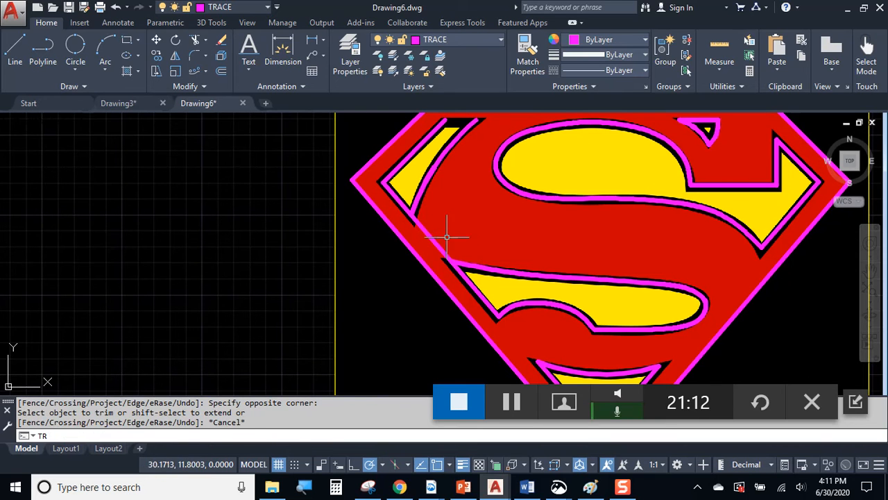
{"action": "key", "text": "Return"}
{"action": "key", "text": "Return"}
{"action": "left_click", "coordinate": [453, 236]}
{"action": "left_click", "coordinate": [484, 208]}
{"action": "key", "text": "Escape"}
{"action": "scroll", "coordinate": [462, 252], "scroll_direction": "up", "scroll_amount": 5}
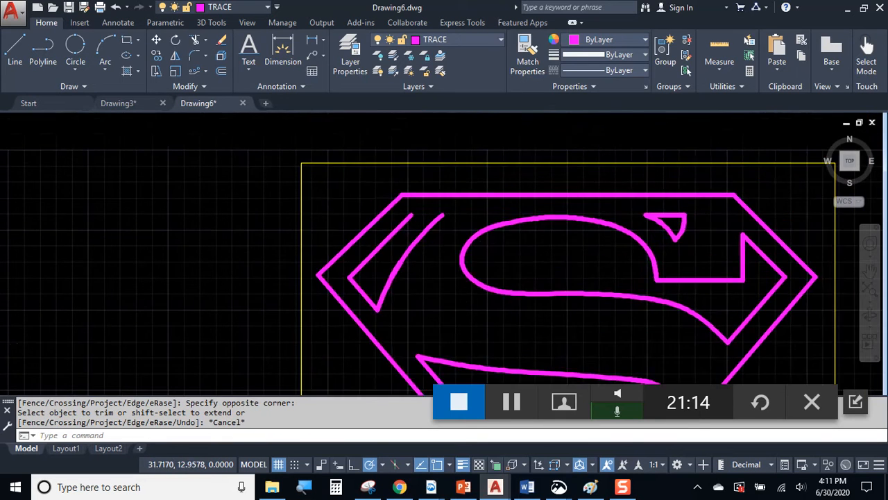
Start a line at the upper-left wedge's outline tip, then cancel it.
{"action": "type", "text": "l"}
{"action": "key", "text": "Return"}
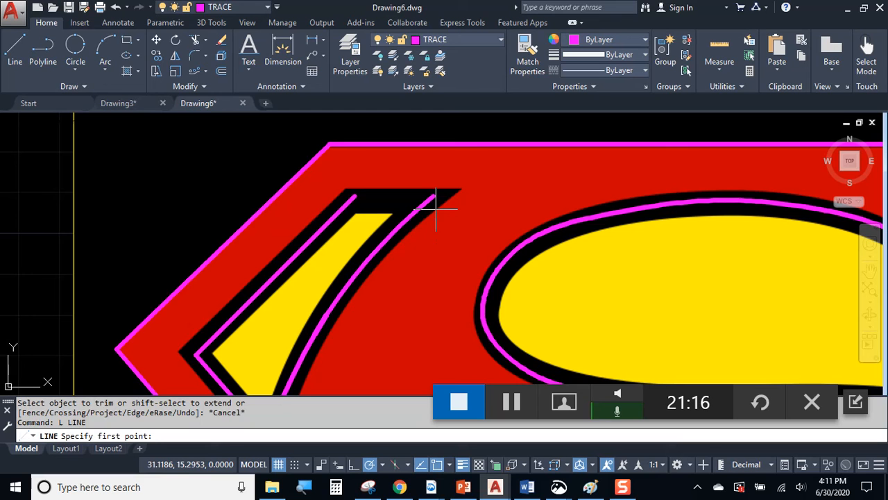
{"action": "left_click", "coordinate": [433, 197]}
{"action": "key", "text": "Escape"}
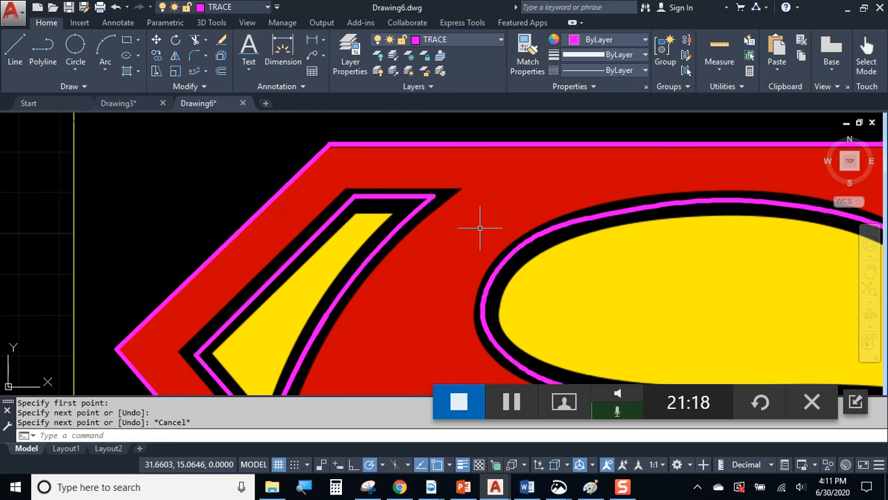
Hide the PICTURES layer again and recentre the traced logo.
{"action": "scroll", "coordinate": [491, 198], "scroll_direction": "down", "scroll_amount": 5}
{"action": "middle_click_drag", "start_coordinate": [611, 238], "coordinate": [546, 171]}
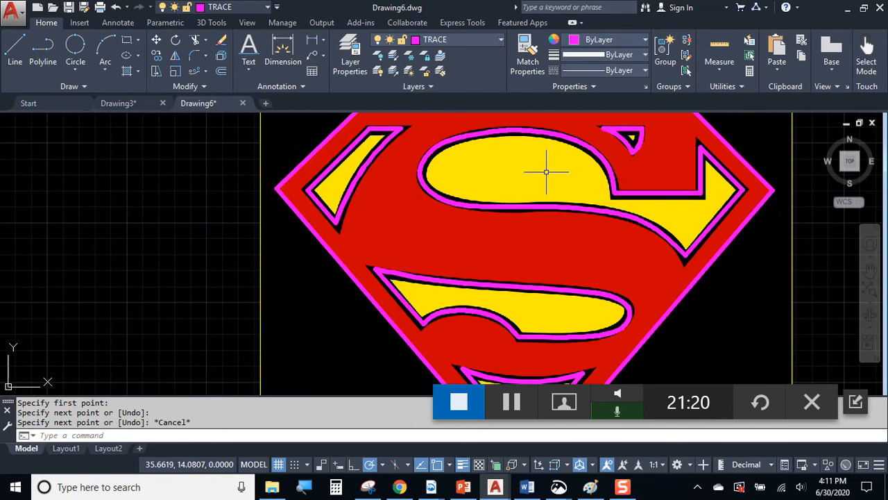
{"action": "left_click", "coordinate": [469, 39]}
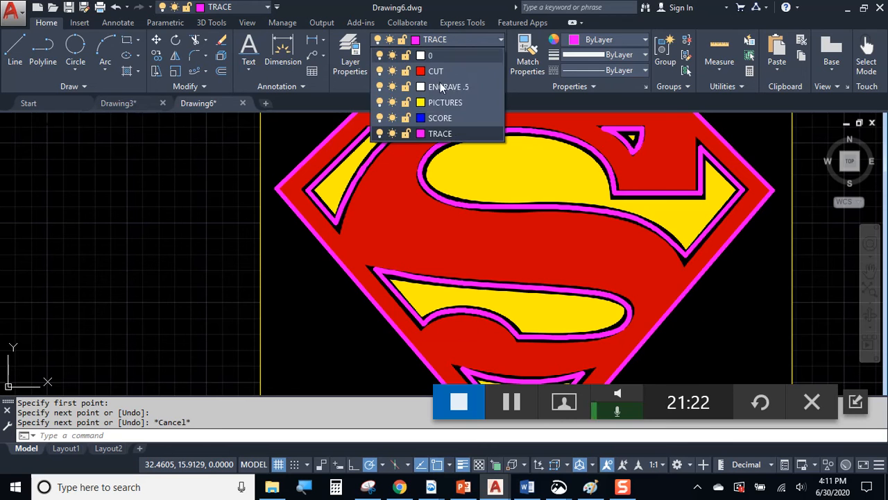
{"action": "left_click", "coordinate": [380, 102]}
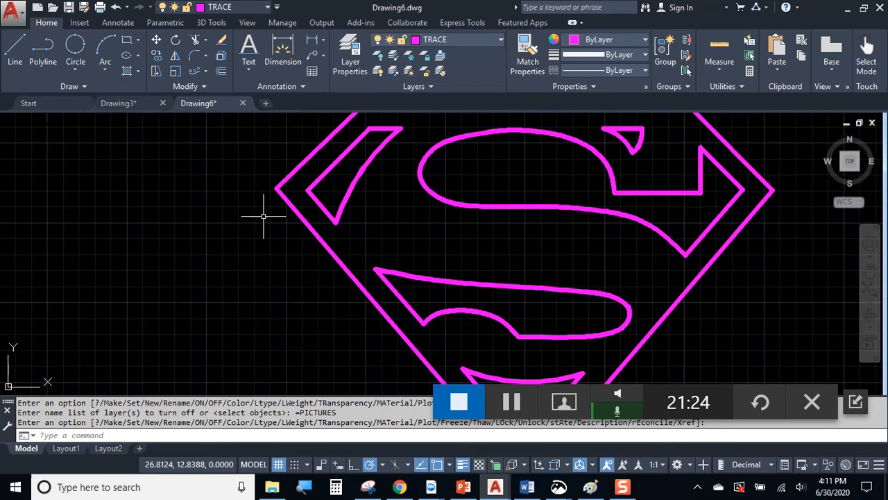
{"action": "scroll", "coordinate": [268, 198], "scroll_direction": "down", "scroll_amount": 2}
{"action": "middle_click_drag", "start_coordinate": [327, 248], "coordinate": [257, 232]}
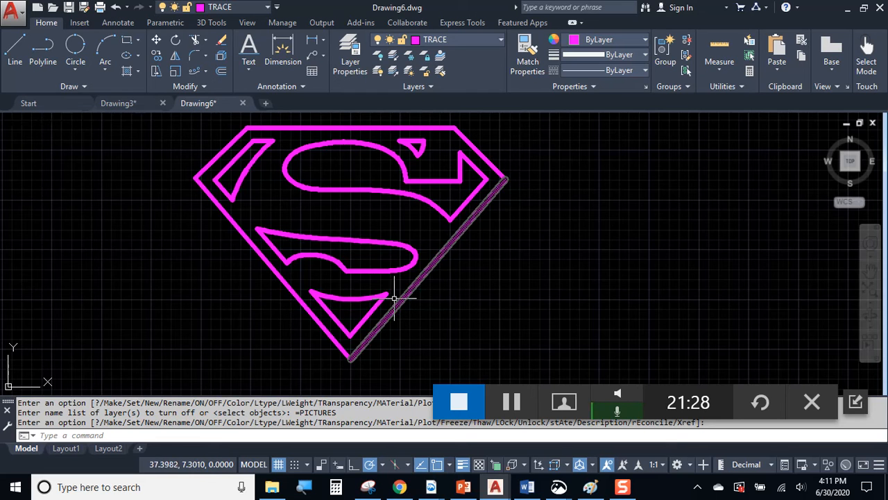
{"action": "middle_click_drag", "start_coordinate": [426, 272], "coordinate": [456, 283]}
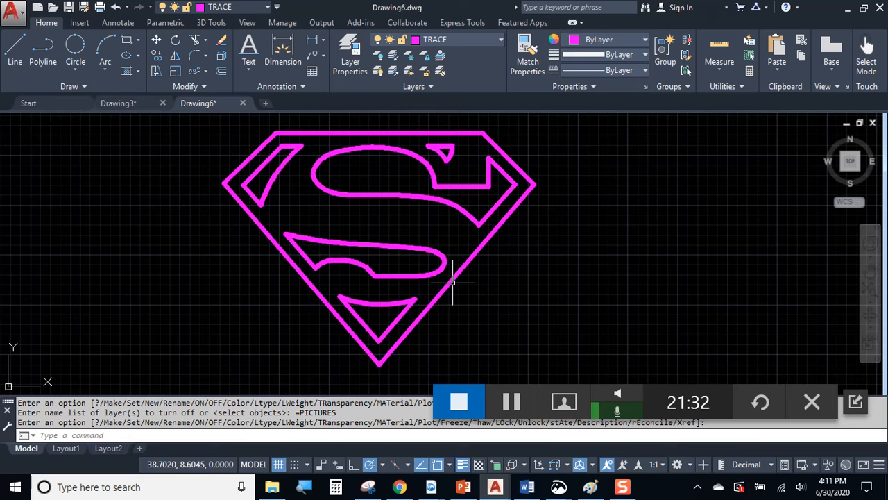
{"action": "middle_click_drag", "start_coordinate": [455, 260], "coordinate": [511, 254]}
{"action": "scroll", "coordinate": [512, 254], "scroll_direction": "down", "scroll_amount": 1}
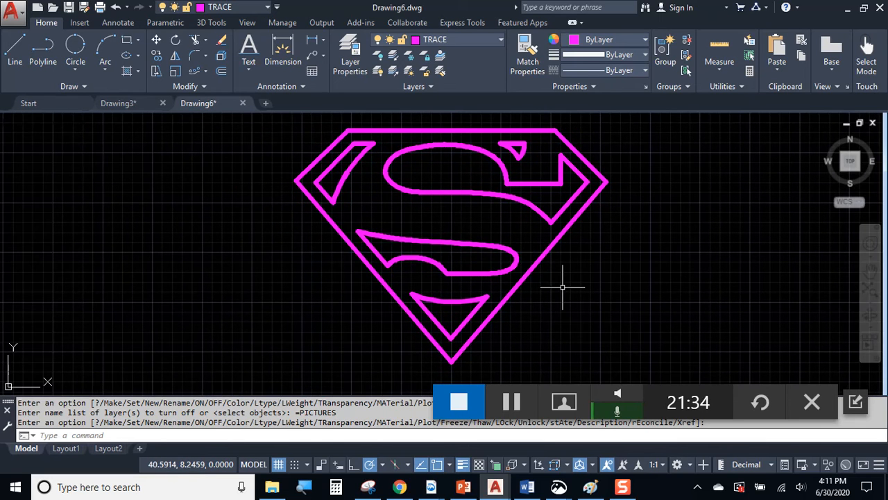
{"action": "scroll", "coordinate": [564, 291], "scroll_direction": "down", "scroll_amount": 2}
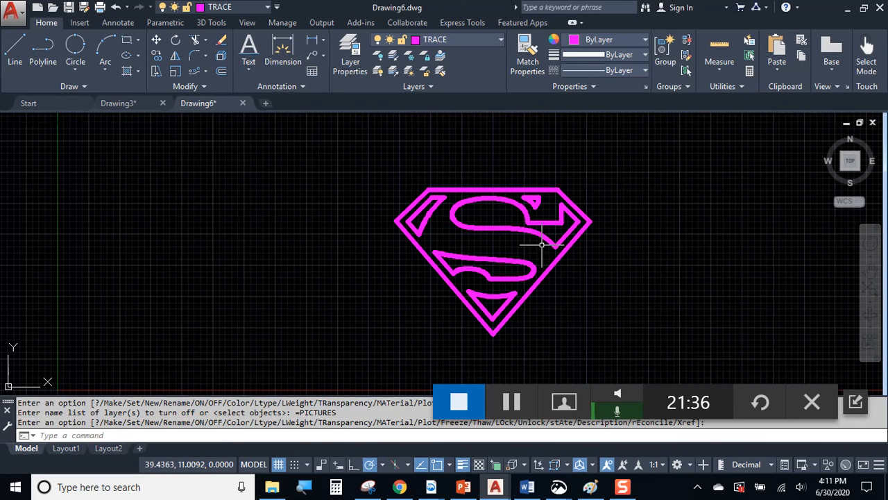
{"action": "scroll", "coordinate": [539, 230], "scroll_direction": "up", "scroll_amount": 3}
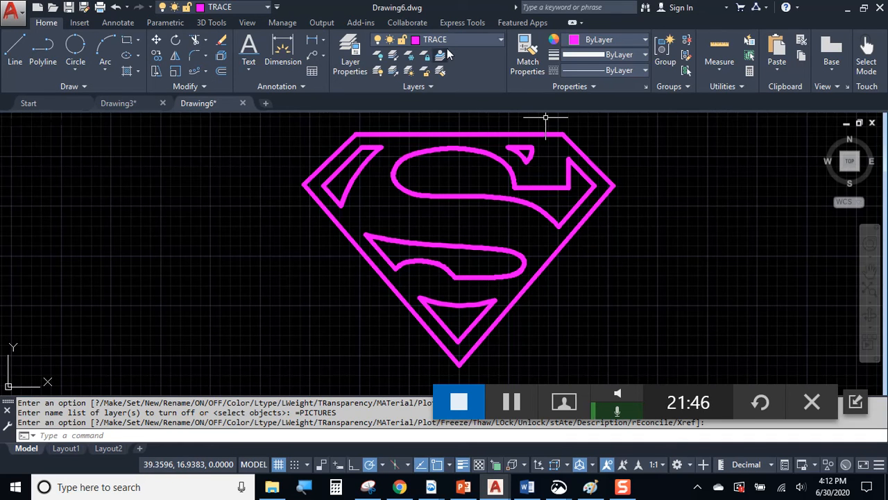
Put all the shield's outer edges on the red CUT layer.
{"action": "left_click", "coordinate": [586, 158]}
{"action": "left_click", "coordinate": [520, 142]}
{"action": "left_click", "coordinate": [486, 127]}
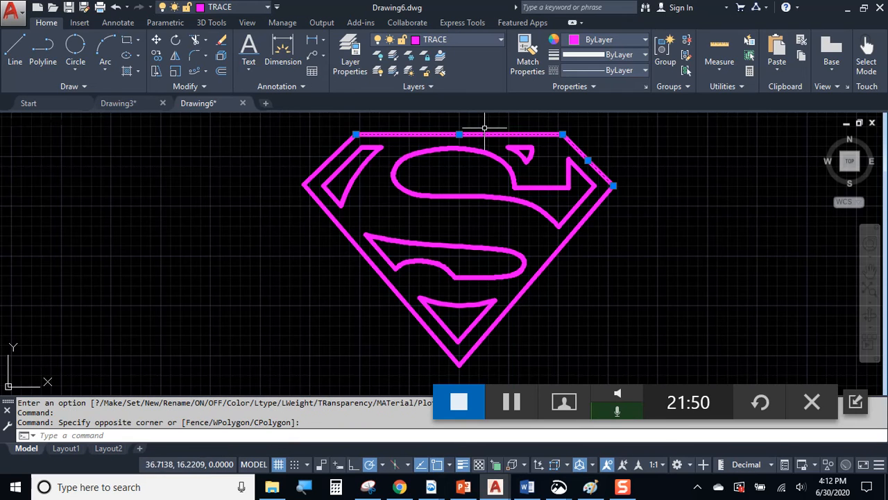
{"action": "left_click", "coordinate": [343, 148]}
{"action": "left_click", "coordinate": [374, 276]}
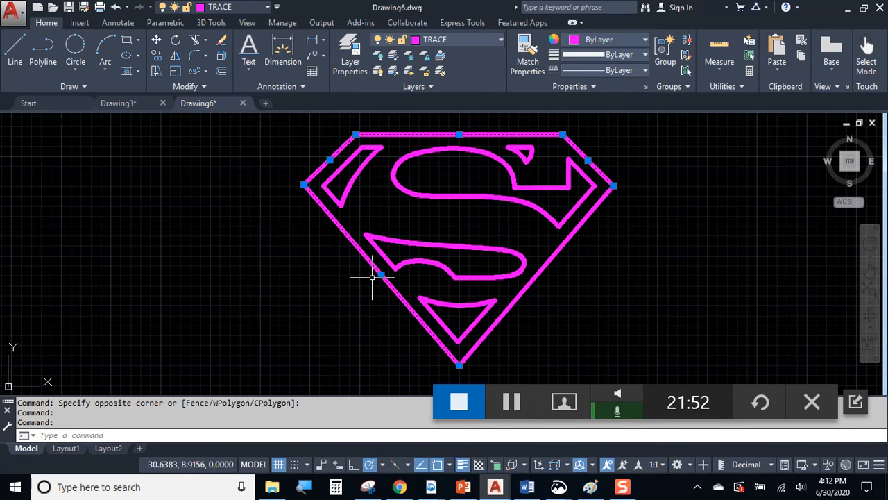
{"action": "left_click", "coordinate": [507, 309]}
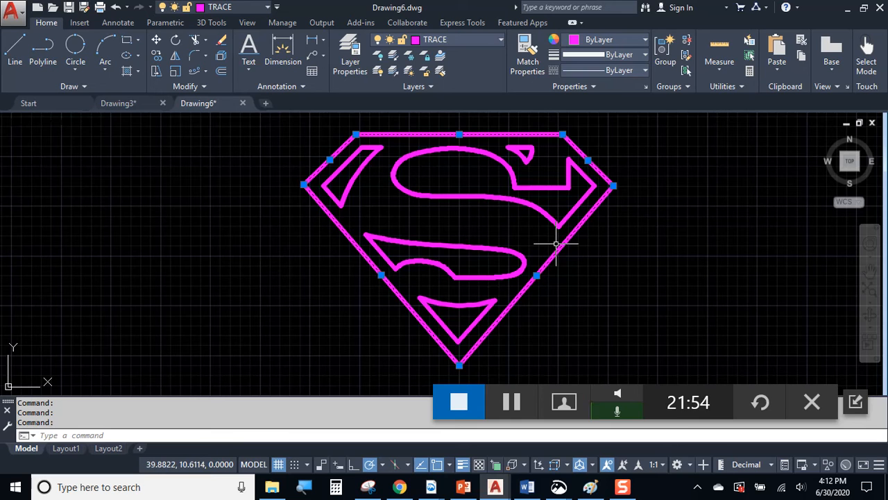
{"action": "left_click", "coordinate": [456, 39]}
{"action": "left_click", "coordinate": [454, 70]}
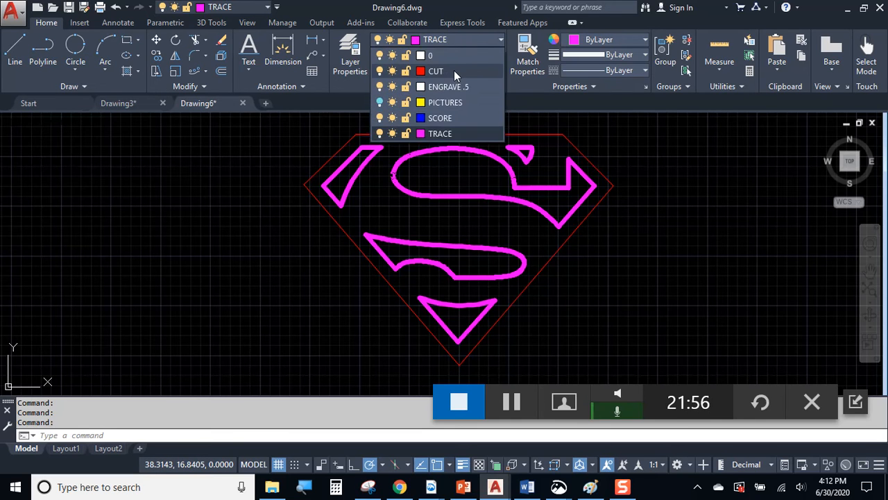
{"action": "key", "text": "Escape"}
{"action": "left_click", "coordinate": [579, 151]}
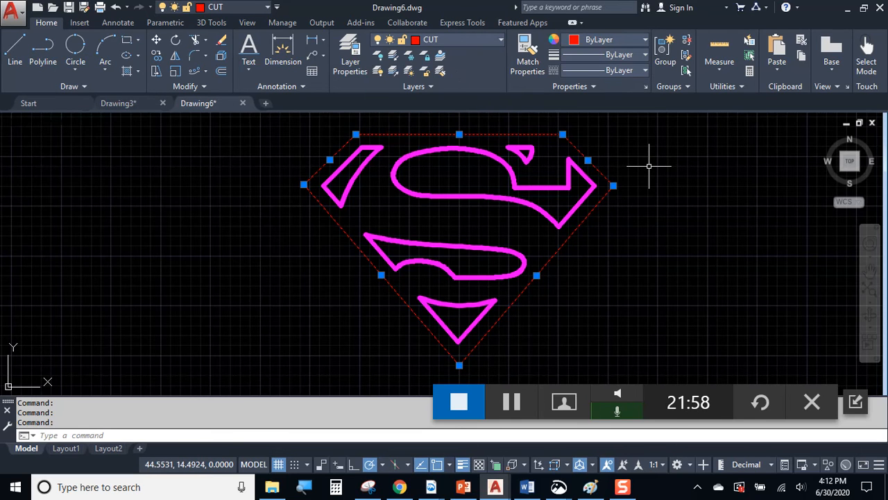
{"action": "key", "text": "Escape"}
{"action": "key", "text": "Escape"}
Window-select the inner left piece, the S curve and the middle swoosh.
{"action": "scroll", "coordinate": [361, 162], "scroll_direction": "up", "scroll_amount": 2}
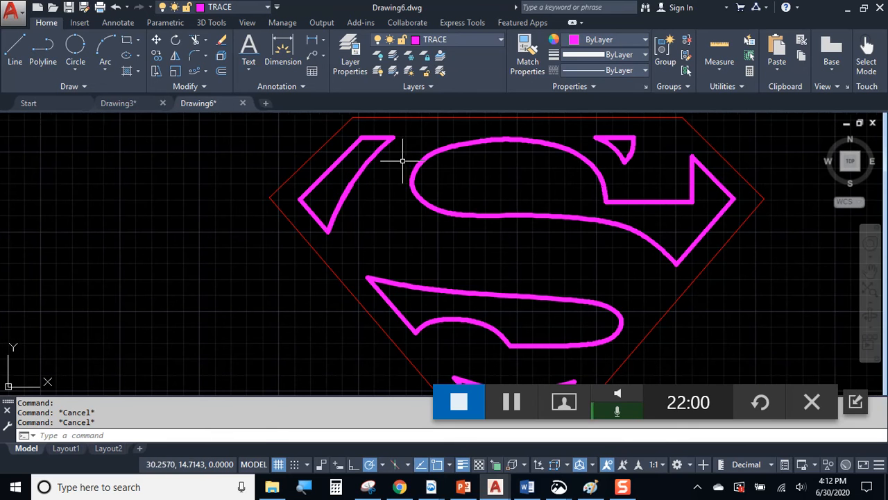
{"action": "left_click", "coordinate": [405, 151]}
{"action": "left_click", "coordinate": [360, 123]}
{"action": "left_click", "coordinate": [347, 233]}
{"action": "left_click", "coordinate": [295, 188]}
{"action": "left_click", "coordinate": [407, 131]}
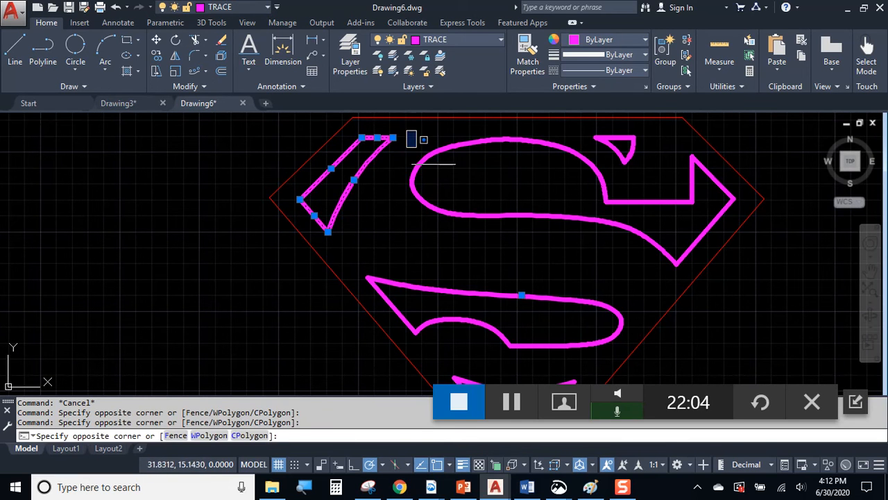
{"action": "left_click", "coordinate": [745, 270]}
{"action": "middle_click_drag", "start_coordinate": [478, 311], "coordinate": [492, 257]}
{"action": "left_click", "coordinate": [379, 202]}
{"action": "left_click", "coordinate": [647, 323]}
{"action": "middle_click_drag", "start_coordinate": [659, 331], "coordinate": [632, 227]}
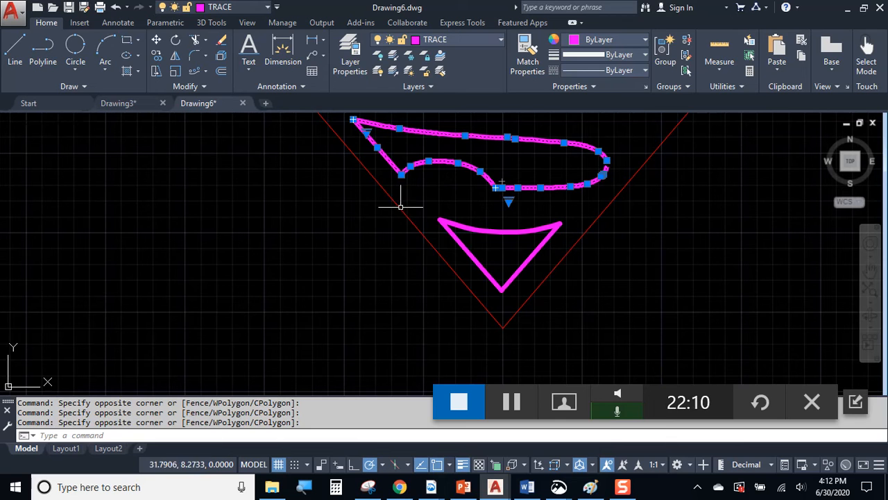
{"action": "left_click", "coordinate": [424, 234]}
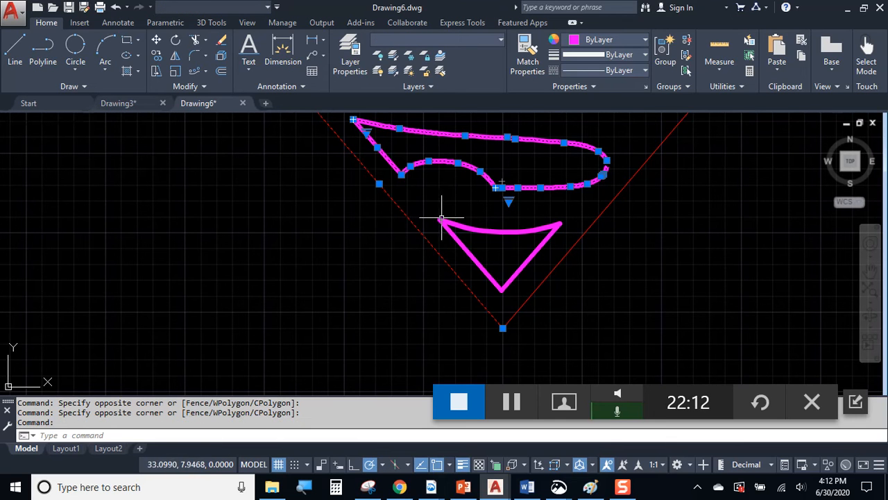
Drop the shield edge, add the bottom triangle, and move the selected pieces onto SCORE.
{"action": "left_click", "coordinate": [410, 213], "text": "shift"}
{"action": "left_click", "coordinate": [389, 230], "text": "shift"}
{"action": "left_click", "coordinate": [421, 199]}
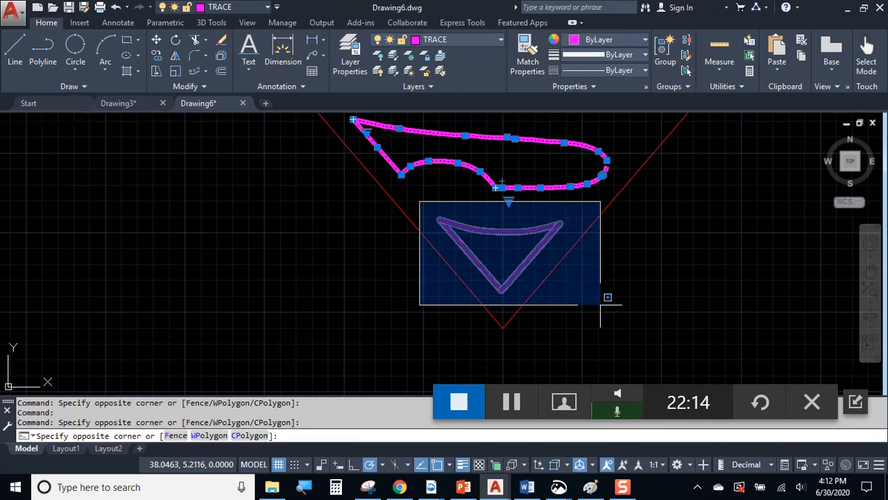
{"action": "left_click", "coordinate": [601, 298]}
{"action": "left_click", "coordinate": [452, 39]}
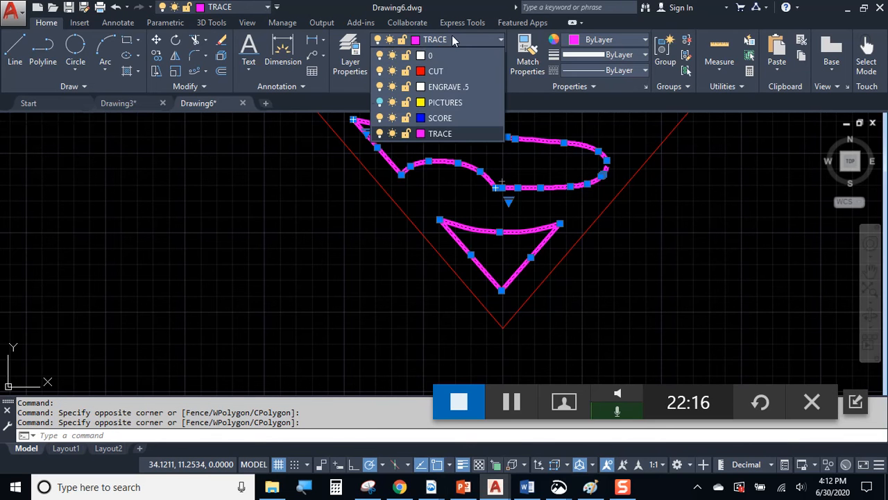
{"action": "left_click", "coordinate": [444, 118]}
{"action": "scroll", "coordinate": [630, 238], "scroll_direction": "down", "scroll_amount": 3}
{"action": "middle_click_drag", "start_coordinate": [630, 238], "coordinate": [510, 242]}
{"action": "scroll", "coordinate": [510, 242], "scroll_direction": "up", "scroll_amount": 2}
{"action": "key", "text": "Escape"}
{"action": "key", "text": "Escape"}
{"action": "key", "text": "Escape"}
{"action": "middle_click_drag", "start_coordinate": [592, 207], "coordinate": [585, 251]}
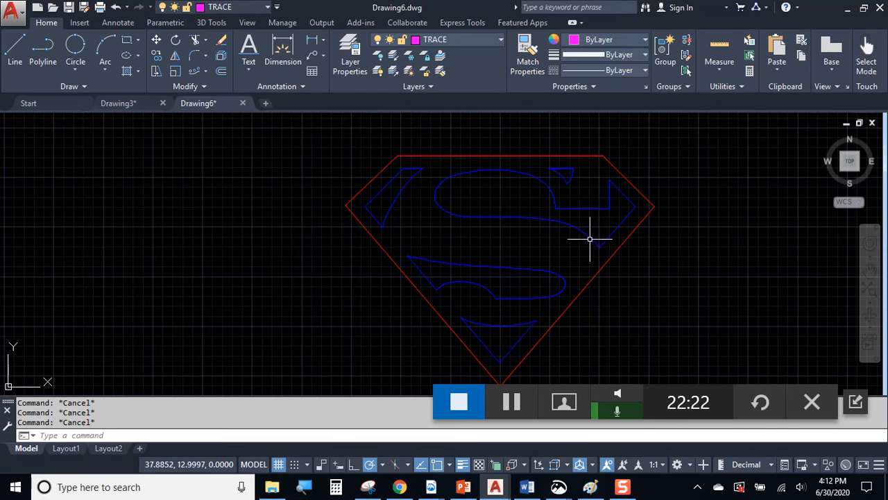
Make ENGRAVE .5 the current layer and fill the shield interior with a SOLID hatch.
{"action": "mouse_move", "coordinate": [548, 240]}
{"action": "middle_mouse_down"}
{"action": "mouse_move", "coordinate": [548, 228]}
{"action": "mouse_move", "coordinate": [483, 211]}
{"action": "middle_mouse_up"}
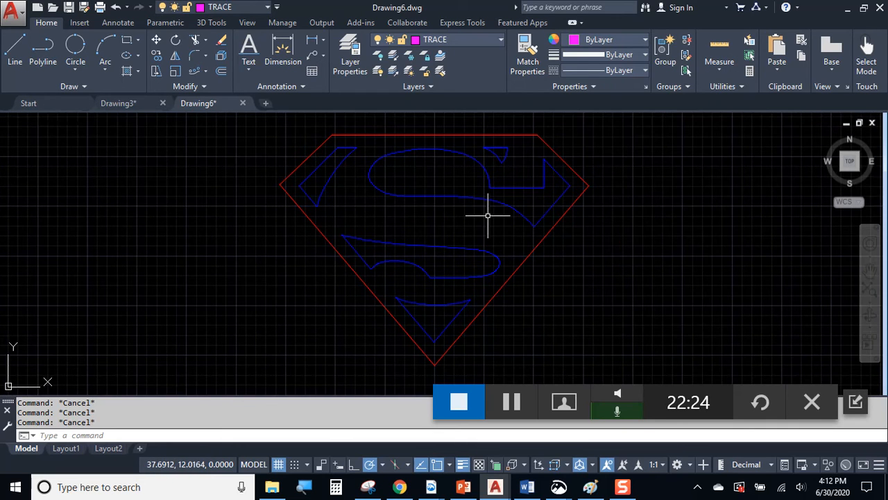
{"action": "left_click", "coordinate": [464, 42]}
{"action": "left_click", "coordinate": [453, 87]}
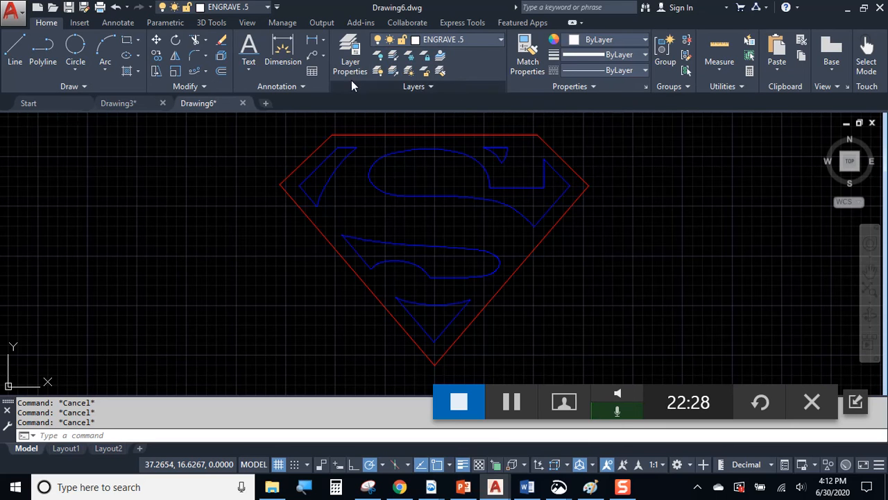
{"action": "left_click", "coordinate": [140, 70]}
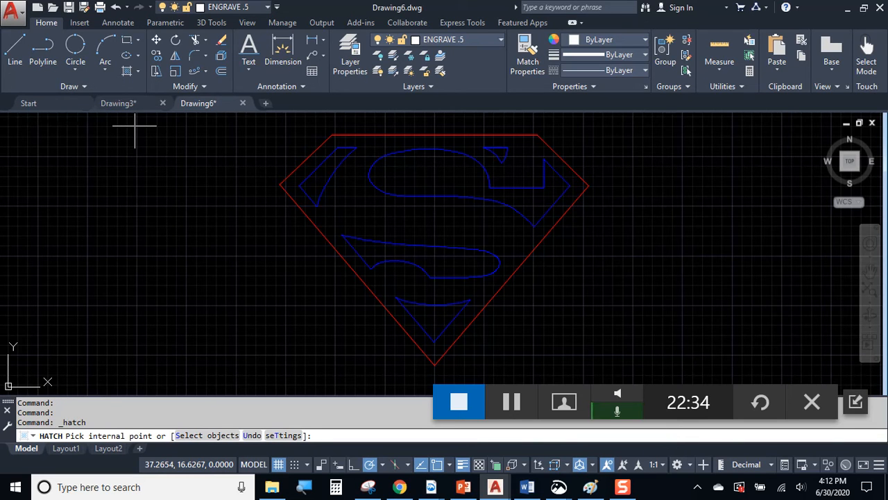
{"action": "left_click", "coordinate": [118, 57]}
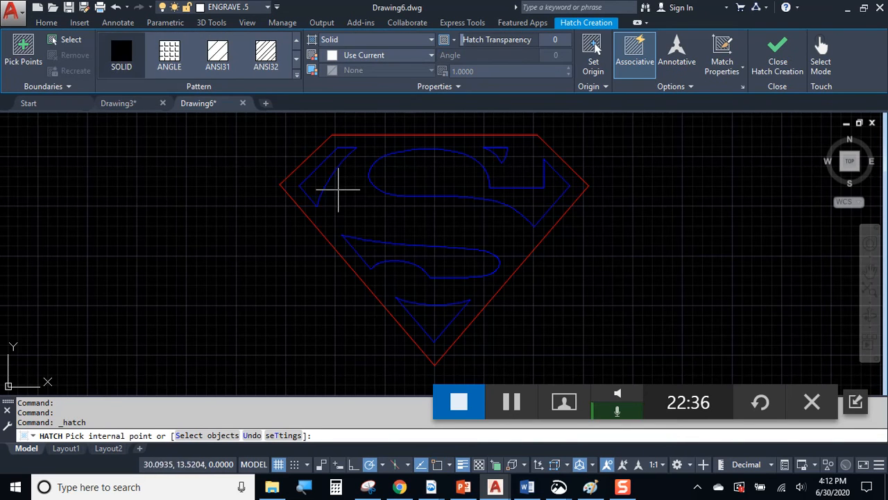
{"action": "left_click", "coordinate": [345, 199]}
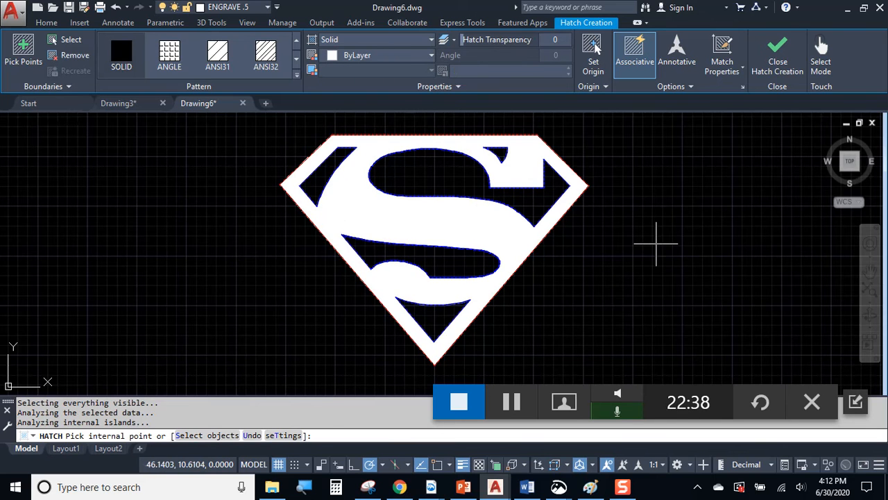
{"action": "key", "text": "Escape"}
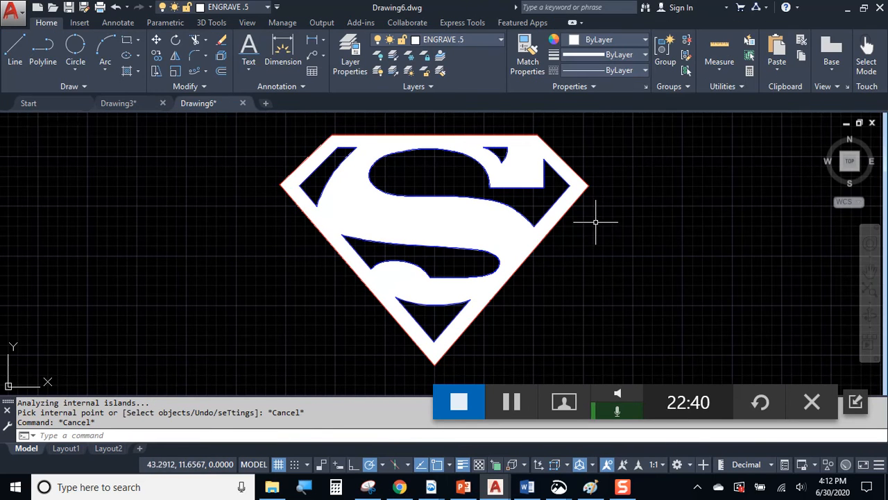
{"action": "scroll", "coordinate": [596, 226], "scroll_direction": "up", "scroll_amount": 2}
{"action": "scroll", "coordinate": [598, 226], "scroll_direction": "down", "scroll_amount": 2}
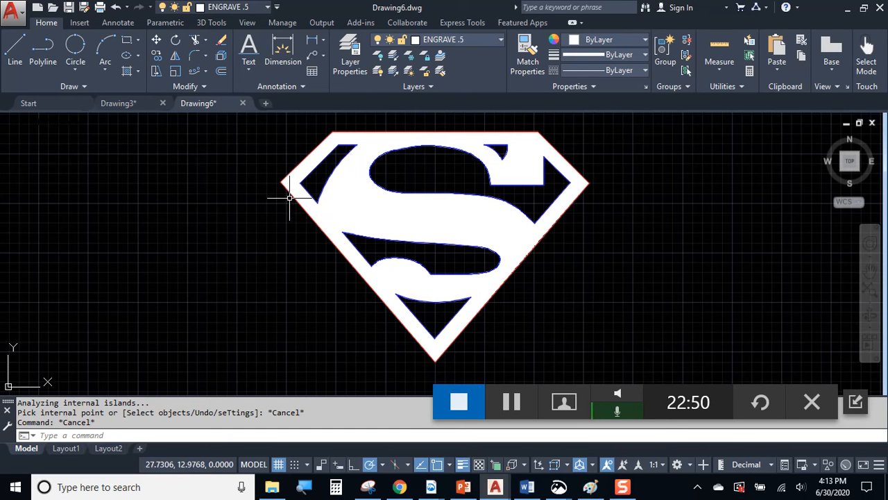
Pan and zoom around the hatched shield to inspect the result.
{"action": "scroll", "coordinate": [532, 177], "scroll_direction": "up", "scroll_amount": 2}
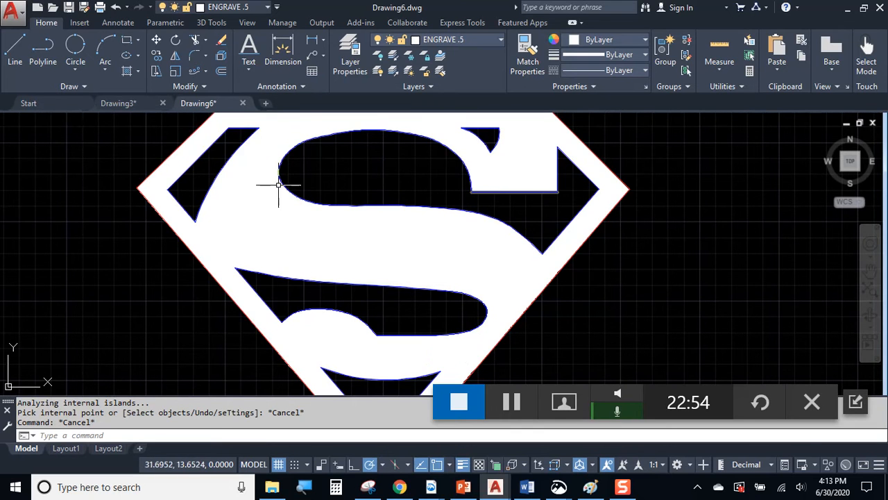
{"action": "scroll", "coordinate": [370, 202], "scroll_direction": "down", "scroll_amount": 2}
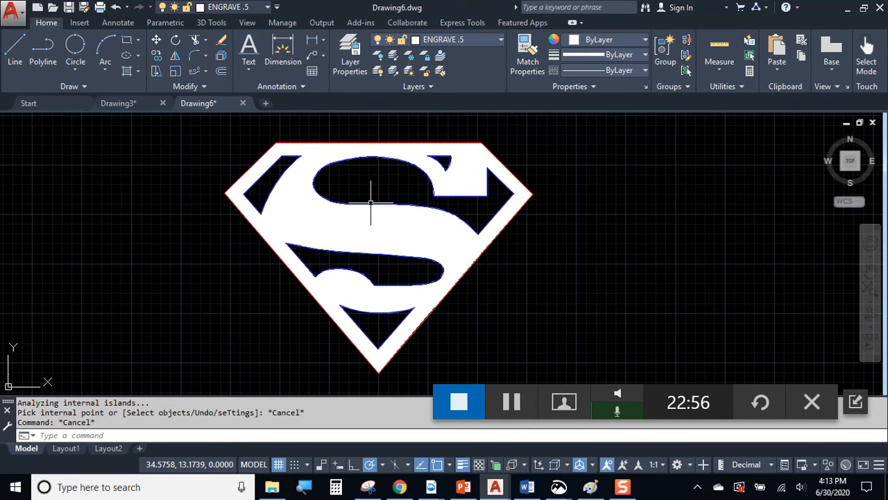
{"action": "middle_click_drag", "start_coordinate": [389, 182], "coordinate": [441, 201]}
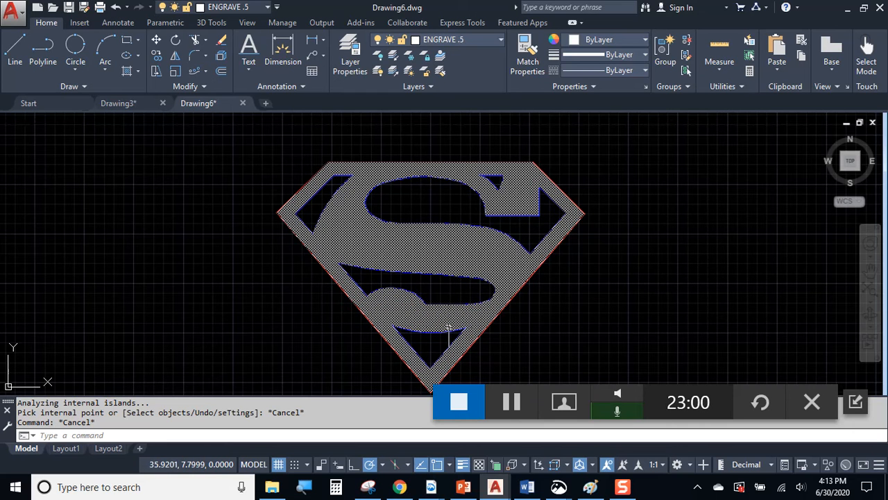
{"action": "middle_click_drag", "start_coordinate": [587, 294], "coordinate": [488, 271]}
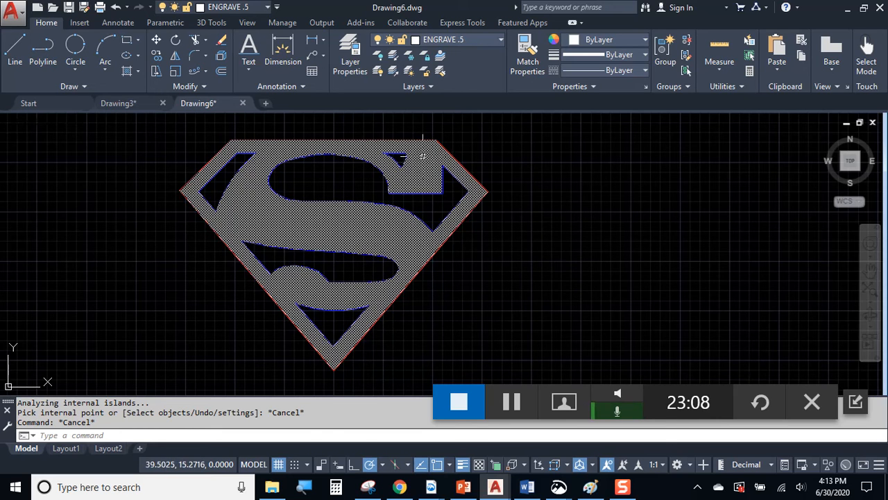
{"action": "middle_click_drag", "start_coordinate": [561, 202], "coordinate": [533, 210]}
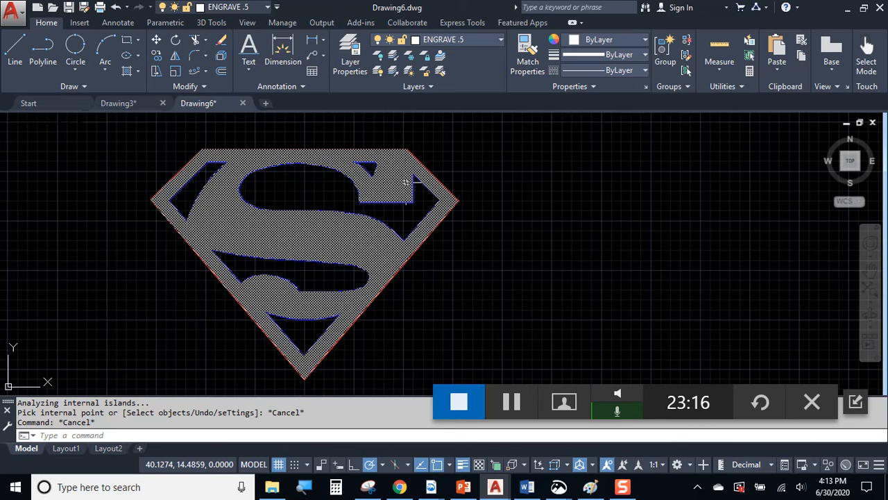
{"action": "key", "text": "Escape"}
{"action": "key", "text": "Escape"}
{"action": "middle_click_drag", "start_coordinate": [540, 214], "coordinate": [522, 211]}
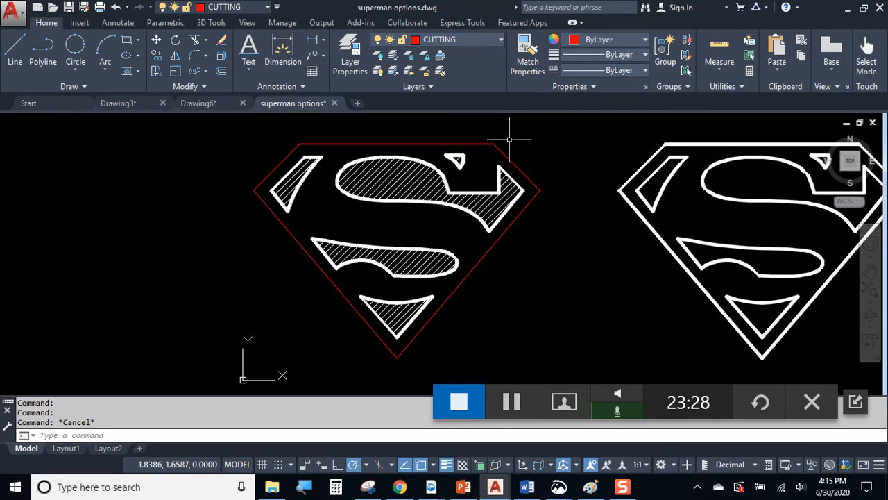
Move the logo's hatch onto the SCORING layer.
{"action": "scroll", "coordinate": [316, 183], "scroll_direction": "up", "scroll_amount": 2}
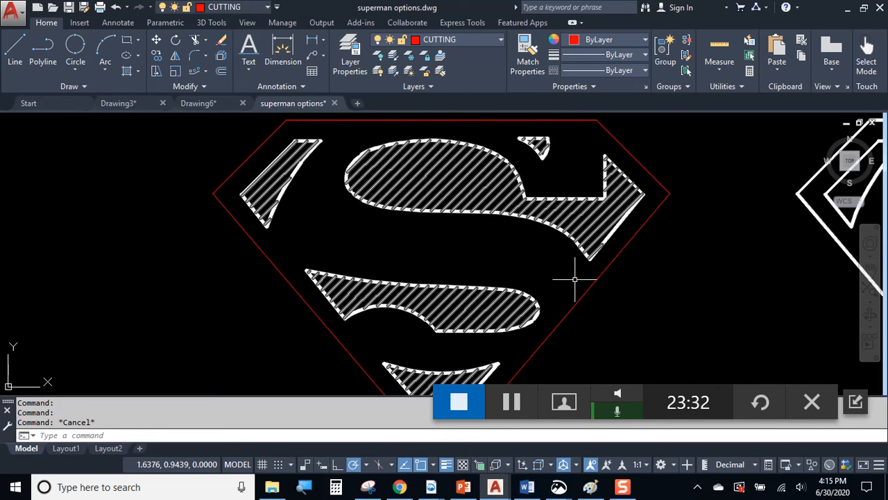
{"action": "middle_click_drag", "start_coordinate": [680, 262], "coordinate": [587, 254]}
{"action": "left_click", "coordinate": [383, 160]}
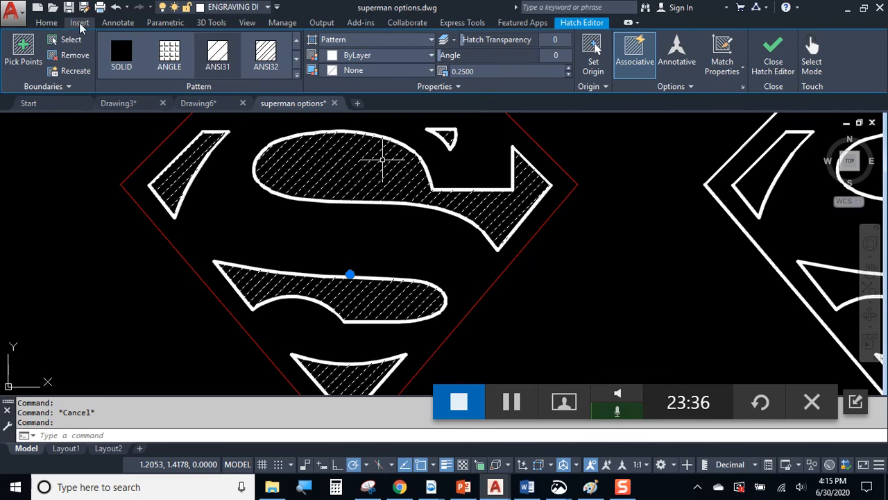
{"action": "left_click", "coordinate": [44, 23]}
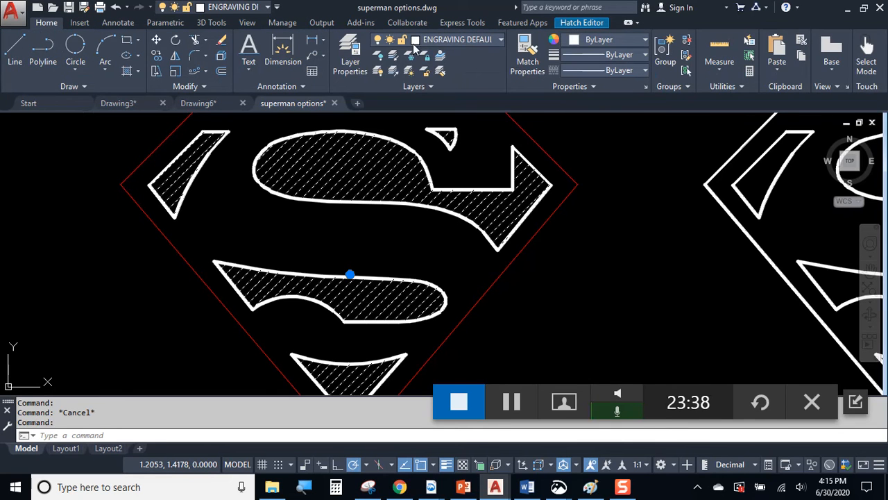
{"action": "left_click", "coordinate": [445, 39]}
{"action": "left_click", "coordinate": [441, 136]}
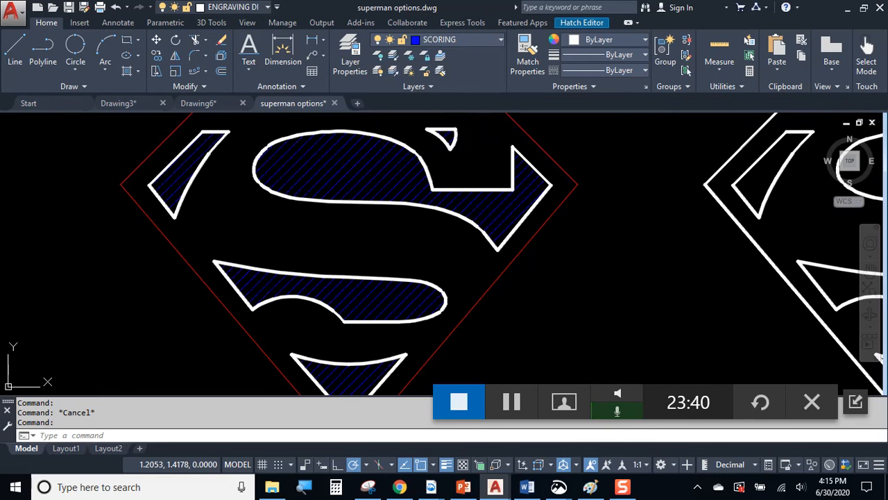
{"action": "key", "text": "Escape"}
Pan across the lower logo versions, then return to the top row.
{"action": "scroll", "coordinate": [545, 222], "scroll_direction": "down", "scroll_amount": 5}
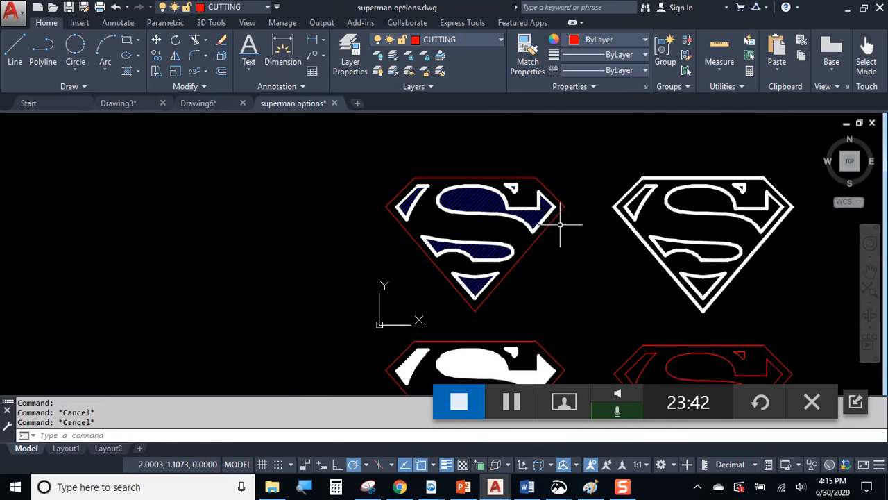
{"action": "middle_click_drag", "start_coordinate": [481, 263], "coordinate": [477, 180]}
{"action": "middle_click_drag", "start_coordinate": [441, 236], "coordinate": [486, 174]}
{"action": "scroll", "coordinate": [561, 198], "scroll_direction": "up", "scroll_amount": 3}
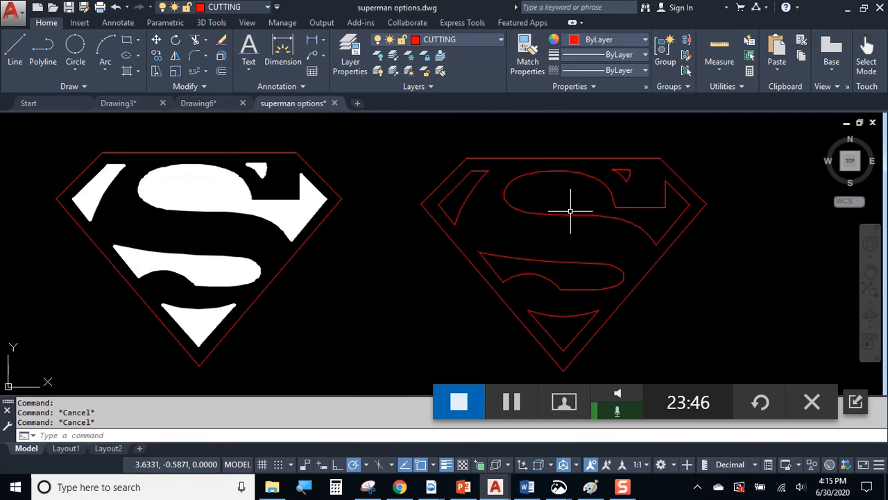
{"action": "middle_click_drag", "start_coordinate": [561, 199], "coordinate": [466, 182]}
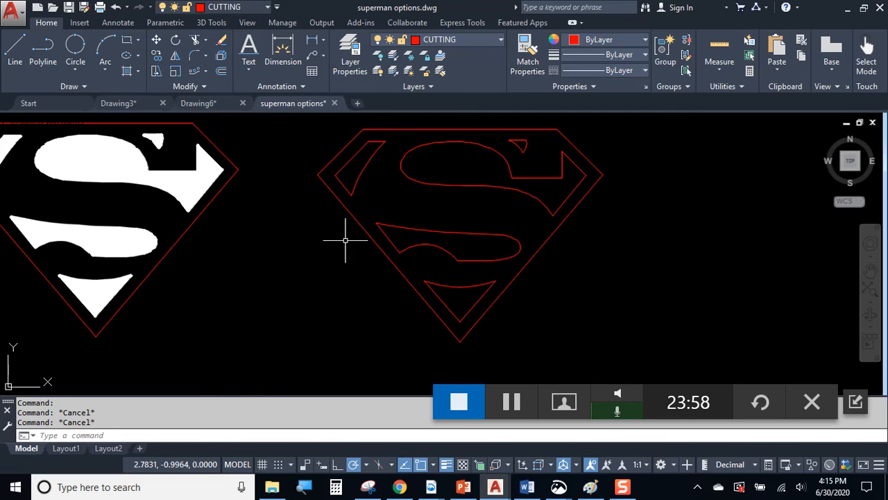
{"action": "scroll", "coordinate": [346, 243], "scroll_direction": "down", "scroll_amount": 2}
{"action": "mouse_move", "coordinate": [346, 244]}
{"action": "middle_mouse_down"}
{"action": "mouse_move", "coordinate": [317, 256]}
{"action": "mouse_move", "coordinate": [340, 188]}
{"action": "mouse_move", "coordinate": [256, 446]}
{"action": "middle_mouse_up"}
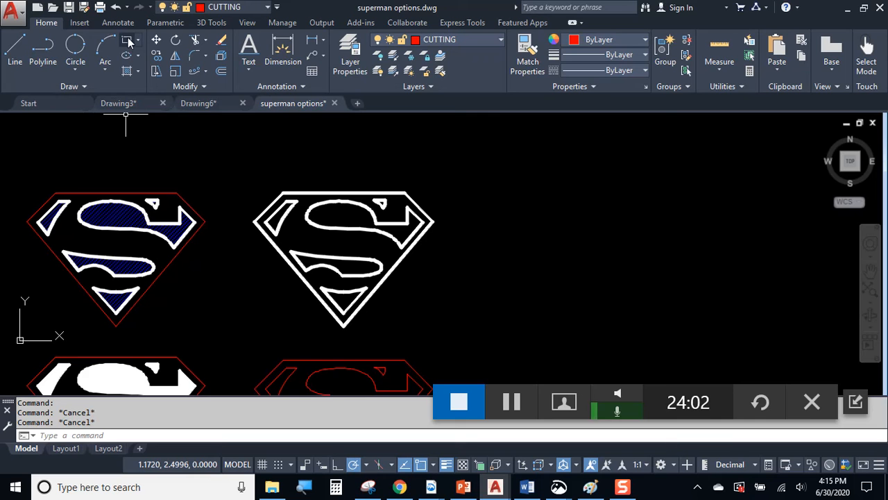
Draw a large center-radius circle to the right of the logo.
{"action": "left_click", "coordinate": [77, 71]}
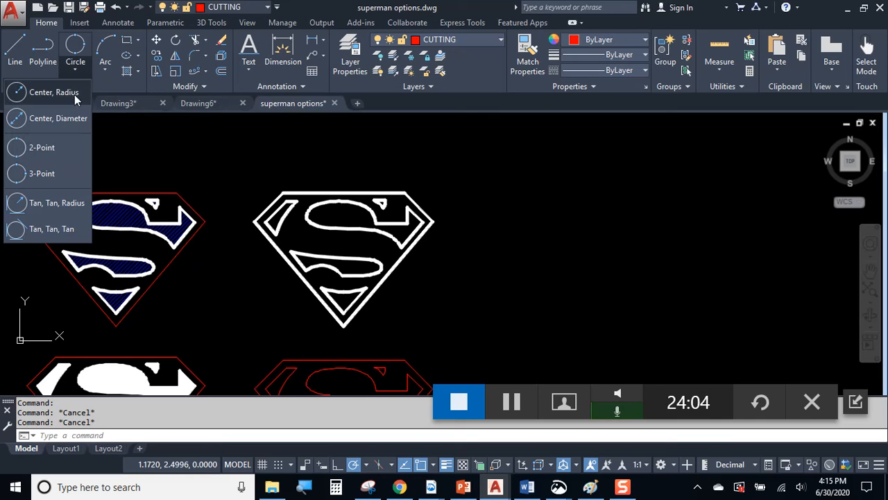
{"action": "left_click", "coordinate": [76, 98]}
{"action": "left_click", "coordinate": [624, 208]}
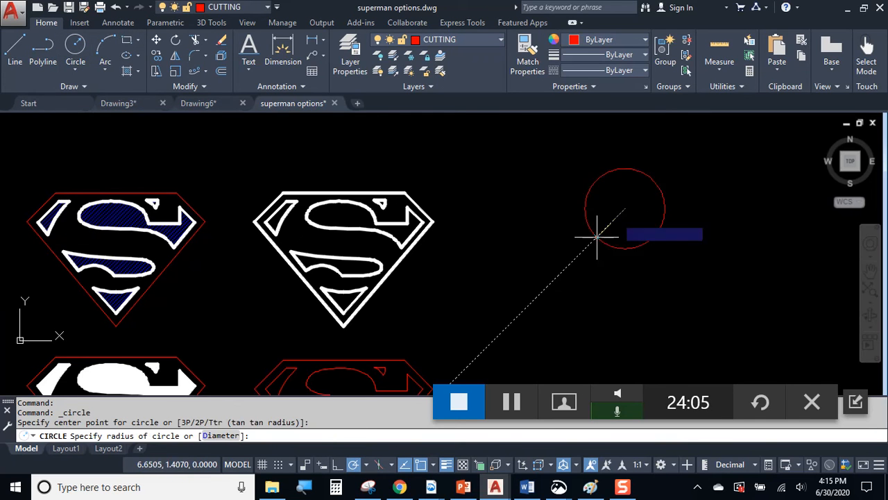
{"action": "left_click", "coordinate": [558, 275]}
{"action": "middle_click_drag", "start_coordinate": [598, 227], "coordinate": [559, 257]}
Add a small hole circle at the big circle's top and begin moving it into place.
{"action": "key", "text": "Return"}
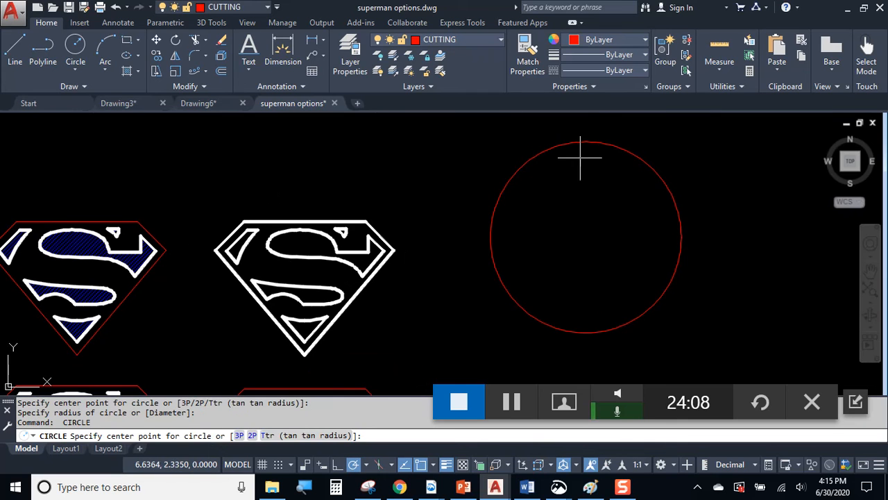
{"action": "left_click", "coordinate": [583, 152]}
{"action": "left_click", "coordinate": [585, 156]}
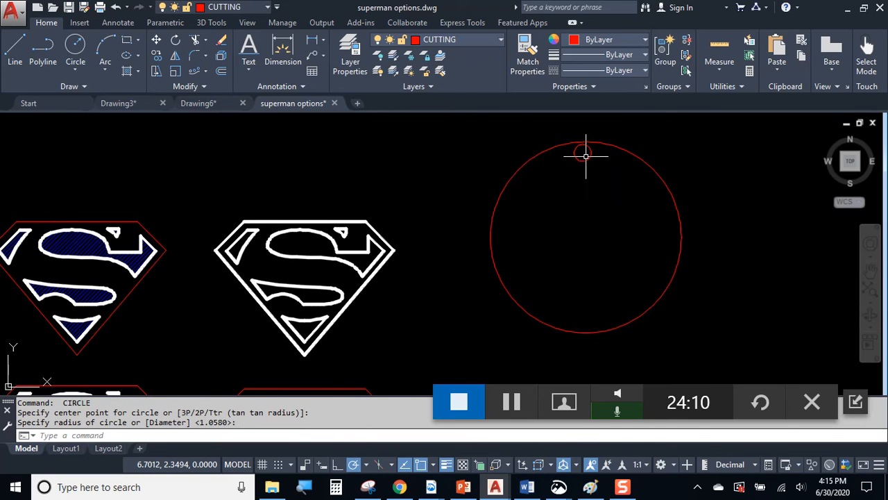
{"action": "left_click", "coordinate": [586, 158]}
{"action": "type", "text": "m"}
{"action": "key", "text": "Return"}
{"action": "left_click", "coordinate": [600, 179]}
Drop the small hole inside the rim, then move the window-selected white logo into the red circle.
{"action": "left_click", "coordinate": [601, 188]}
{"action": "left_click", "coordinate": [208, 193]}
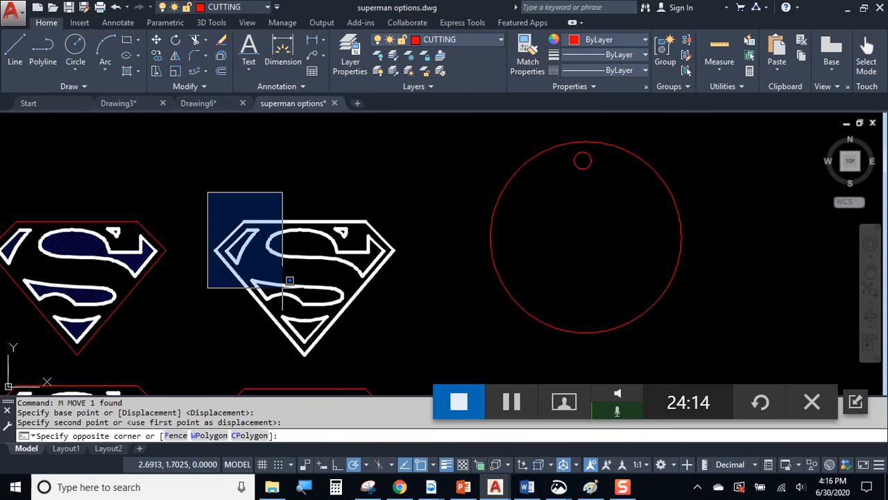
{"action": "left_click", "coordinate": [446, 357]}
{"action": "left_click", "coordinate": [157, 40]}
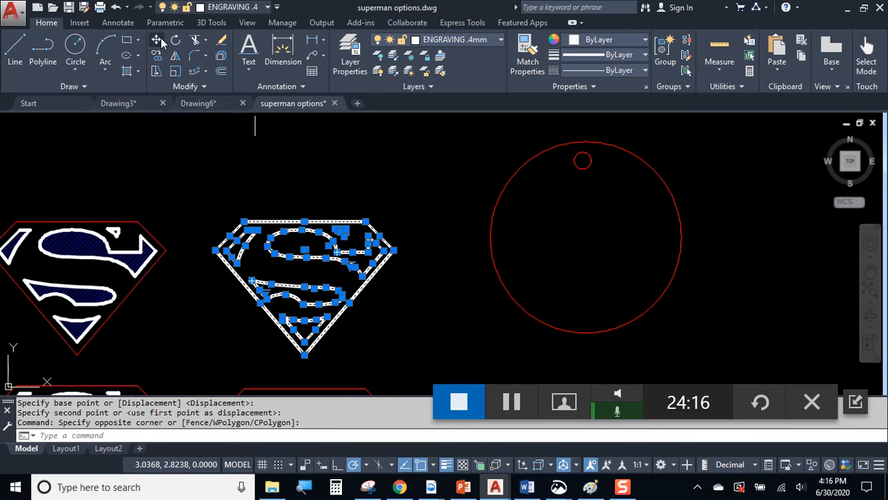
{"action": "left_click", "coordinate": [300, 273]}
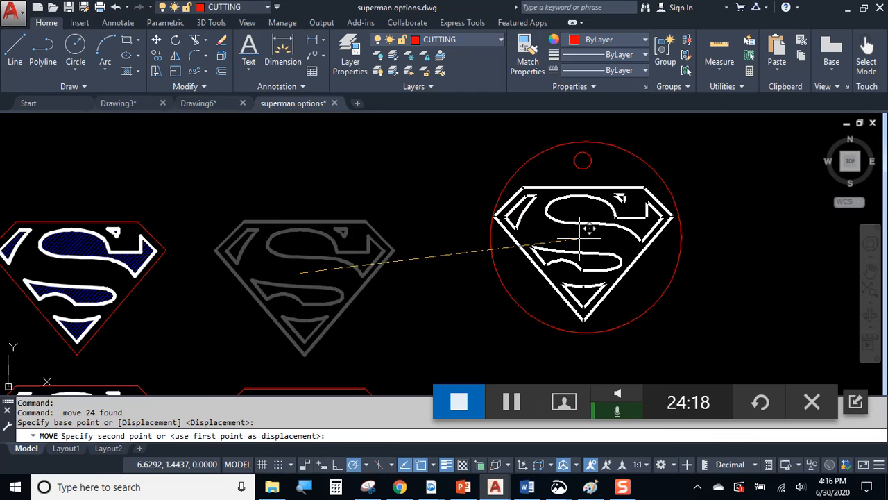
{"action": "left_click", "coordinate": [581, 236]}
Check the tag by selecting the red circle and small hole, then clear and re-centre the view.
{"action": "scroll", "coordinate": [641, 236], "scroll_direction": "up", "scroll_amount": 2}
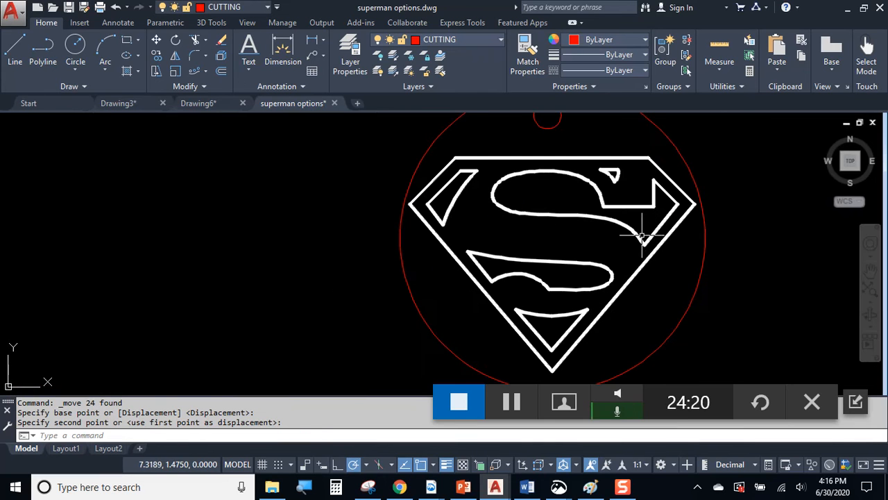
{"action": "scroll", "coordinate": [610, 248], "scroll_direction": "down", "scroll_amount": 2}
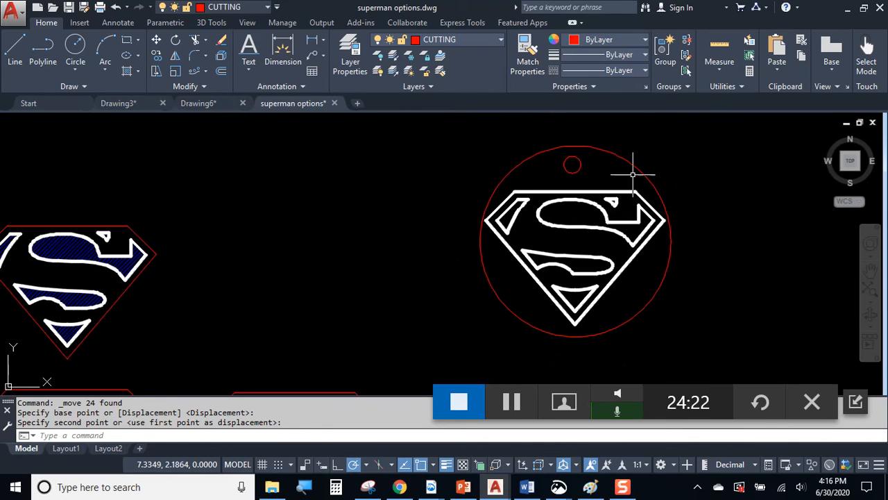
{"action": "left_click", "coordinate": [644, 178]}
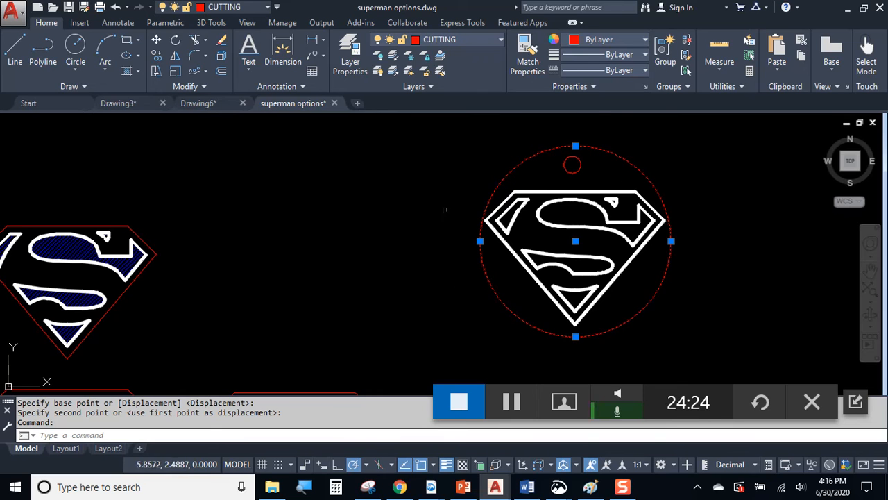
{"action": "middle_click_drag", "start_coordinate": [601, 179], "coordinate": [555, 179]}
{"action": "scroll", "coordinate": [490, 134], "scroll_direction": "up", "scroll_amount": 2}
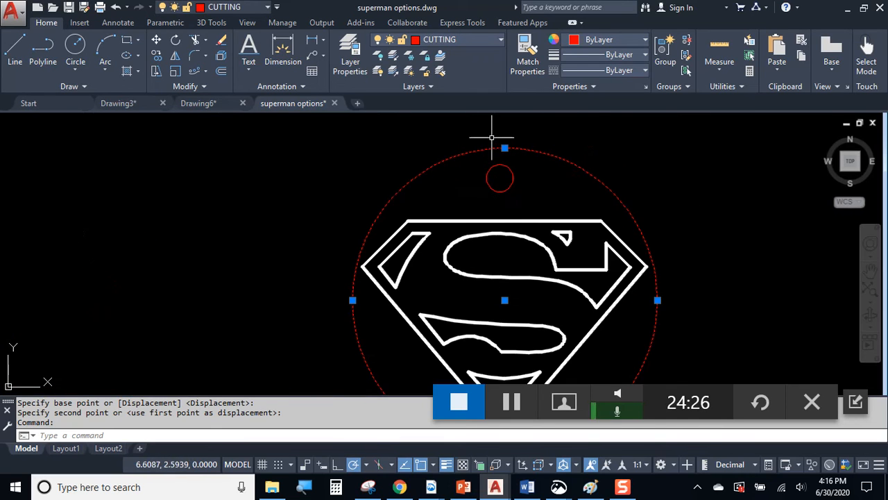
{"action": "left_click", "coordinate": [513, 171]}
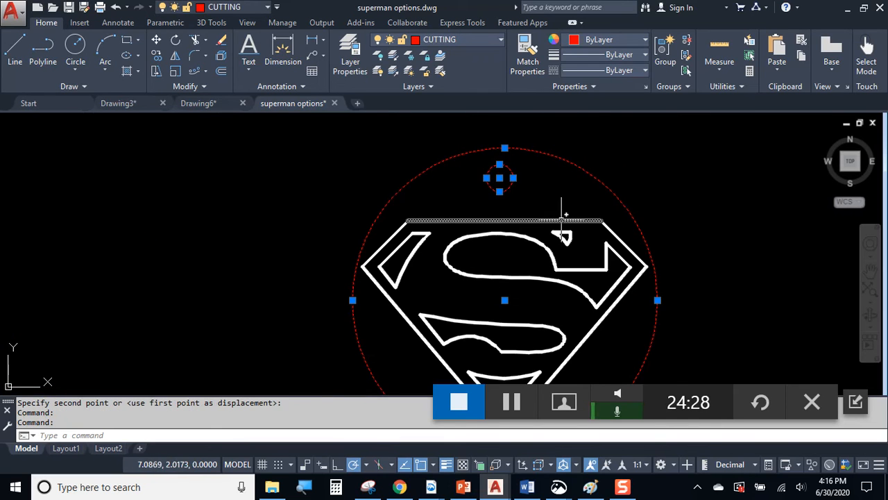
{"action": "key", "text": "Escape"}
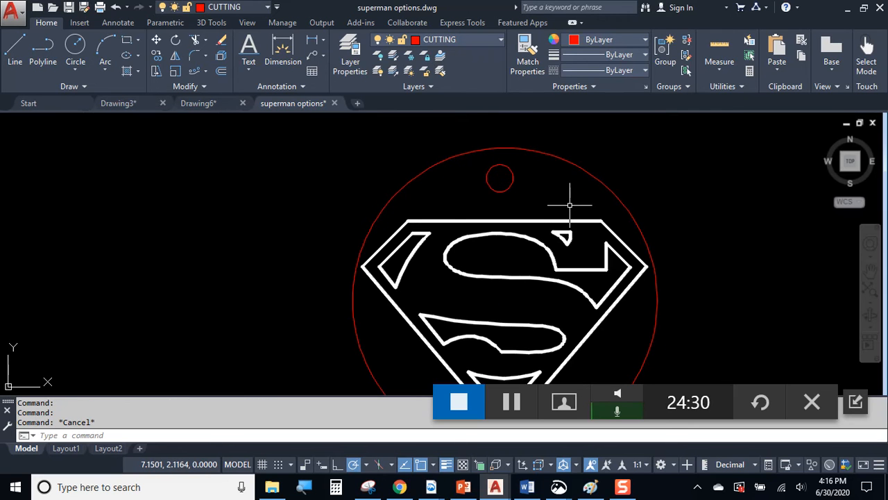
{"action": "scroll", "coordinate": [572, 206], "scroll_direction": "down", "scroll_amount": 1}
{"action": "middle_click_drag", "start_coordinate": [571, 206], "coordinate": [538, 207]}
{"action": "scroll", "coordinate": [545, 209], "scroll_direction": "up", "scroll_amount": 1}
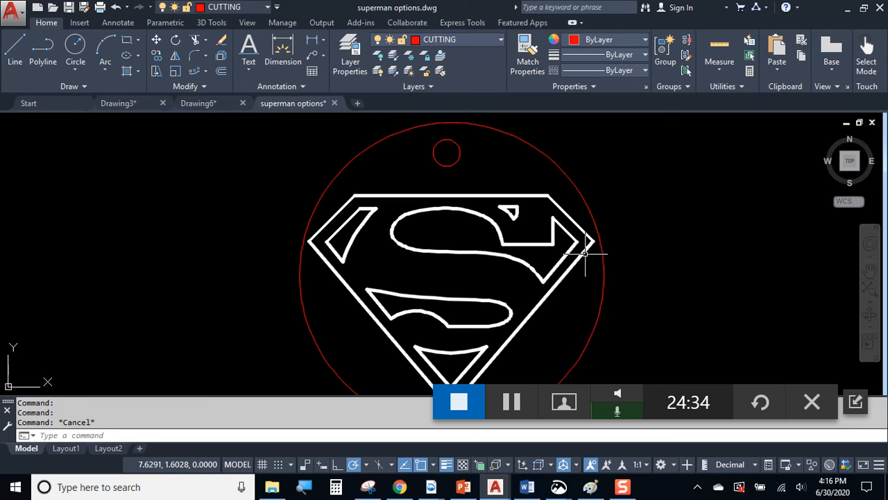
{"action": "scroll", "coordinate": [462, 234], "scroll_direction": "down", "scroll_amount": 3}
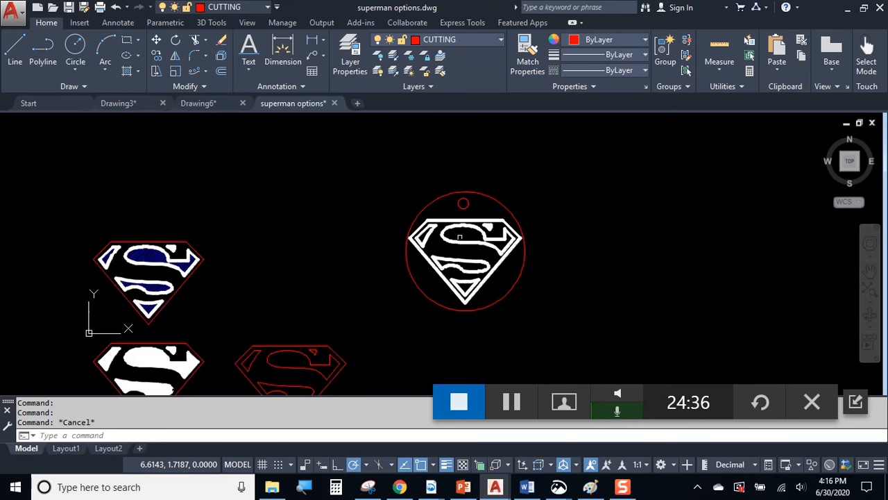
{"action": "middle_click_drag", "start_coordinate": [340, 292], "coordinate": [417, 227]}
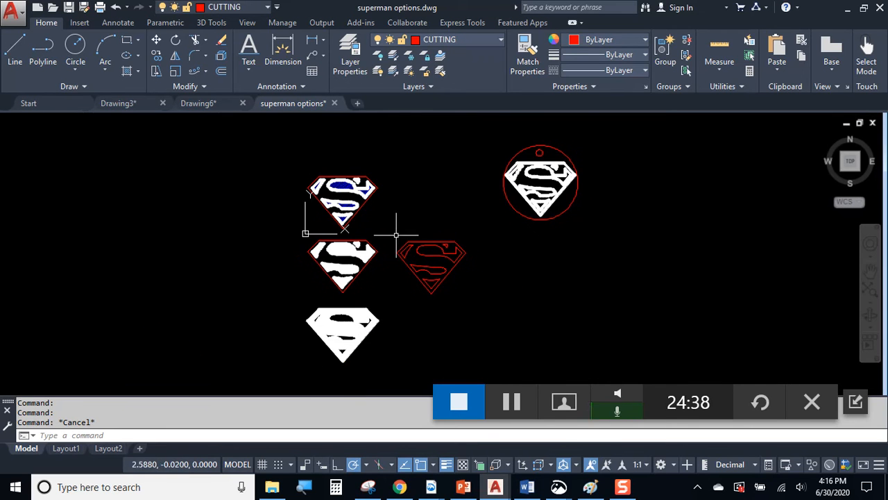
{"action": "middle_click_drag", "start_coordinate": [594, 192], "coordinate": [495, 213]}
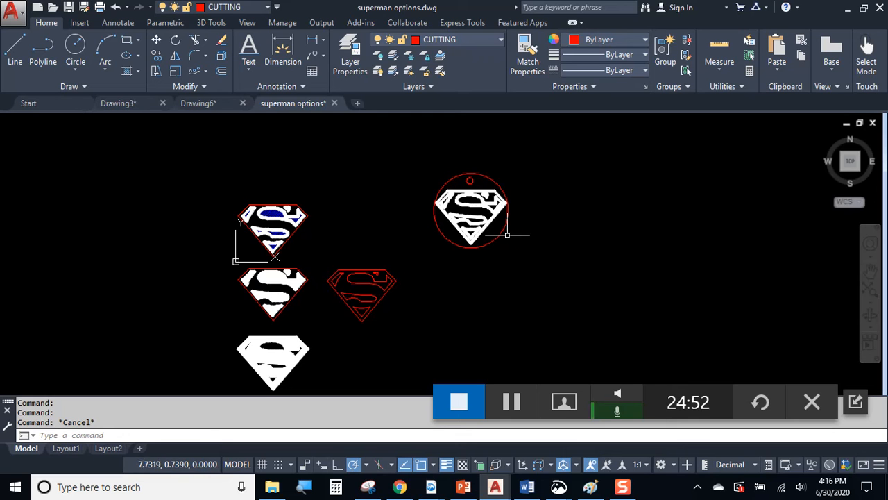
{"action": "scroll", "coordinate": [508, 234], "scroll_direction": "up", "scroll_amount": 2}
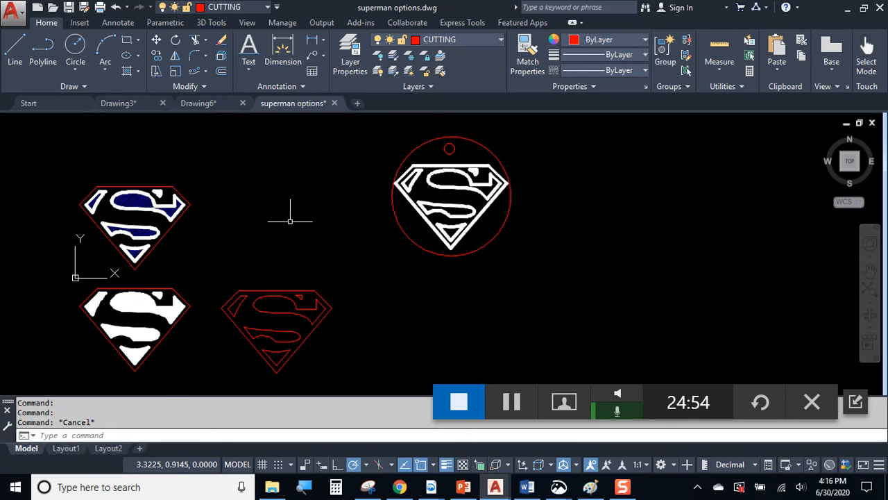
{"action": "scroll", "coordinate": [400, 192], "scroll_direction": "up", "scroll_amount": 3}
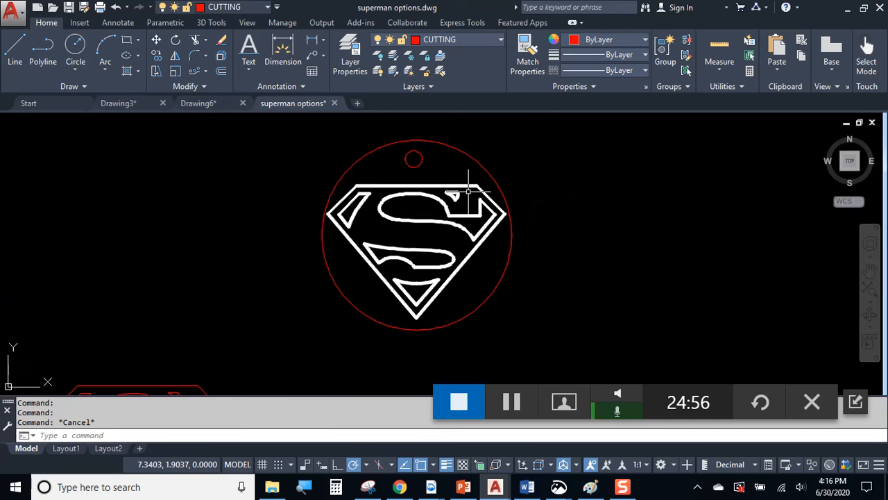
{"action": "left_click", "coordinate": [455, 186]}
{"action": "scroll", "coordinate": [350, 187], "scroll_direction": "up", "scroll_amount": 2}
{"action": "left_click", "coordinate": [345, 189]}
{"action": "left_click", "coordinate": [562, 204]}
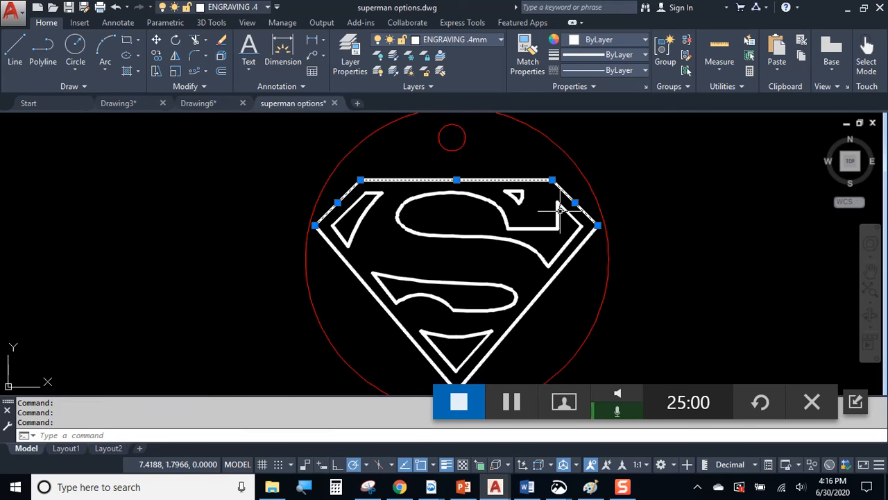
{"action": "key", "text": "Escape"}
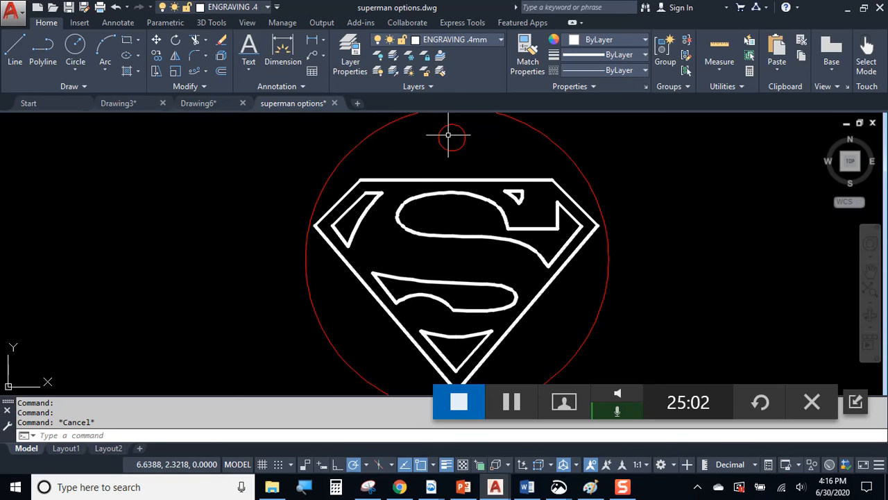
{"action": "left_click", "coordinate": [448, 135]}
{"action": "scroll", "coordinate": [500, 187], "scroll_direction": "down", "scroll_amount": 3}
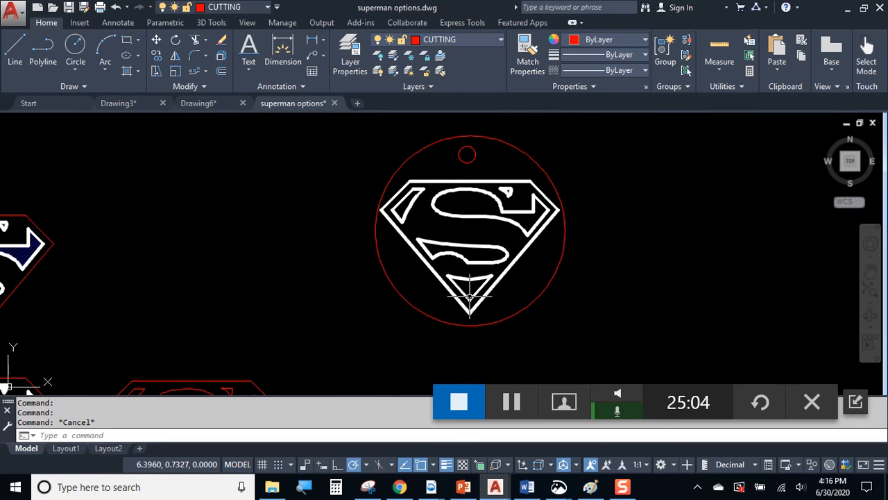
{"action": "left_click", "coordinate": [598, 147]}
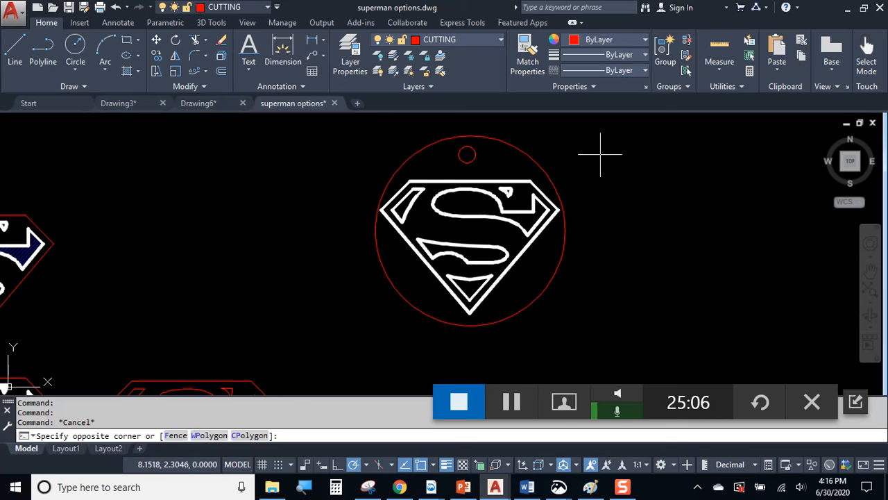
{"action": "left_click", "coordinate": [345, 311]}
{"action": "key", "text": "Escape"}
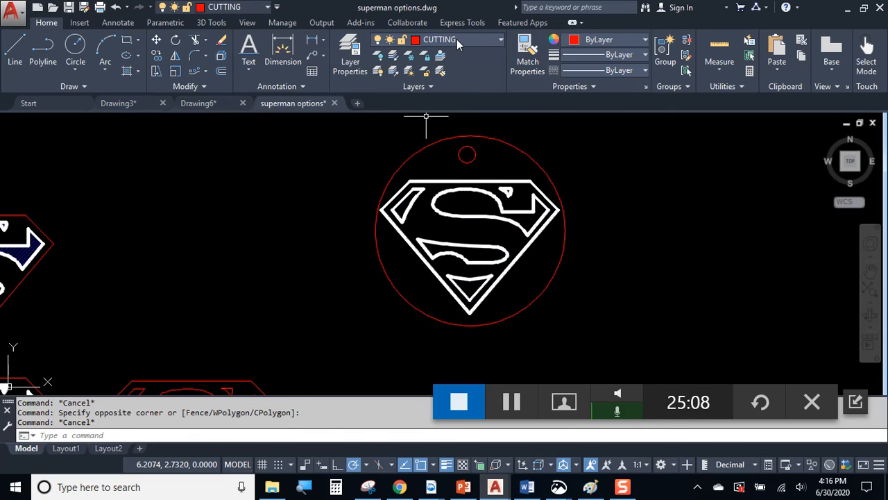
{"action": "left_click", "coordinate": [456, 40]}
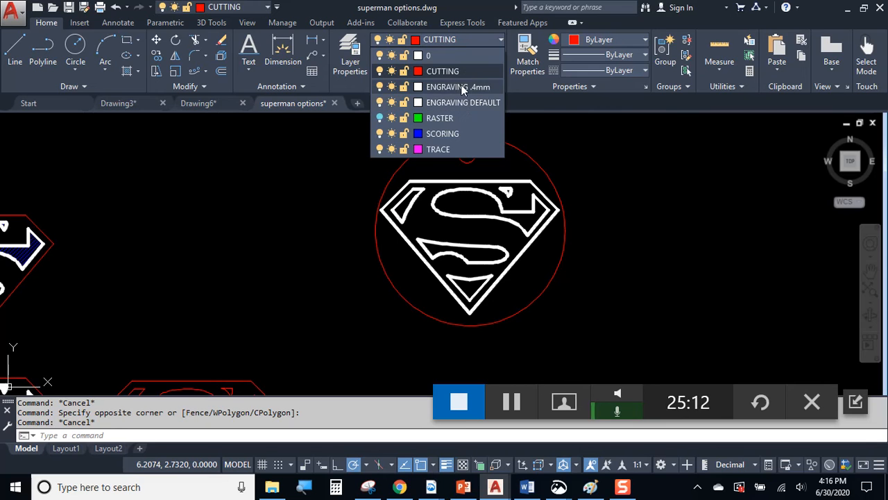
{"action": "key", "text": "Escape"}
{"action": "key", "text": "Escape"}
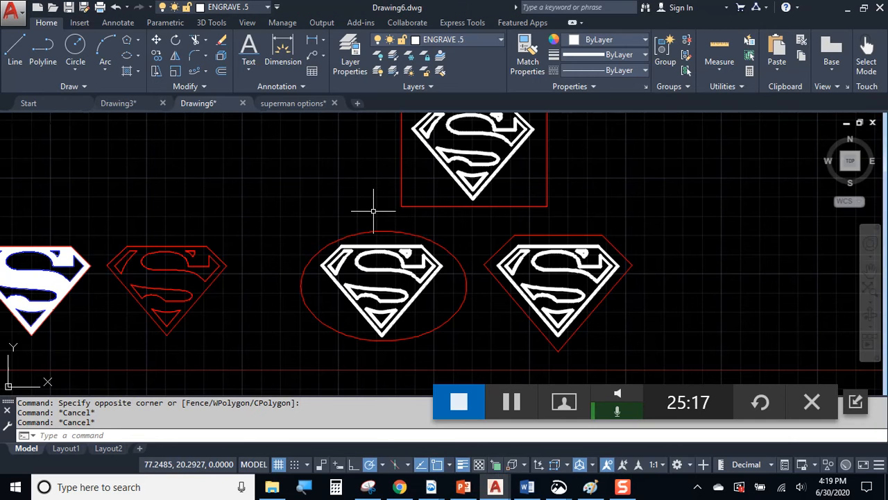
Select the rectangle, ellipse and hexagon outlines in turn to check each variant's frame.
{"action": "middle_click_drag", "start_coordinate": [373, 211], "coordinate": [363, 244]}
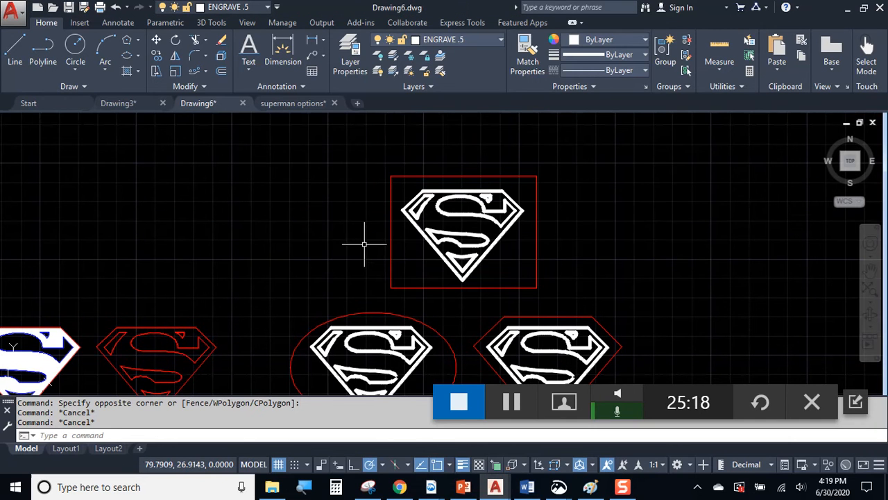
{"action": "left_click", "coordinate": [505, 176]}
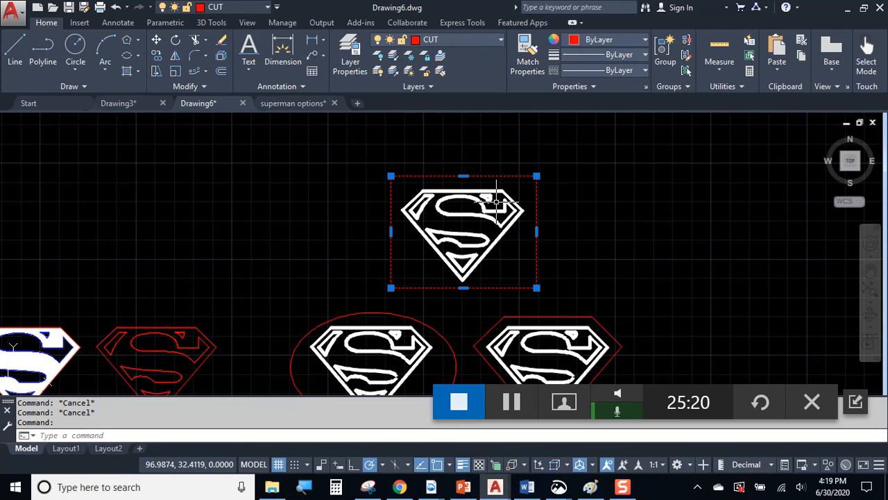
{"action": "middle_click_drag", "start_coordinate": [493, 283], "coordinate": [521, 230]}
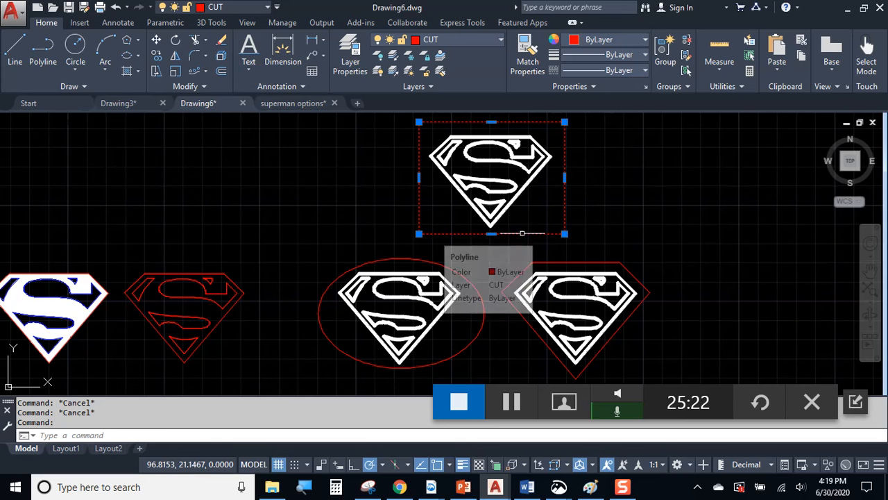
{"action": "middle_click_drag", "start_coordinate": [573, 208], "coordinate": [595, 201]}
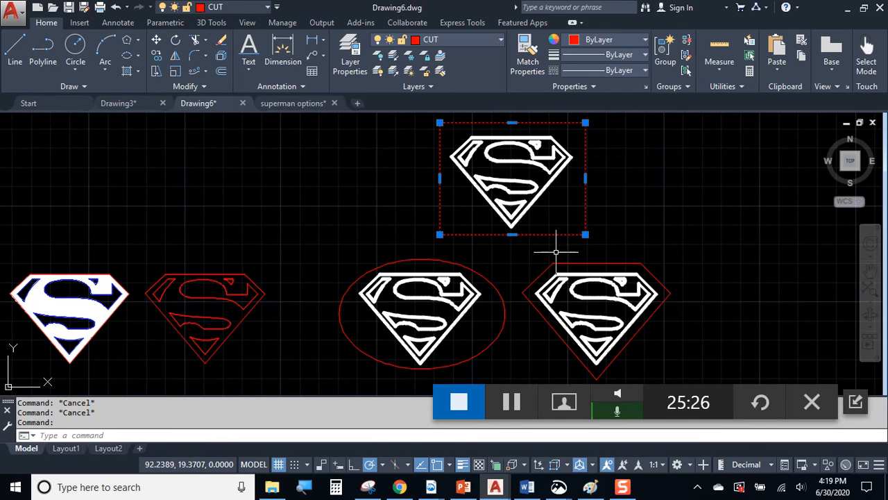
{"action": "scroll", "coordinate": [556, 252], "scroll_direction": "up", "scroll_amount": 2}
{"action": "left_click", "coordinate": [531, 250]}
{"action": "left_click", "coordinate": [140, 54]}
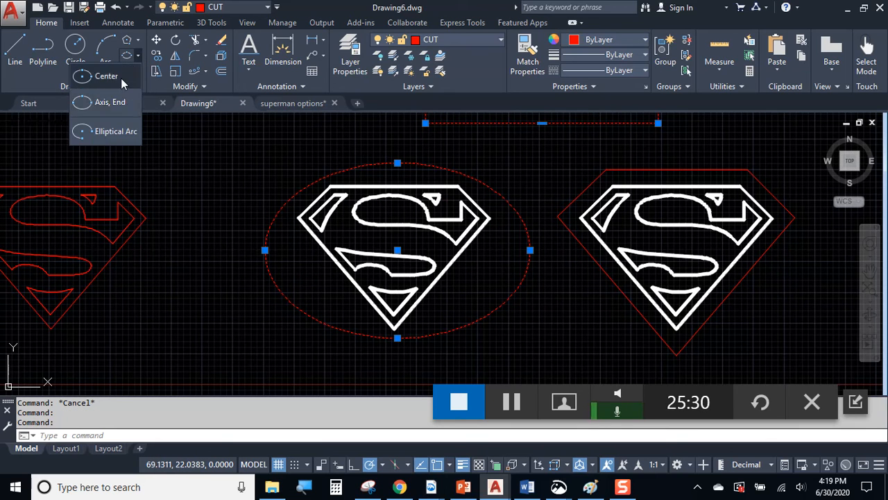
{"action": "key", "text": "Escape"}
{"action": "left_click", "coordinate": [648, 171]}
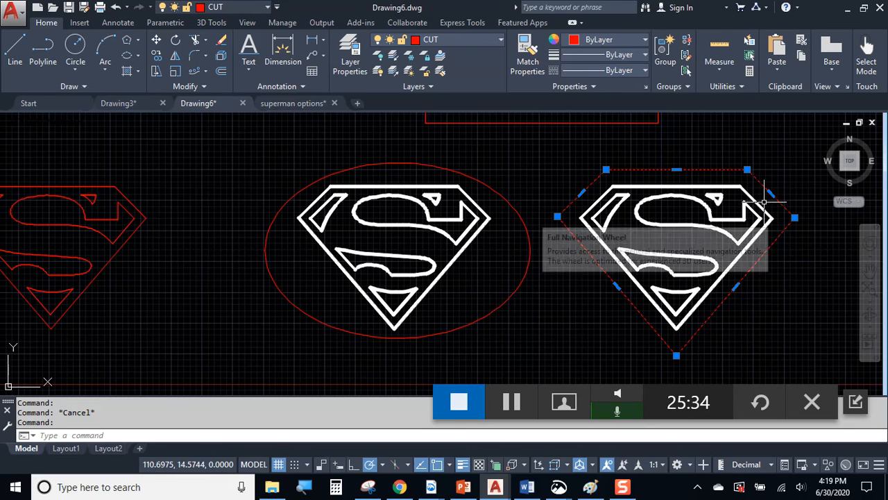
{"action": "key", "text": "Escape"}
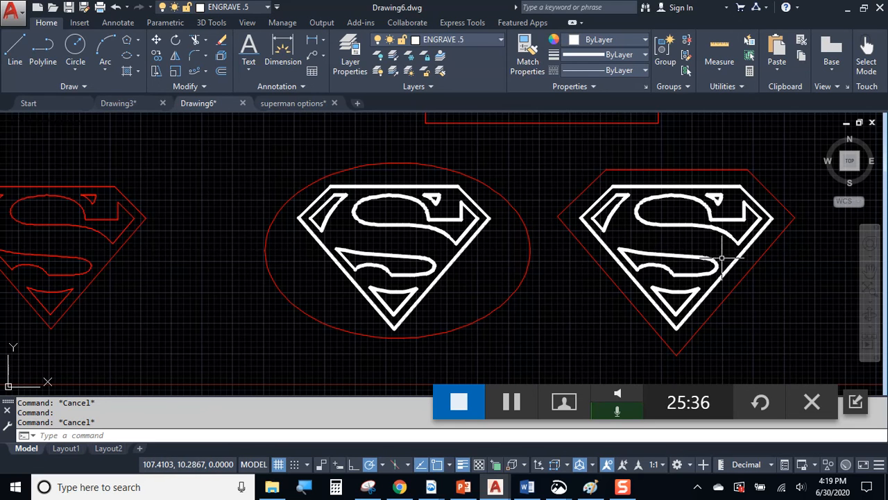
Pan across all the logo designs and expand the Modify panel slideout.
{"action": "scroll", "coordinate": [721, 258], "scroll_direction": "down", "scroll_amount": 5}
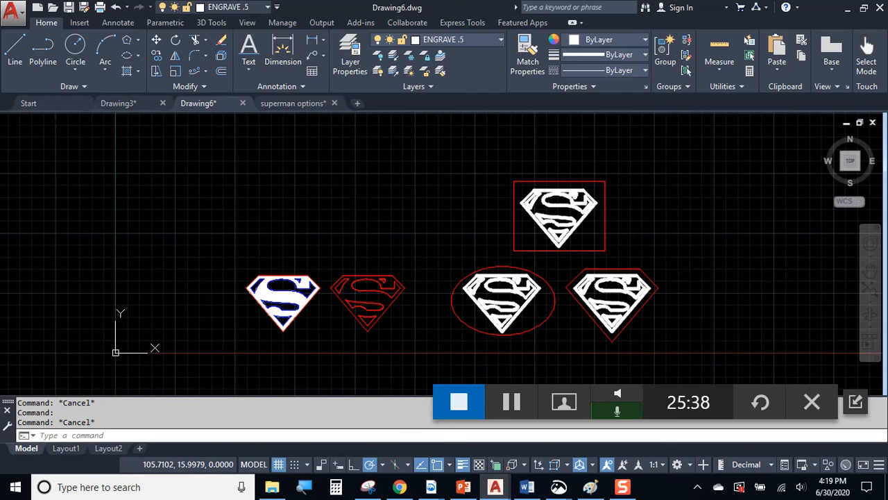
{"action": "middle_click_drag", "start_coordinate": [561, 238], "coordinate": [489, 200]}
{"action": "scroll", "coordinate": [494, 160], "scroll_direction": "up", "scroll_amount": 2}
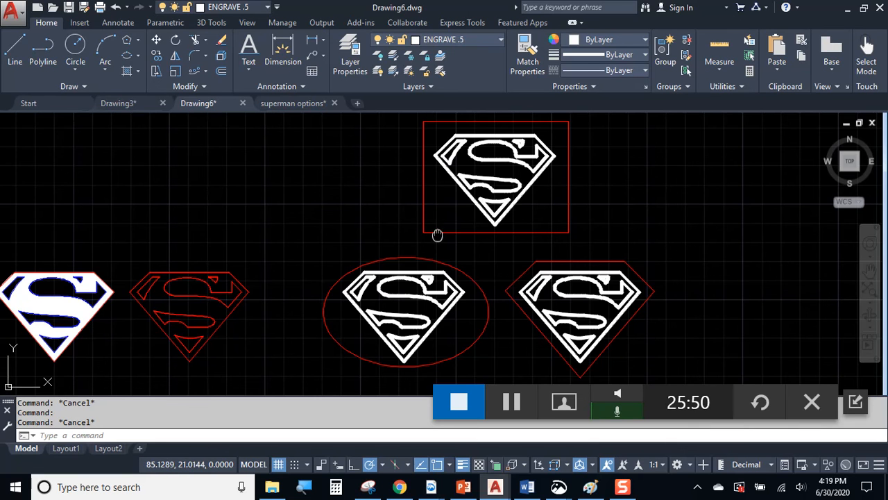
{"action": "middle_click_drag", "start_coordinate": [438, 235], "coordinate": [389, 257]}
{"action": "middle_click_drag", "start_coordinate": [555, 248], "coordinate": [446, 234]}
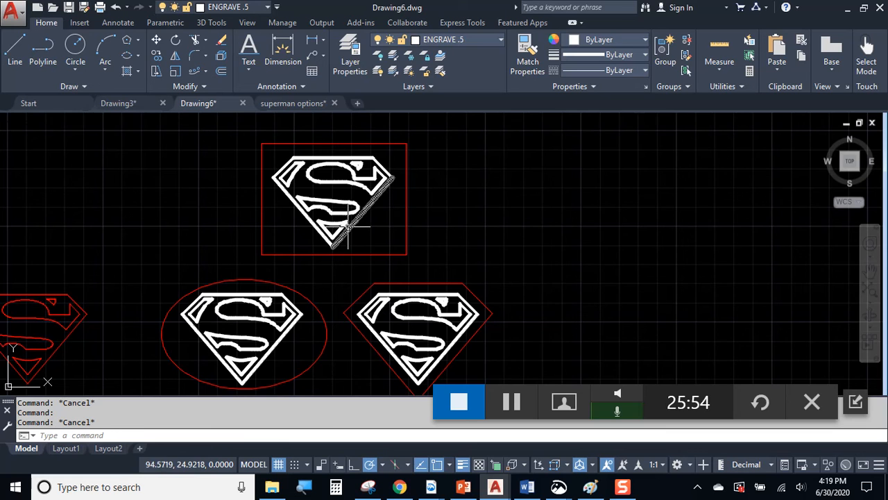
{"action": "mouse_move", "coordinate": [240, 240]}
{"action": "middle_mouse_down"}
{"action": "mouse_move", "coordinate": [415, 220]}
{"action": "mouse_move", "coordinate": [408, 209]}
{"action": "middle_mouse_up"}
{"action": "mouse_move", "coordinate": [357, 234]}
{"action": "middle_mouse_down"}
{"action": "mouse_move", "coordinate": [303, 254]}
{"action": "mouse_move", "coordinate": [307, 238]}
{"action": "middle_mouse_up"}
{"action": "middle_click_drag", "start_coordinate": [224, 264], "coordinate": [456, 247]}
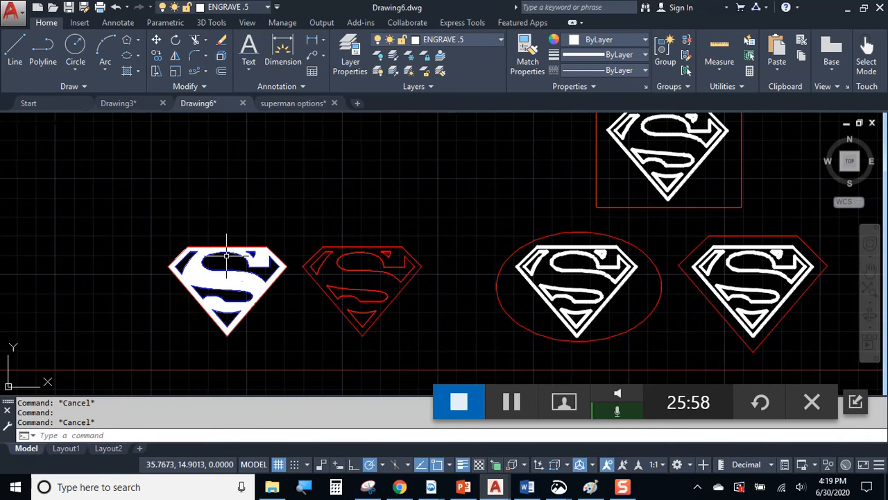
{"action": "left_click", "coordinate": [203, 89]}
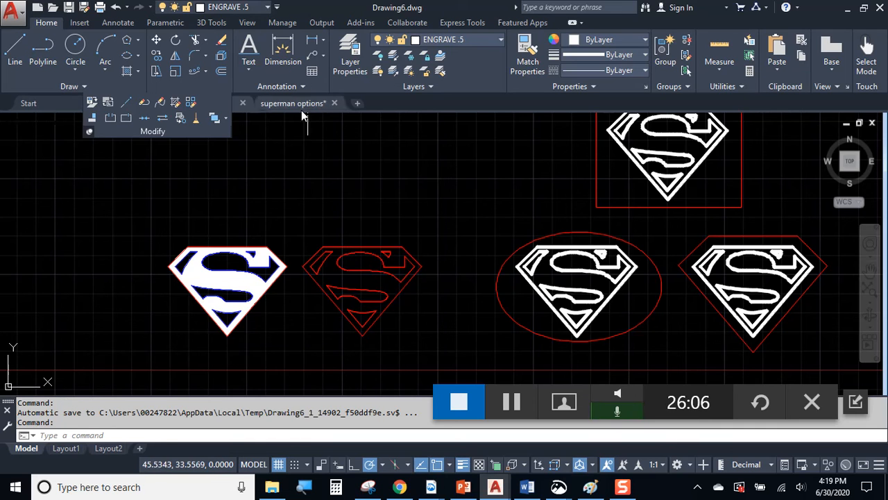
Run Delete Duplicate Objects on every logo, removing 13 duplicates and 3 overlapping segments.
{"action": "left_click", "coordinate": [197, 121]}
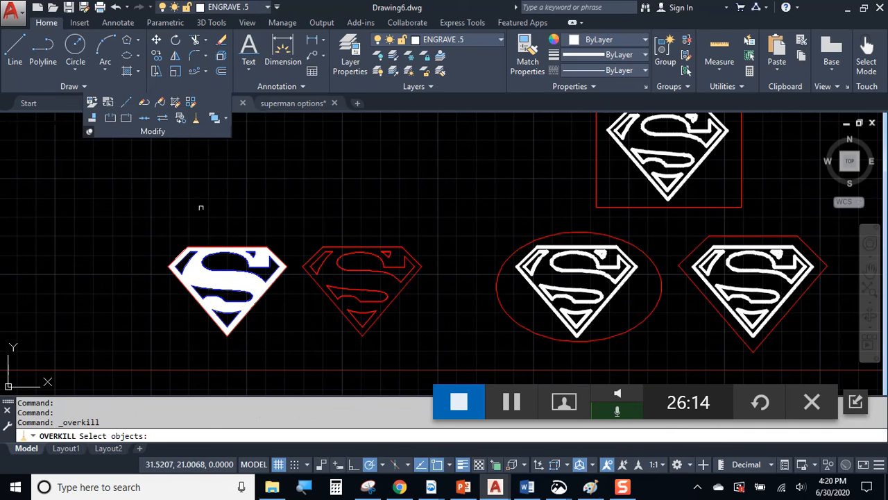
{"action": "left_click", "coordinate": [126, 198]}
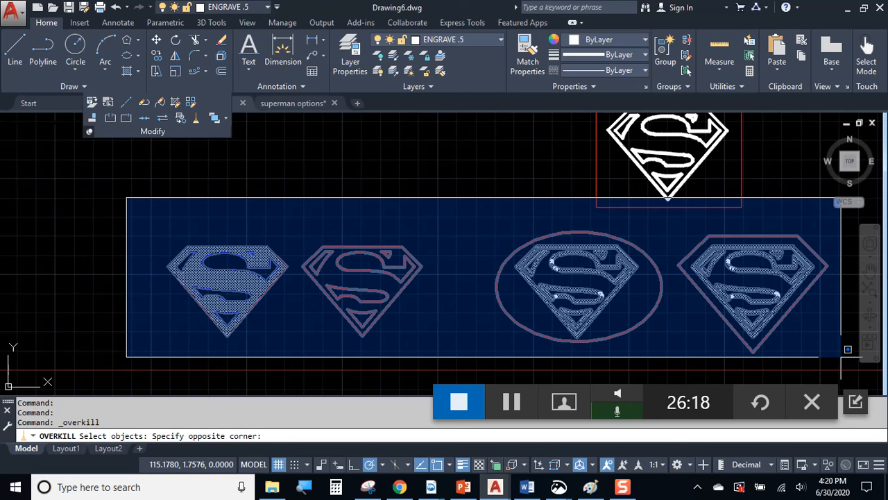
{"action": "left_click", "coordinate": [847, 349]}
{"action": "scroll", "coordinate": [786, 334], "scroll_direction": "down", "scroll_amount": 3}
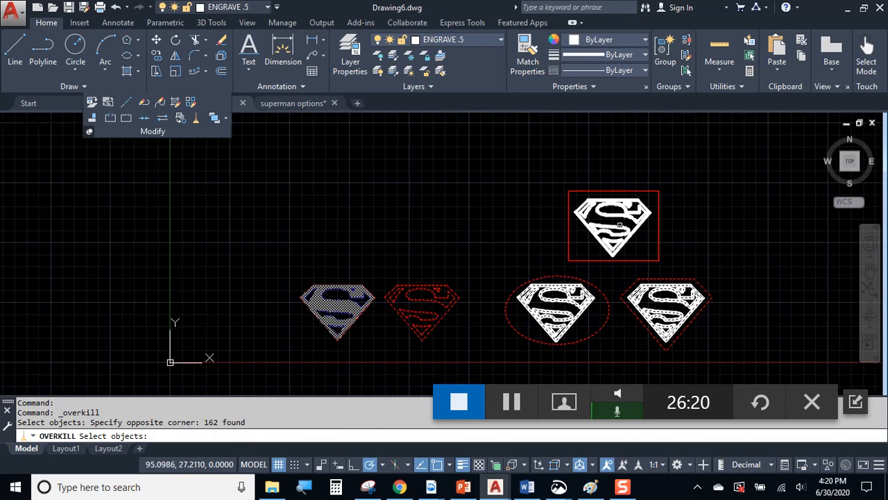
{"action": "left_click", "coordinate": [533, 162]}
{"action": "left_click", "coordinate": [707, 279]}
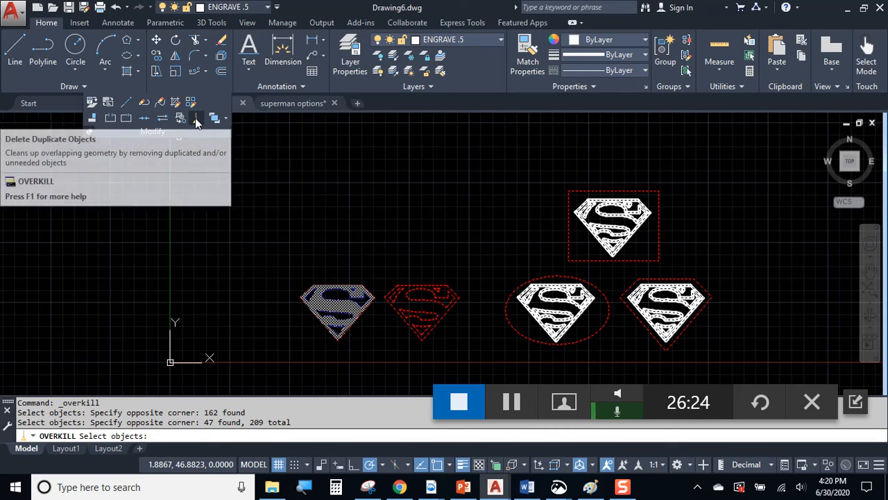
{"action": "left_click", "coordinate": [269, 173]}
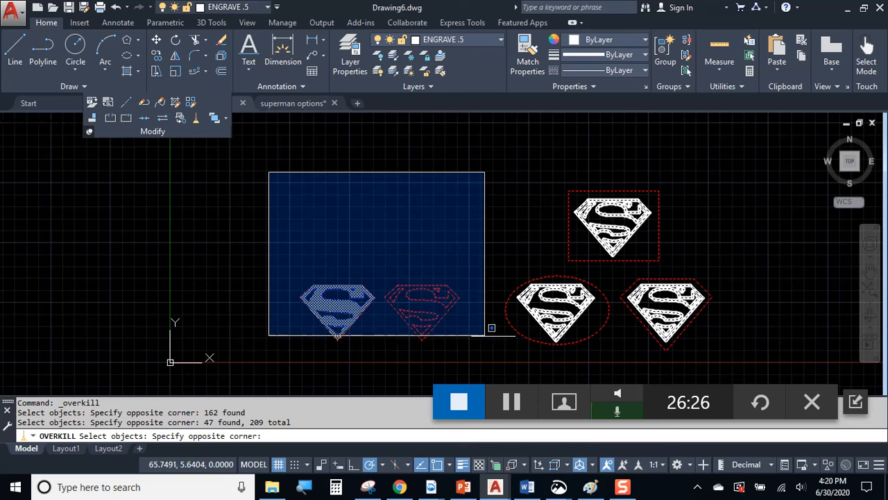
{"action": "left_click", "coordinate": [736, 358]}
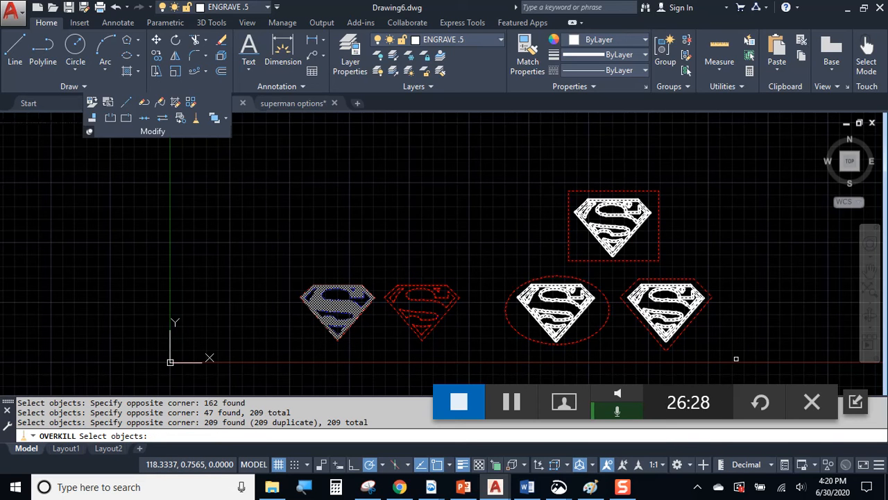
{"action": "key", "text": "Return"}
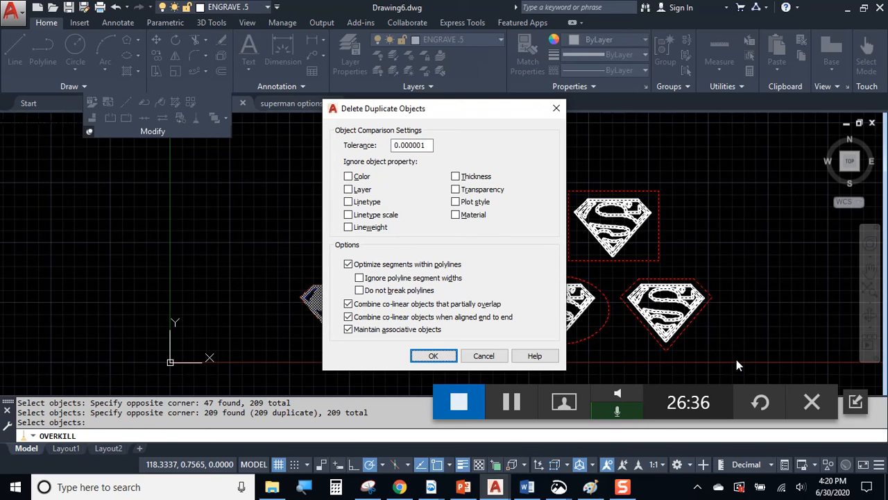
{"action": "left_click", "coordinate": [433, 357]}
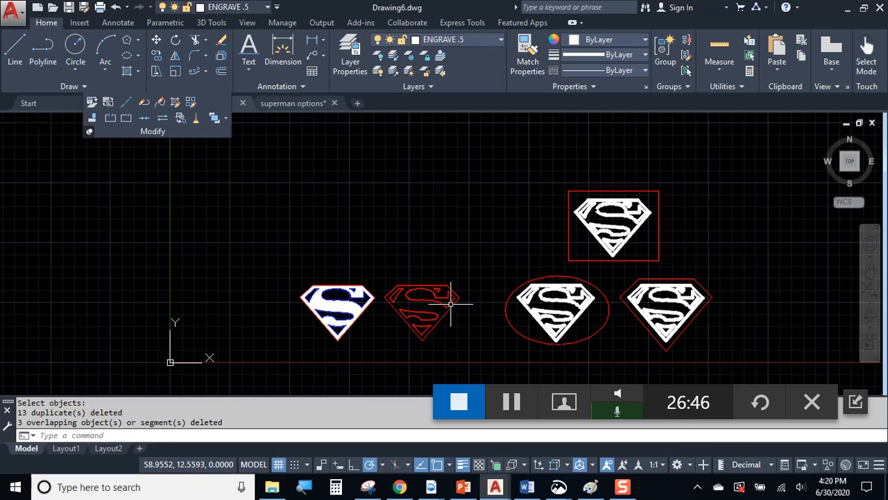
Zoom in to inspect the red outline's top edge, then pan back over all the shields.
{"action": "scroll", "coordinate": [435, 310], "scroll_direction": "up", "scroll_amount": 2}
{"action": "scroll", "coordinate": [435, 311], "scroll_direction": "up", "scroll_amount": 4}
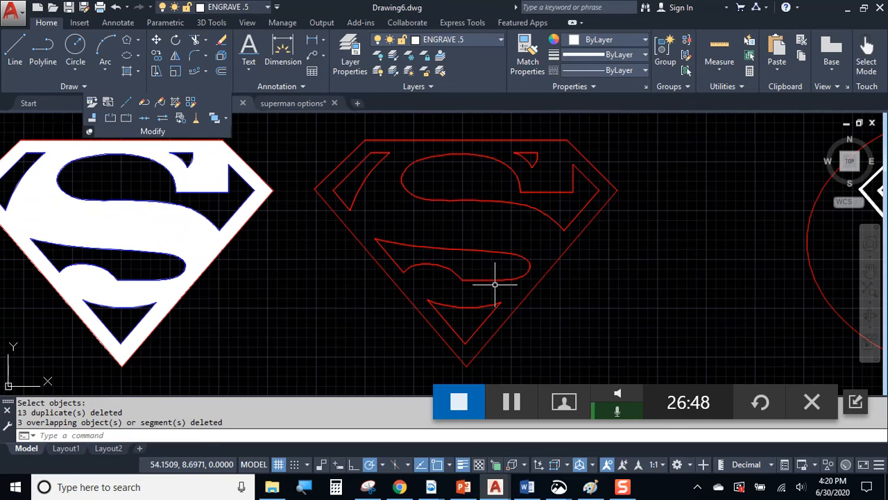
{"action": "left_click", "coordinate": [524, 140]}
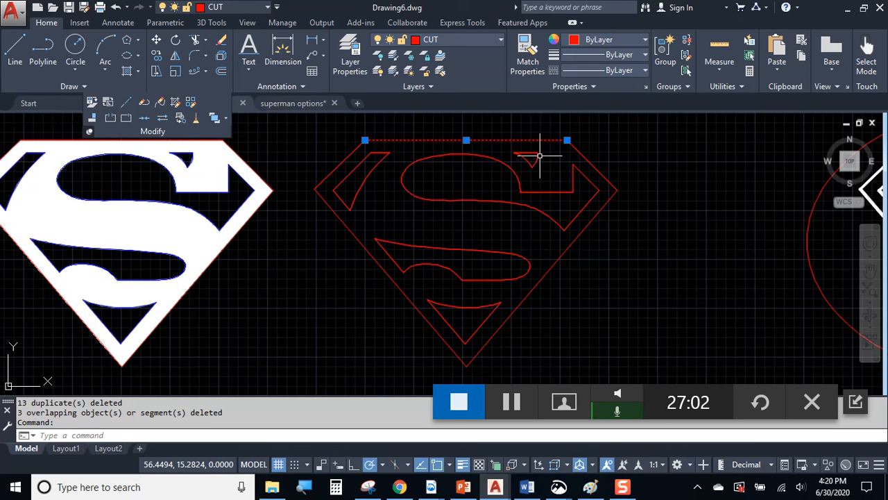
{"action": "key", "text": "Escape"}
{"action": "key", "text": "Escape"}
{"action": "key", "text": "Escape"}
{"action": "scroll", "coordinate": [527, 153], "scroll_direction": "down", "scroll_amount": 5}
{"action": "middle_click_drag", "start_coordinate": [652, 257], "coordinate": [479, 273]}
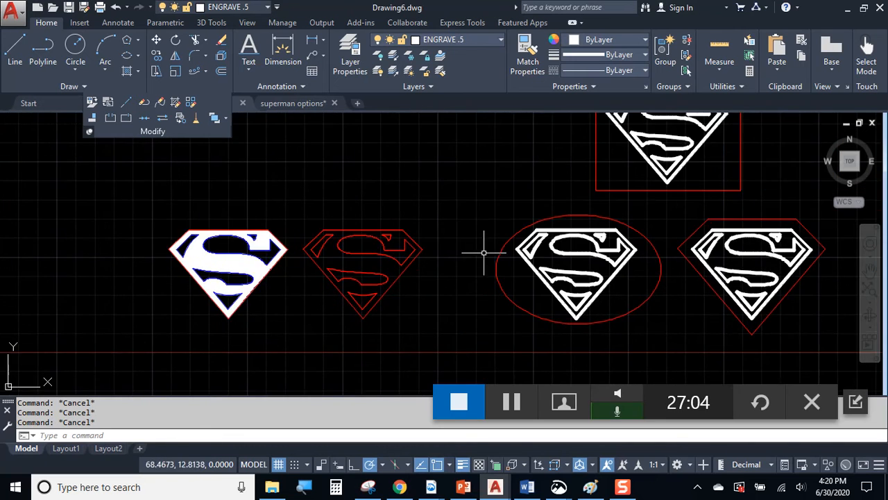
{"action": "scroll", "coordinate": [479, 272], "scroll_direction": "down", "scroll_amount": 2}
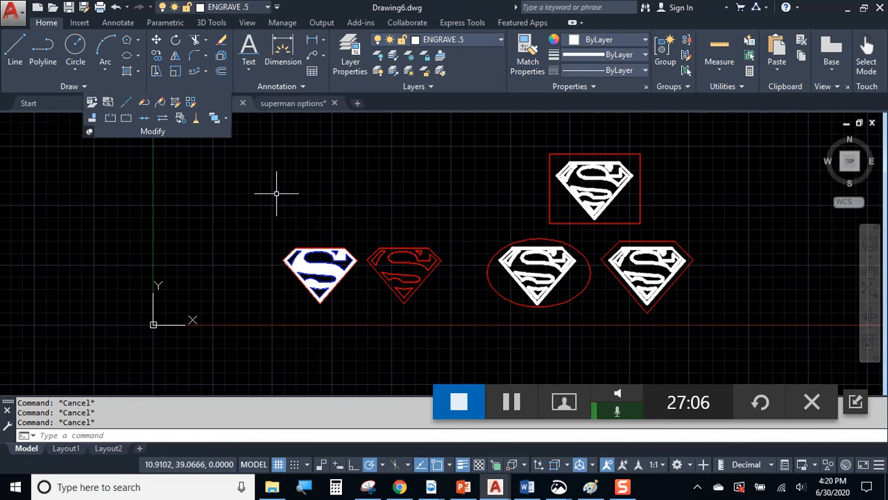
{"action": "middle_click_drag", "start_coordinate": [361, 254], "coordinate": [427, 254]}
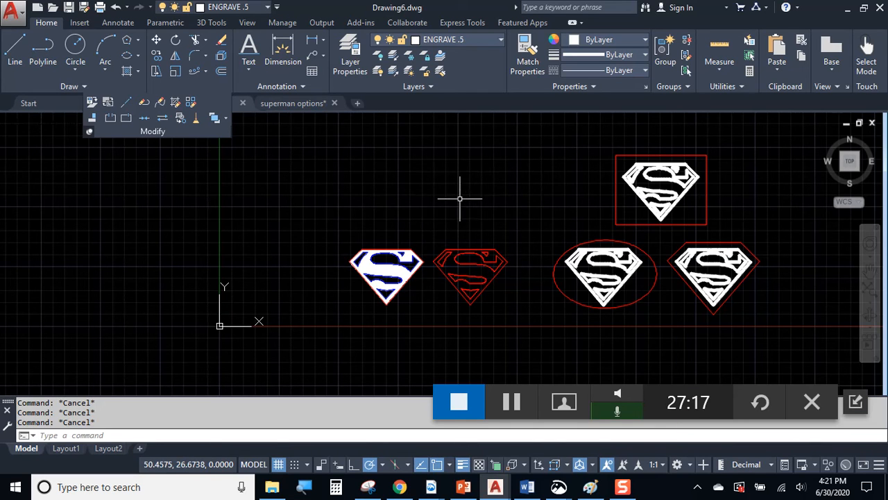
Start a rectangle with REC above the logos, then cancel it.
{"action": "type", "text": "rec"}
{"action": "key", "text": "Return"}
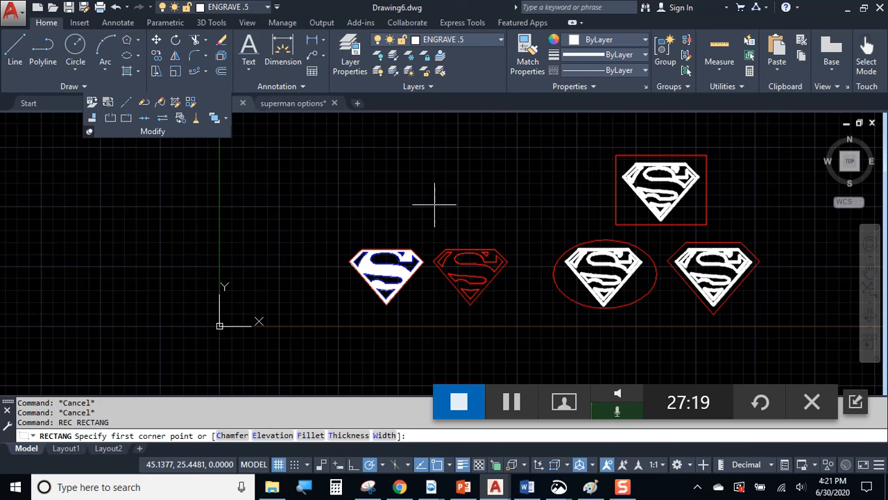
{"action": "left_click", "coordinate": [404, 227]}
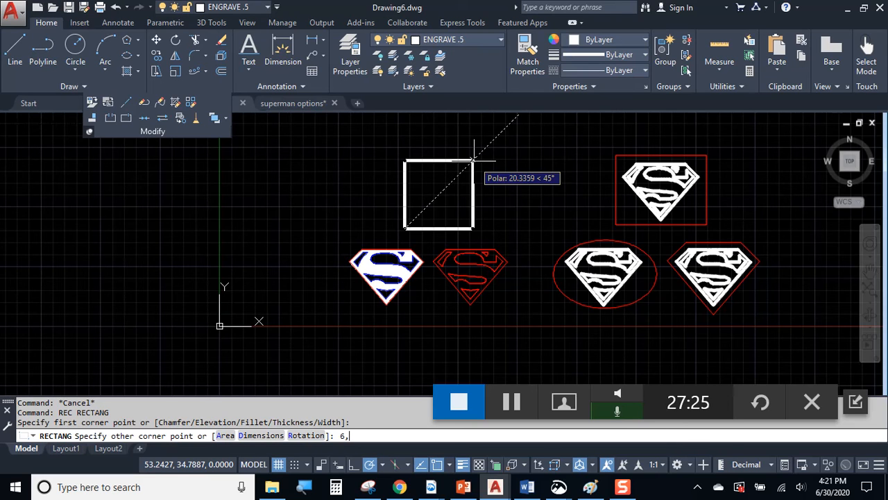
{"action": "key", "text": "BackSpace"}
{"action": "key", "text": "BackSpace"}
{"action": "key", "text": "Escape"}
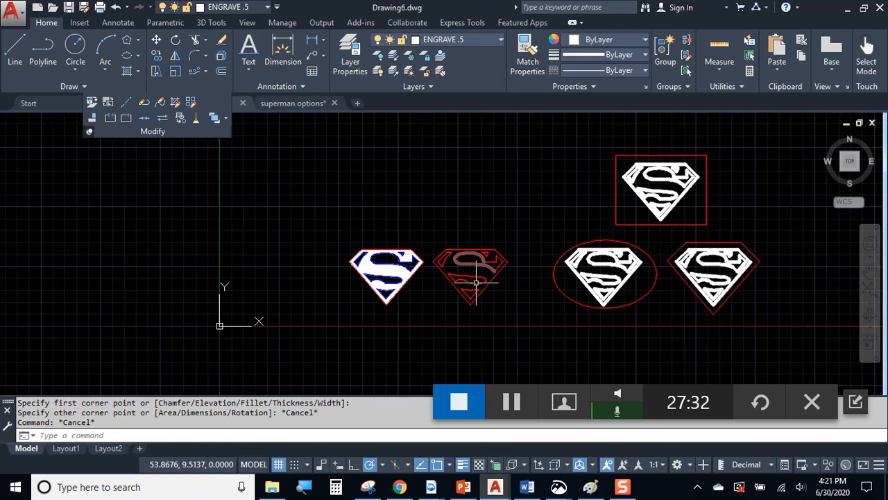
Window-select the red Superman outline, cancel without changes, and switch to the Week 7 page in Chrome.
{"action": "scroll", "coordinate": [470, 266], "scroll_direction": "up", "scroll_amount": 2}
{"action": "scroll", "coordinate": [541, 236], "scroll_direction": "up", "scroll_amount": 2}
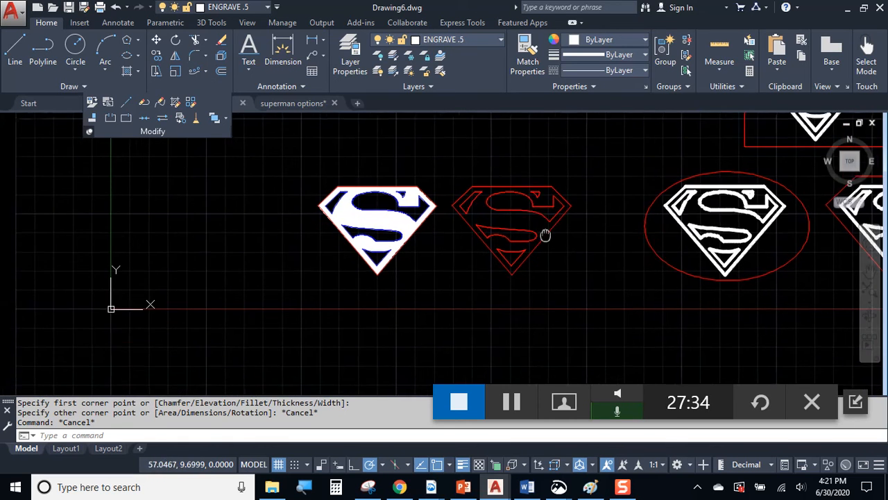
{"action": "middle_click_drag", "start_coordinate": [535, 238], "coordinate": [488, 255]}
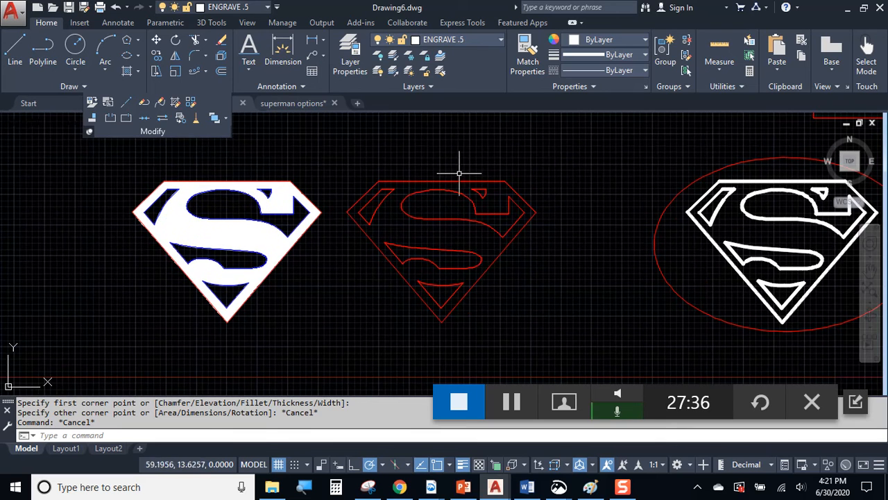
{"action": "left_click", "coordinate": [341, 159]}
{"action": "left_click", "coordinate": [582, 342]}
{"action": "key", "text": "Escape"}
{"action": "key", "text": "Escape"}
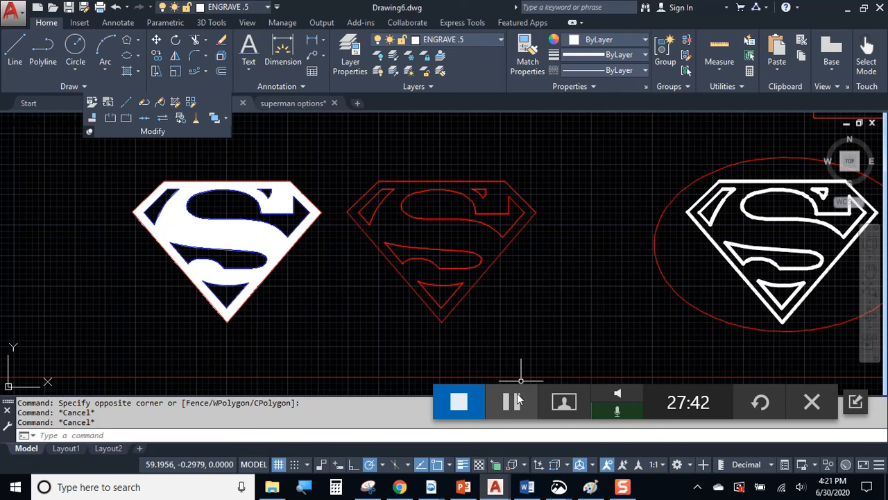
{"action": "key", "text": "alt+Tab"}
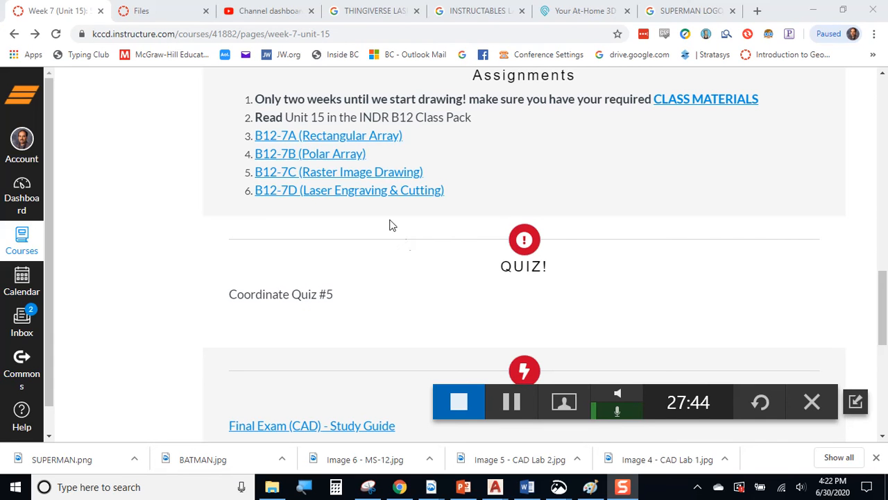
Open the B12-7D (Laser Engraving & Cutting) assignment from the Week 7 Assignments list.
{"action": "left_click", "coordinate": [366, 204]}
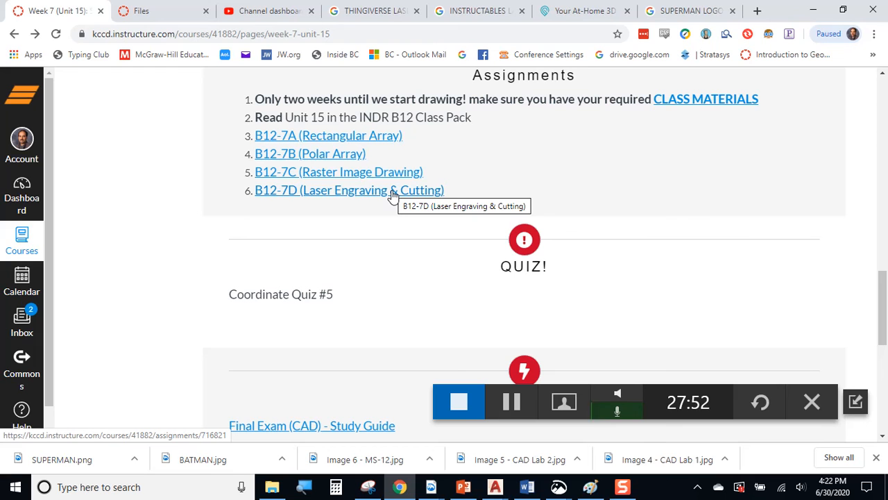
{"action": "left_click", "coordinate": [327, 196]}
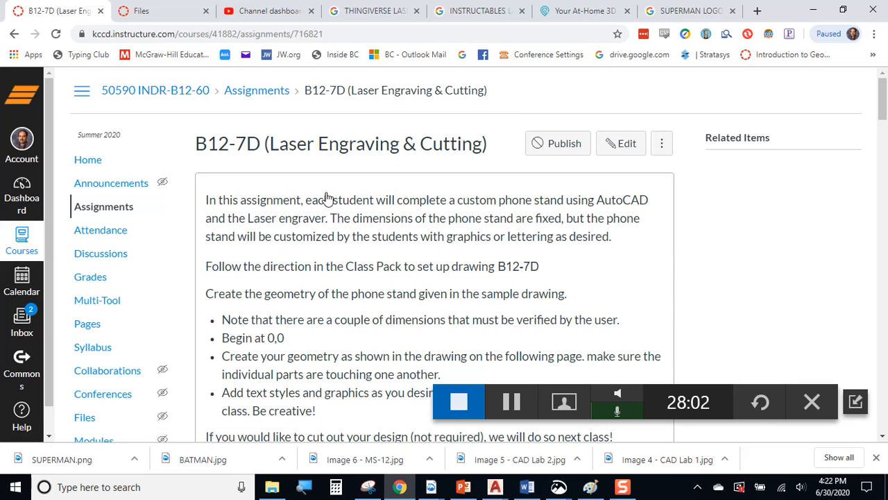
Scroll through the phone stand image and its dimensioned template drawings on the assignment page.
{"action": "scroll", "coordinate": [347, 276], "scroll_direction": "down", "scroll_amount": 1}
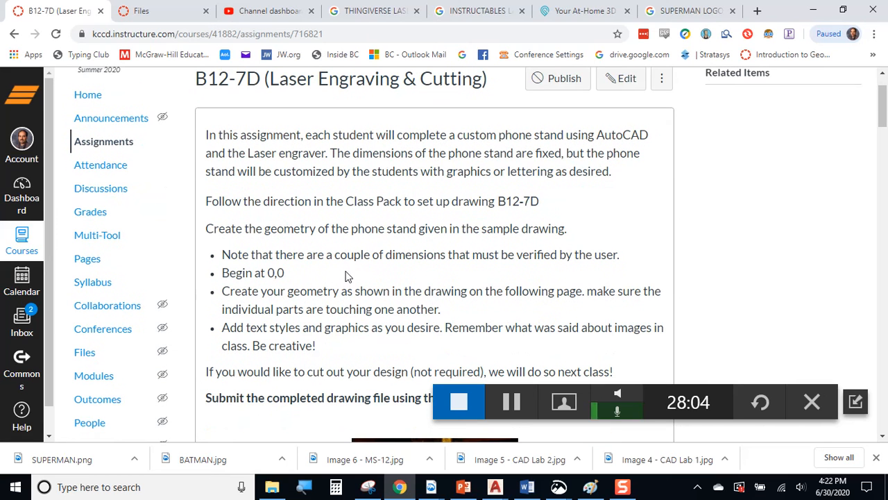
{"action": "scroll", "coordinate": [345, 244], "scroll_direction": "down", "scroll_amount": 9}
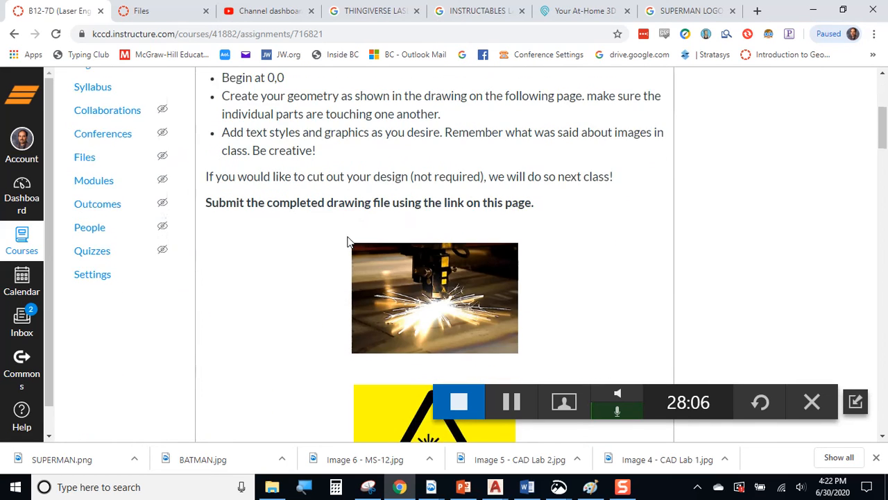
{"action": "scroll", "coordinate": [348, 242], "scroll_direction": "down", "scroll_amount": 2}
{"action": "scroll", "coordinate": [346, 242], "scroll_direction": "down", "scroll_amount": 1}
{"action": "scroll", "coordinate": [452, 291], "scroll_direction": "up", "scroll_amount": 1}
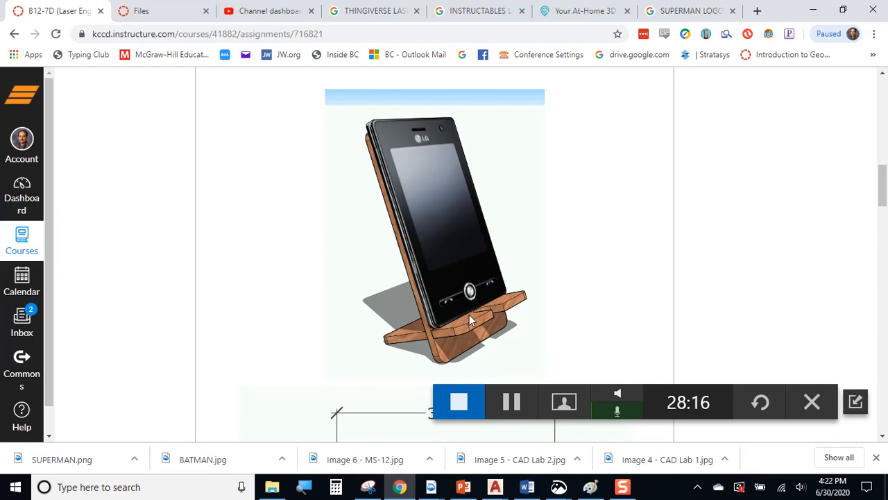
{"action": "scroll", "coordinate": [489, 295], "scroll_direction": "down", "scroll_amount": 5}
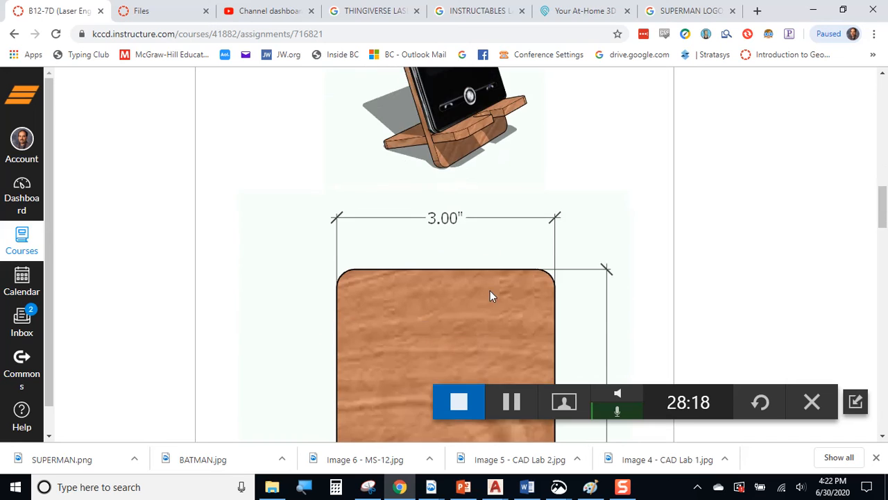
{"action": "scroll", "coordinate": [488, 285], "scroll_direction": "down", "scroll_amount": 4}
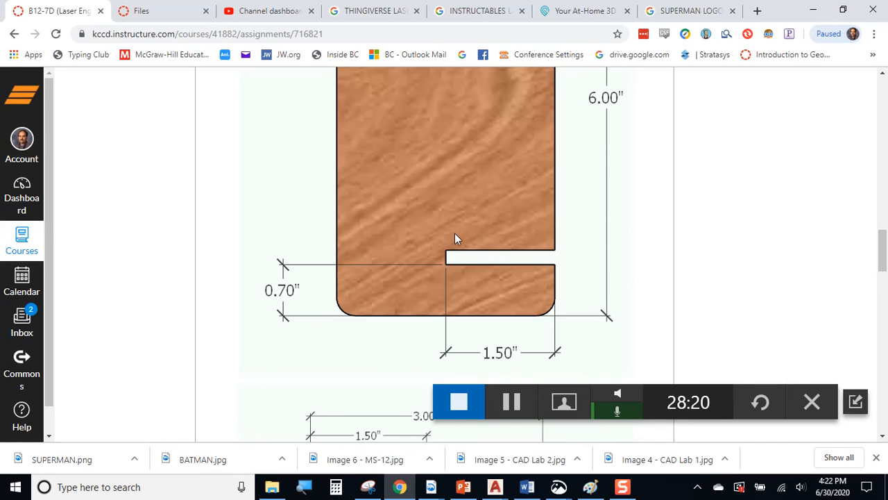
{"action": "scroll", "coordinate": [456, 232], "scroll_direction": "up", "scroll_amount": 3}
{"action": "scroll", "coordinate": [455, 229], "scroll_direction": "up", "scroll_amount": 1}
{"action": "scroll", "coordinate": [455, 226], "scroll_direction": "down", "scroll_amount": 6}
{"action": "scroll", "coordinate": [456, 236], "scroll_direction": "down", "scroll_amount": 5}
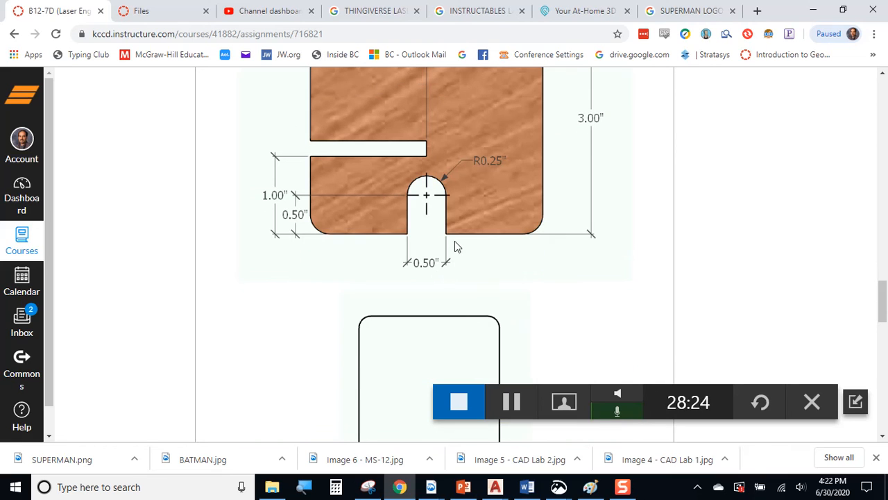
{"action": "scroll", "coordinate": [455, 240], "scroll_direction": "up", "scroll_amount": 1}
{"action": "scroll", "coordinate": [455, 241], "scroll_direction": "down", "scroll_amount": 6}
{"action": "scroll", "coordinate": [456, 246], "scroll_direction": "up", "scroll_amount": 1}
{"action": "scroll", "coordinate": [444, 276], "scroll_direction": "up", "scroll_amount": 3}
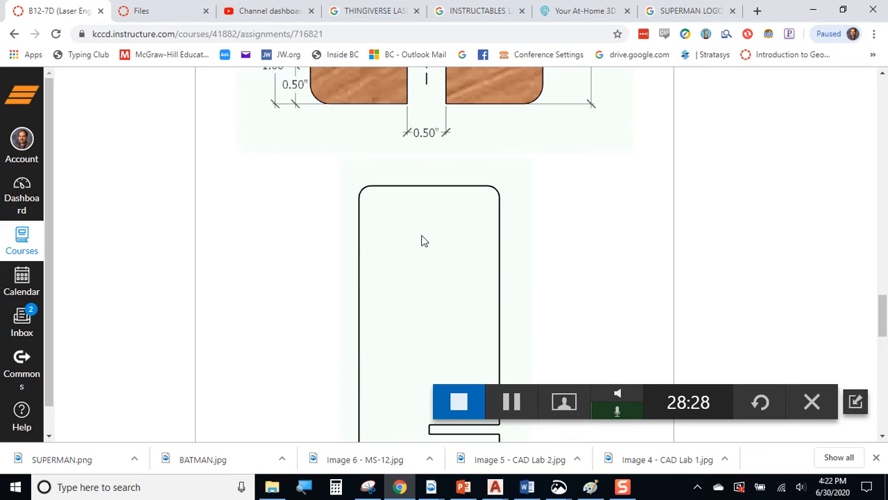
{"action": "scroll", "coordinate": [424, 239], "scroll_direction": "down", "scroll_amount": 3}
{"action": "scroll", "coordinate": [425, 173], "scroll_direction": "up", "scroll_amount": 1}
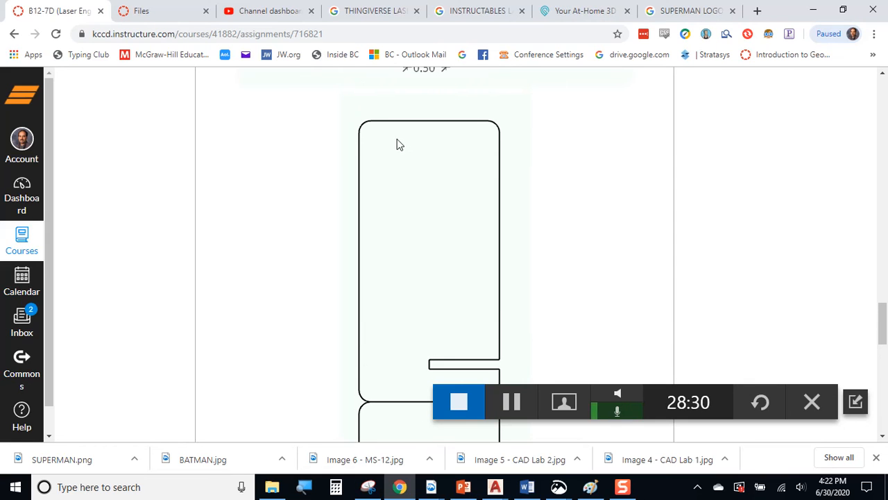
{"action": "scroll", "coordinate": [481, 326], "scroll_direction": "down", "scroll_amount": 2}
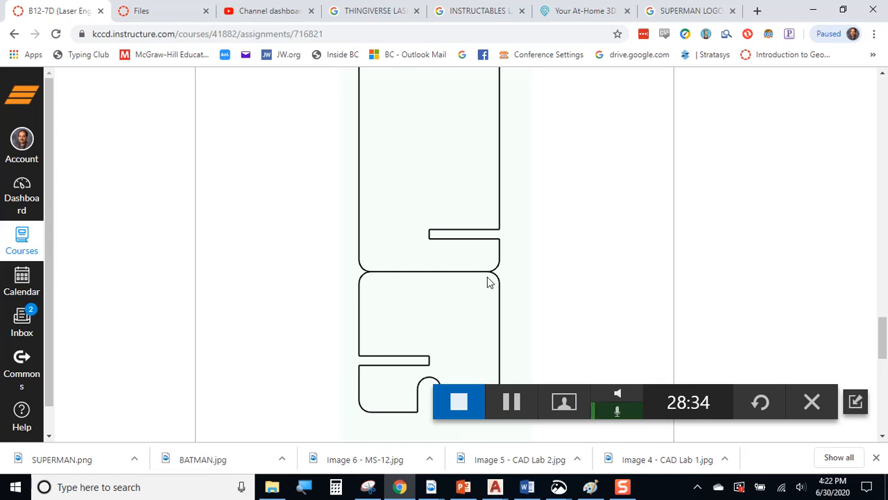
{"action": "scroll", "coordinate": [458, 262], "scroll_direction": "up", "scroll_amount": 2}
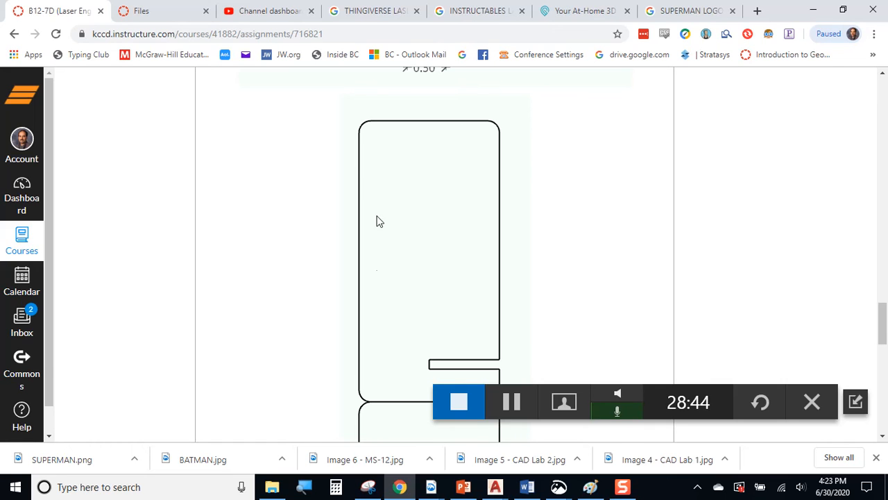
Scroll through the rest of the wolf stand example, then bring up the LASER deck at slide 48.
{"action": "scroll", "coordinate": [465, 175], "scroll_direction": "down", "scroll_amount": 10}
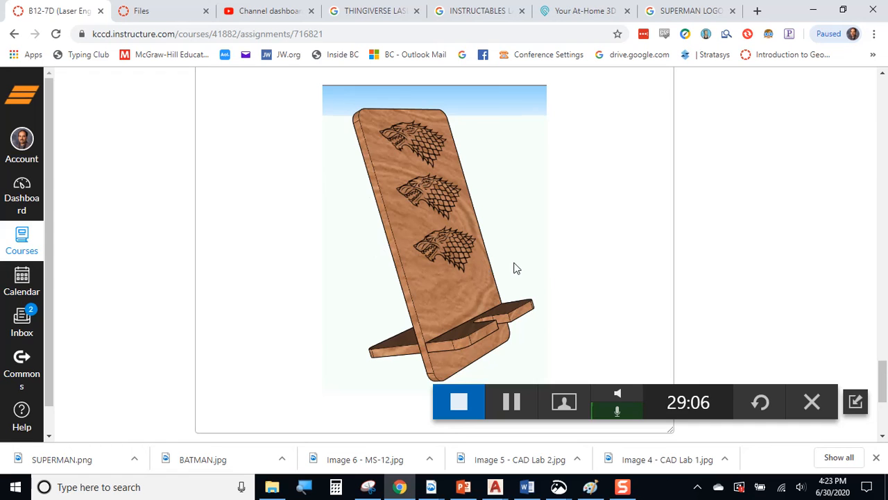
{"action": "scroll", "coordinate": [514, 269], "scroll_direction": "down", "scroll_amount": 3}
{"action": "scroll", "coordinate": [510, 272], "scroll_direction": "up", "scroll_amount": 4}
{"action": "scroll", "coordinate": [510, 272], "scroll_direction": "up", "scroll_amount": 10}
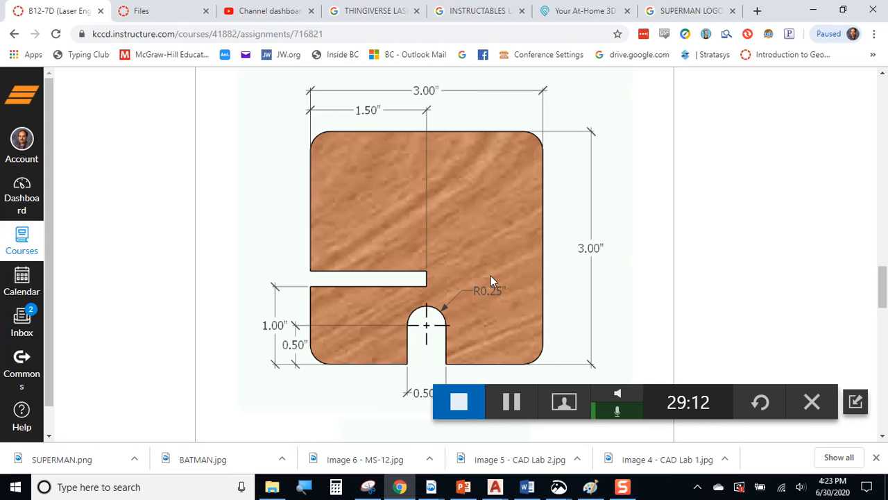
{"action": "scroll", "coordinate": [680, 285], "scroll_direction": "down", "scroll_amount": 8}
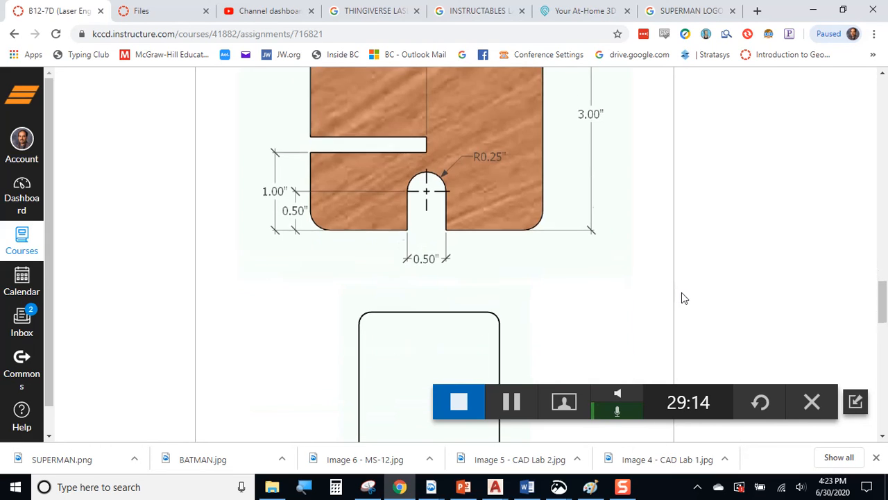
{"action": "scroll", "coordinate": [607, 326], "scroll_direction": "down", "scroll_amount": 6}
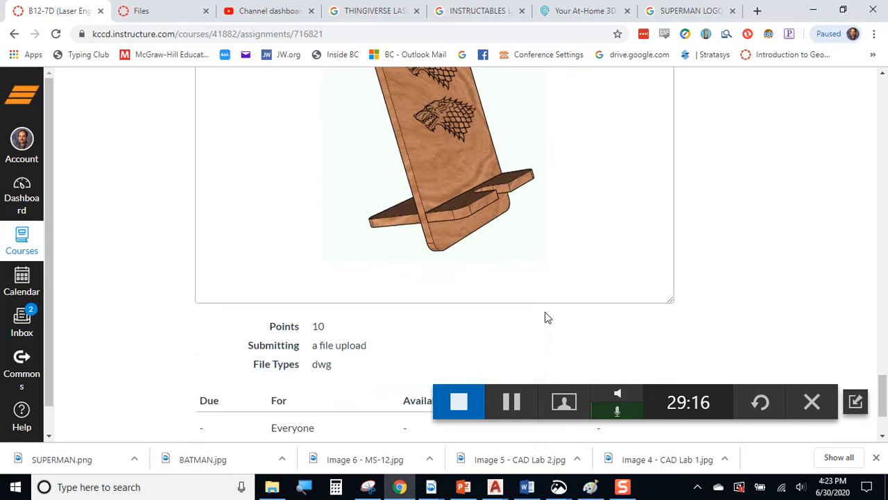
{"action": "scroll", "coordinate": [543, 321], "scroll_direction": "up", "scroll_amount": 10}
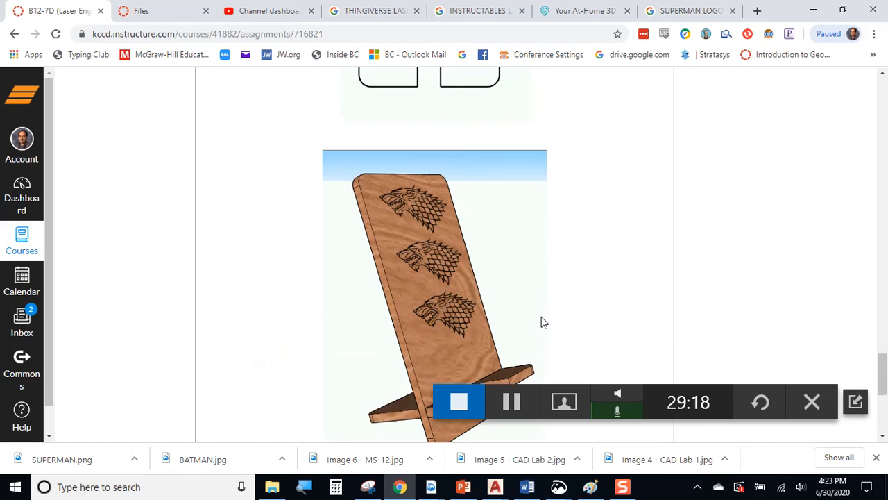
{"action": "scroll", "coordinate": [543, 321], "scroll_direction": "up", "scroll_amount": 8}
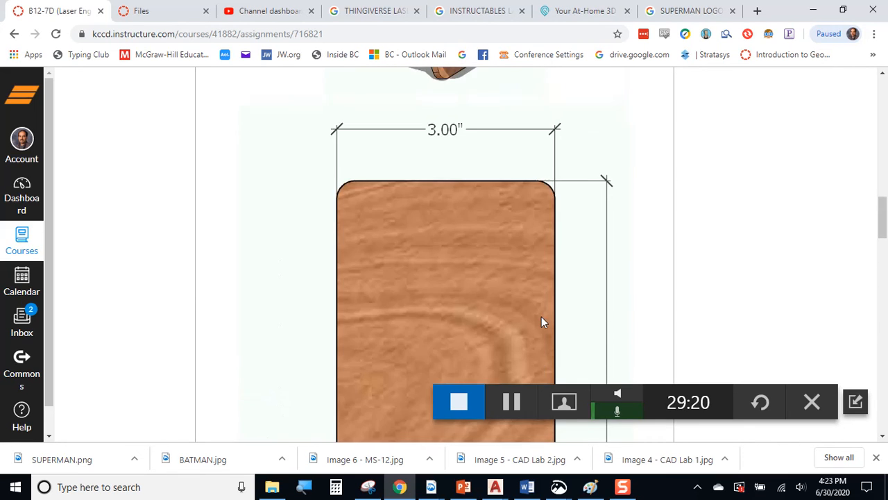
{"action": "scroll", "coordinate": [543, 321], "scroll_direction": "down", "scroll_amount": 1}
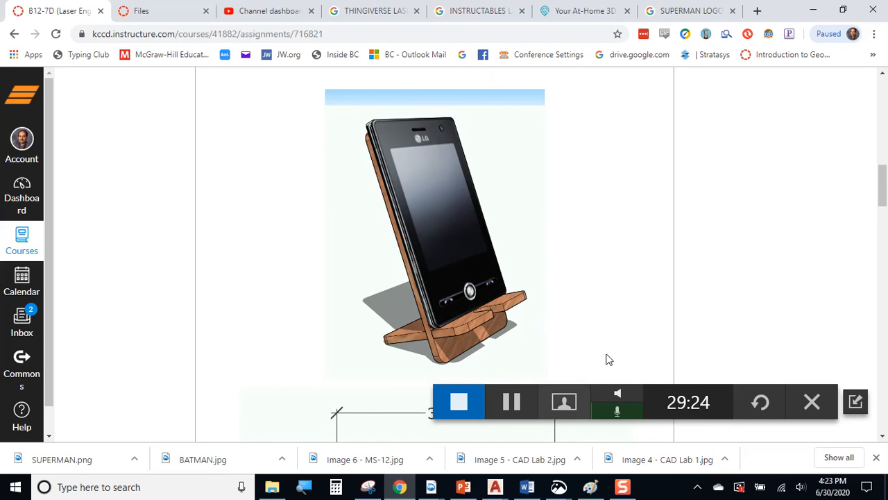
{"action": "left_click", "coordinate": [463, 487]}
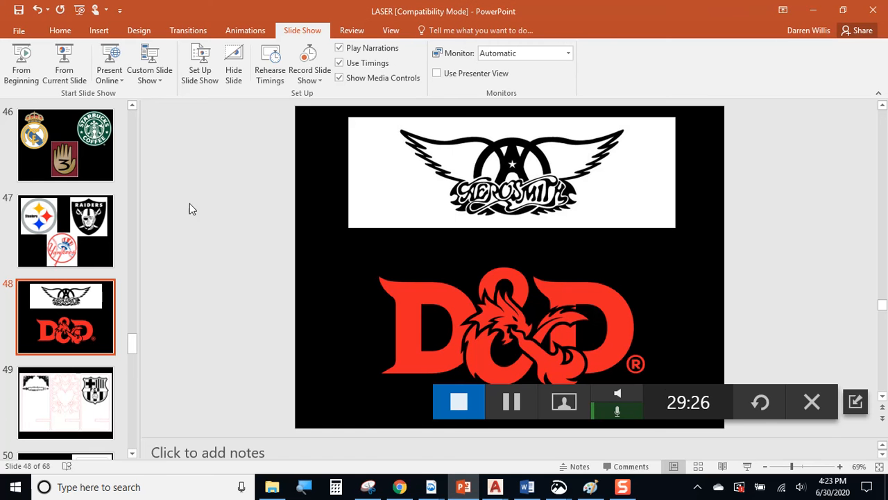
Start the slideshow from slide 48 and advance to the three phone stand templates slide.
{"action": "left_click", "coordinate": [66, 66]}
{"action": "left_click", "coordinate": [446, 260]}
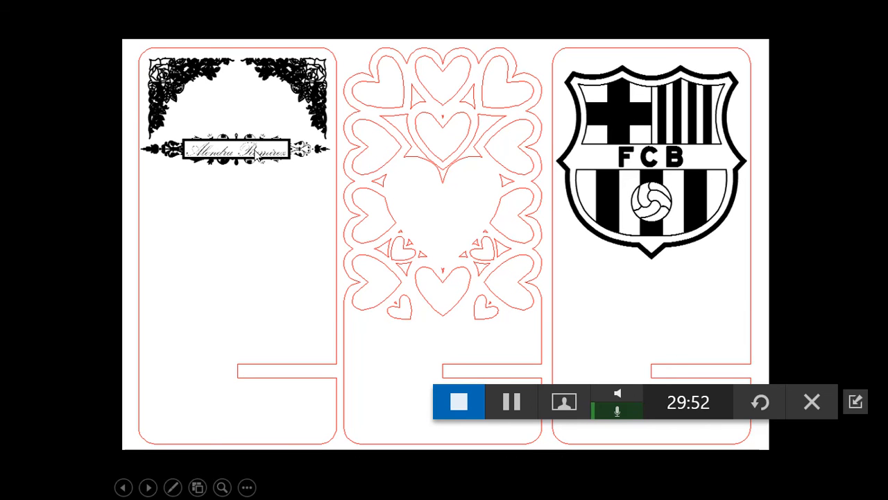
Advance two slides, past the lion and rose designs, to the LA Dodgers card.
{"action": "left_click", "coordinate": [286, 196]}
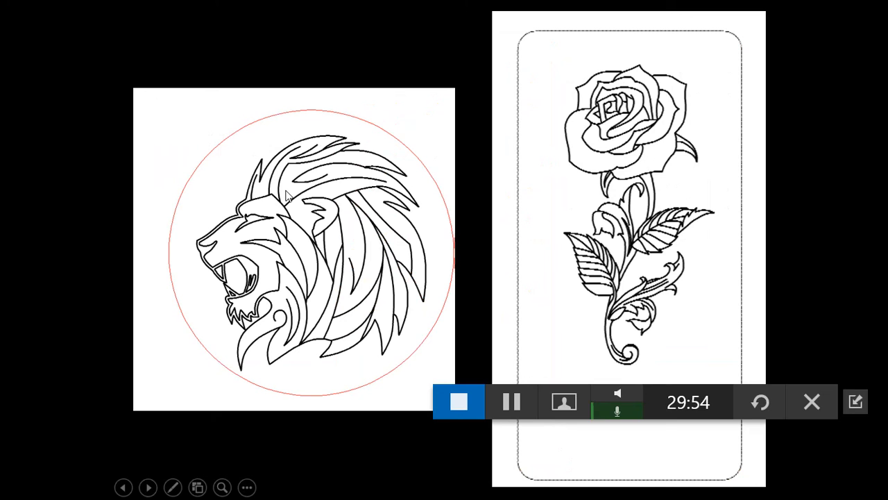
{"action": "left_click", "coordinate": [376, 226]}
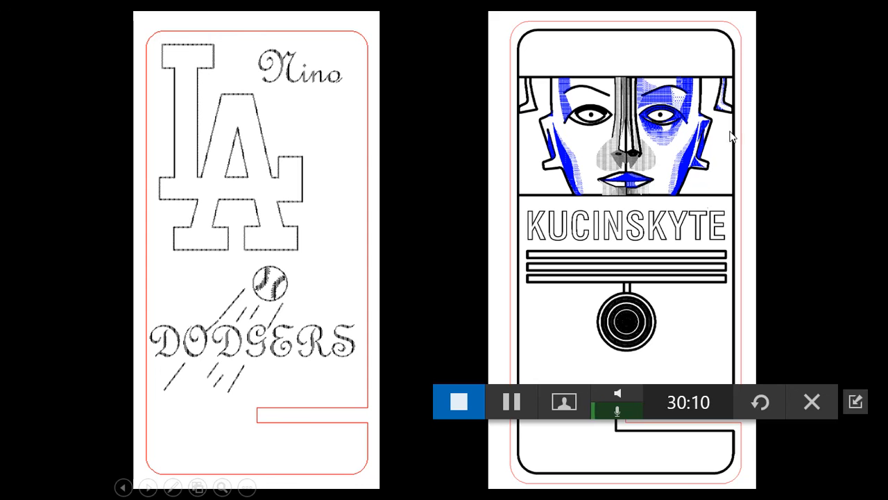
Advance past the Greek-key medallion slide to the INDUSTRIAL LASER slide showing the Universal cutter.
{"action": "left_click", "coordinate": [626, 143]}
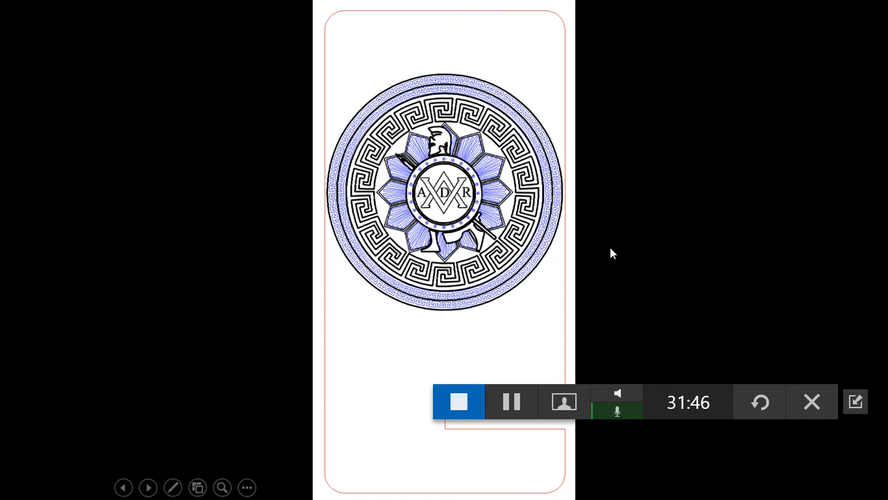
{"action": "left_click", "coordinate": [662, 254]}
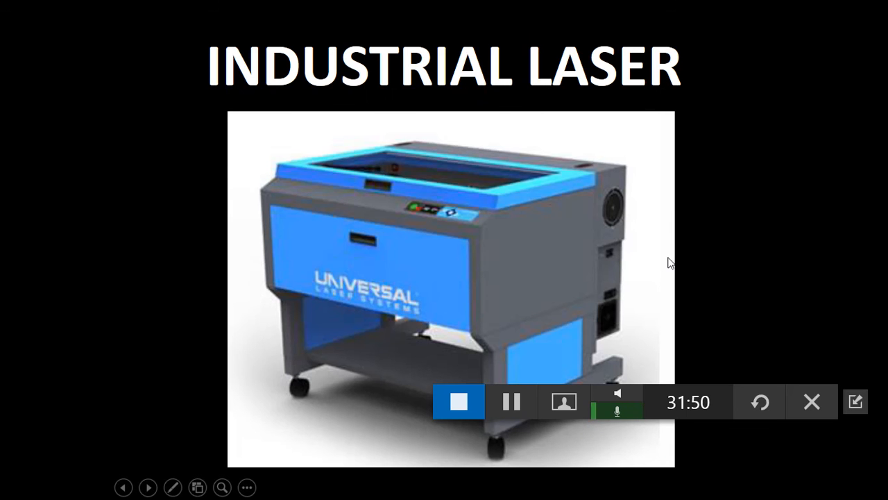